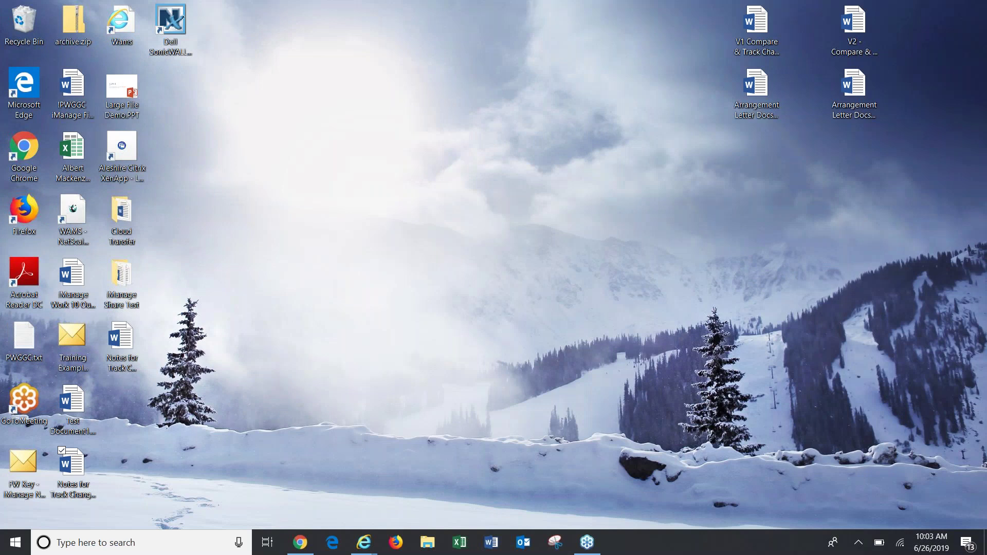
Step: Launch Word, create a new blank document, and minimize it to show the desktop
click(489, 551)
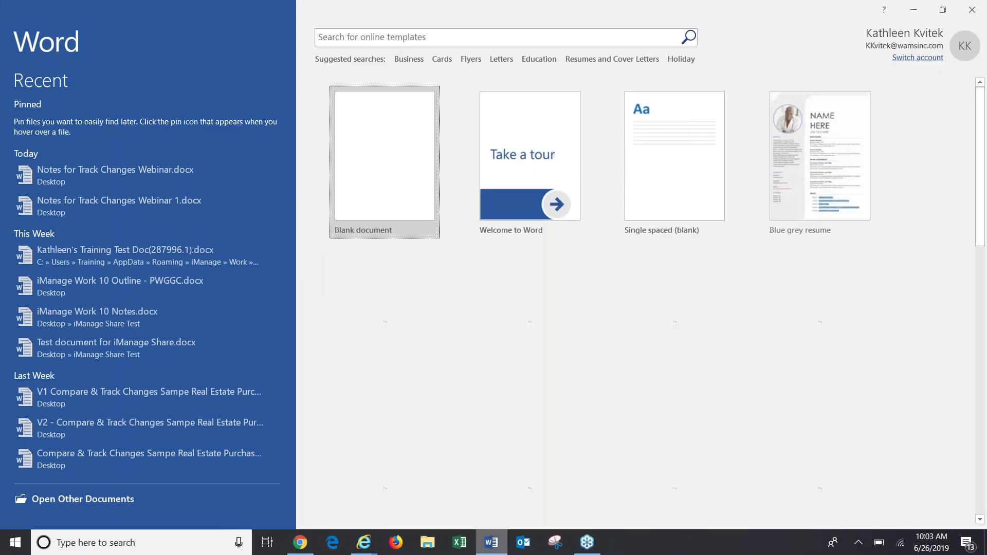
click(380, 165)
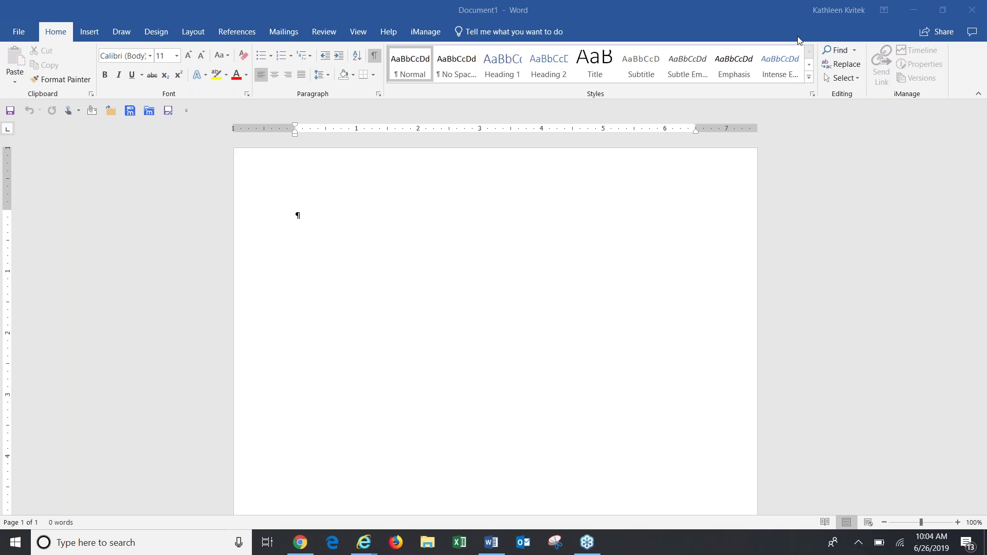
click(913, 10)
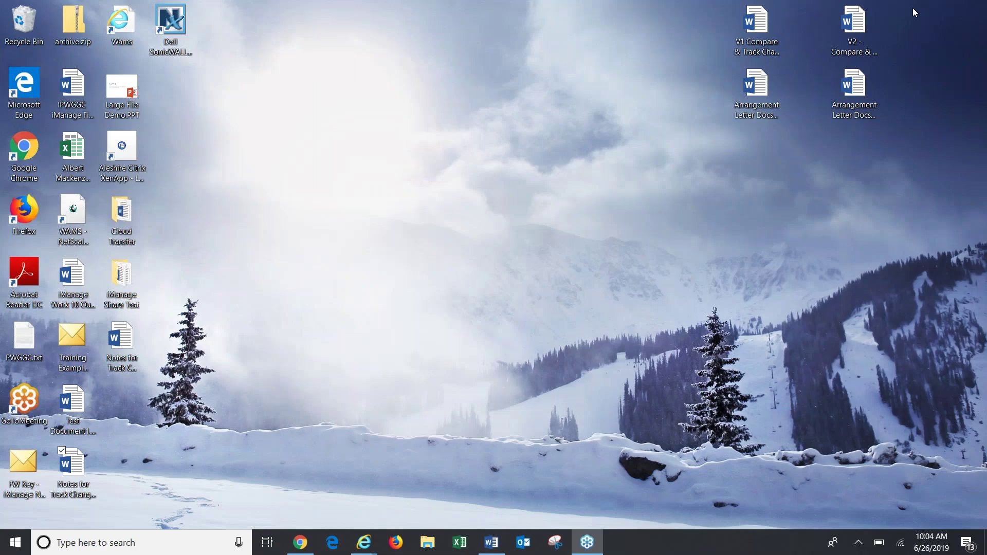
Step: Open 'Arrangement Letter DocsCorp with references v2.docx' from the desktop and enable editing
double_click(755, 85)
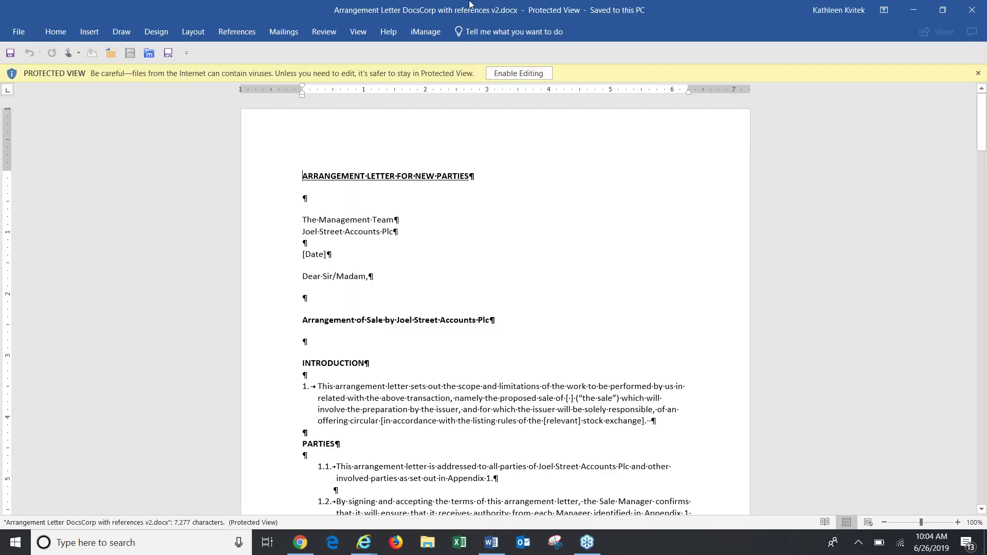
click(523, 75)
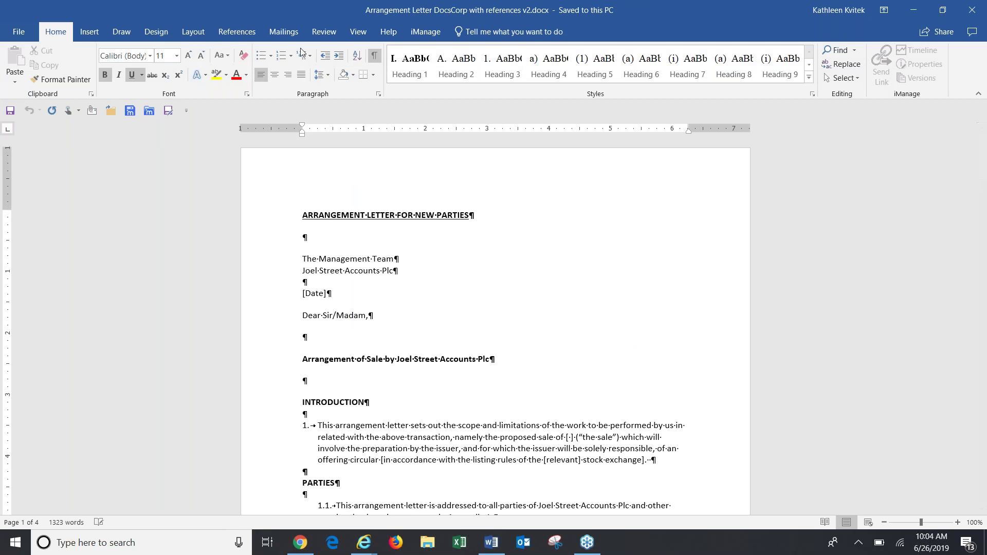
Step: Turn on Track Changes and retitle the letter 'Adding here and LETTER FOR NEW PARTIES'
click(324, 32)
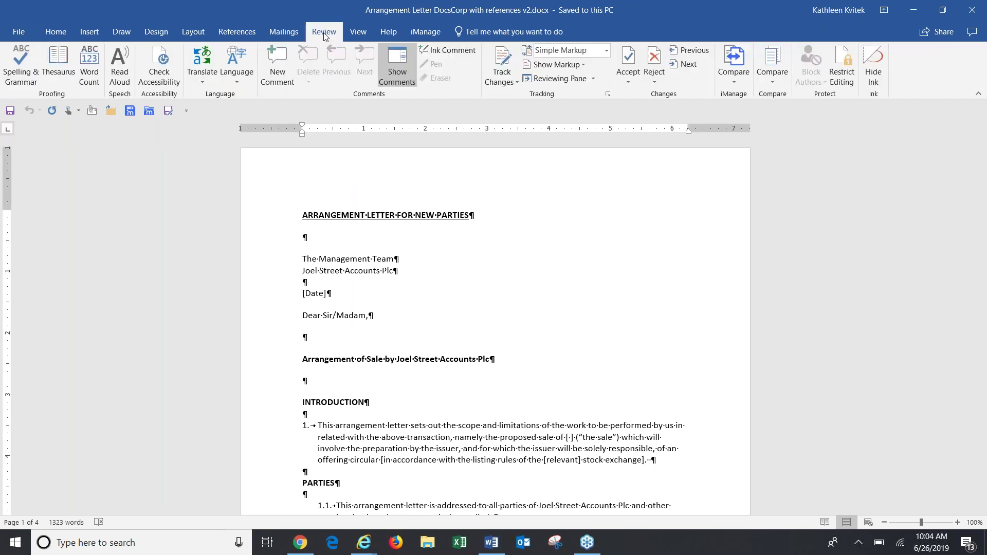
click(502, 58)
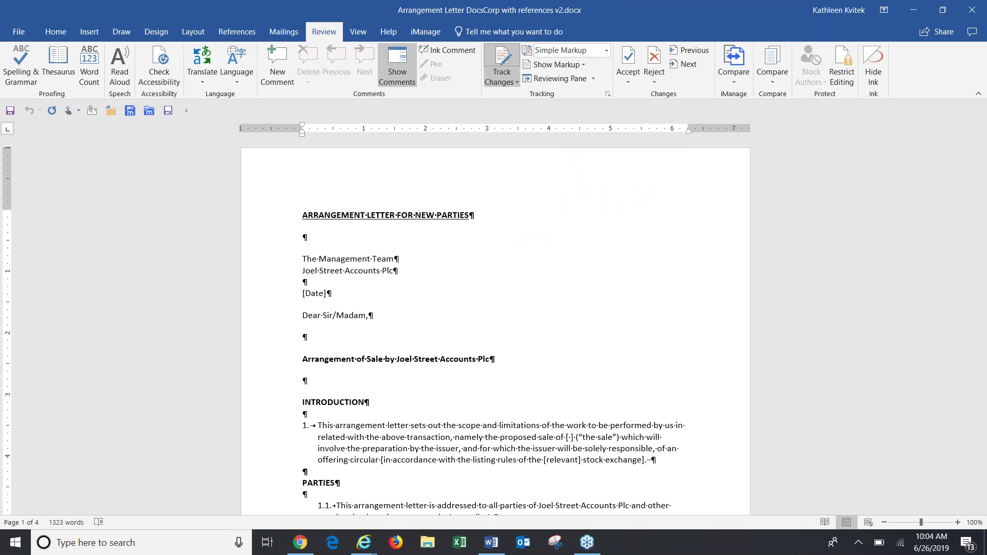
text(Adding here a)
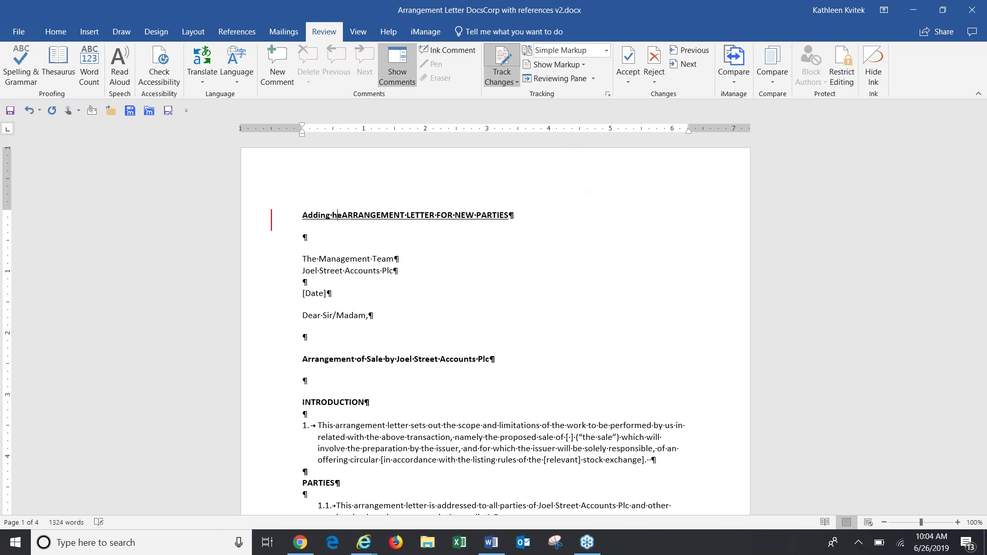
text(nd)
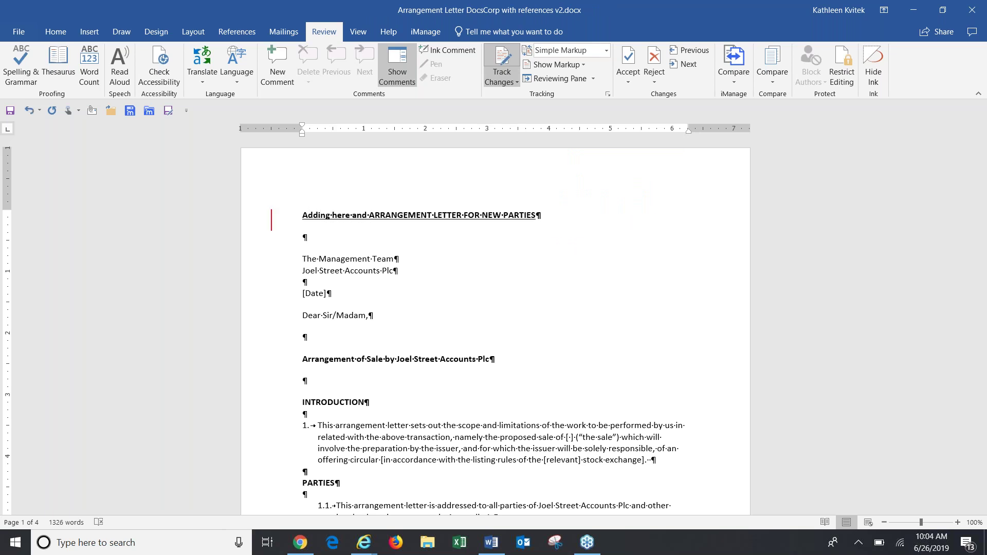
key(Delete)
key(Delete)
key(Delete)
key(Delete)
key(Delete)
key(Delete)
key(Delete)
key(Delete)
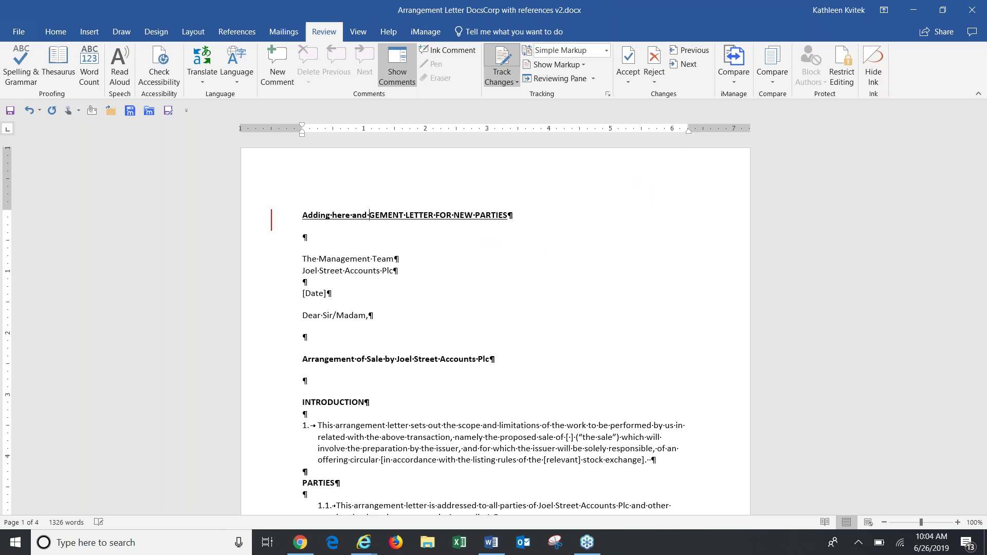
key(Delete)
key(Delete)
key(Delete)
key(Delete)
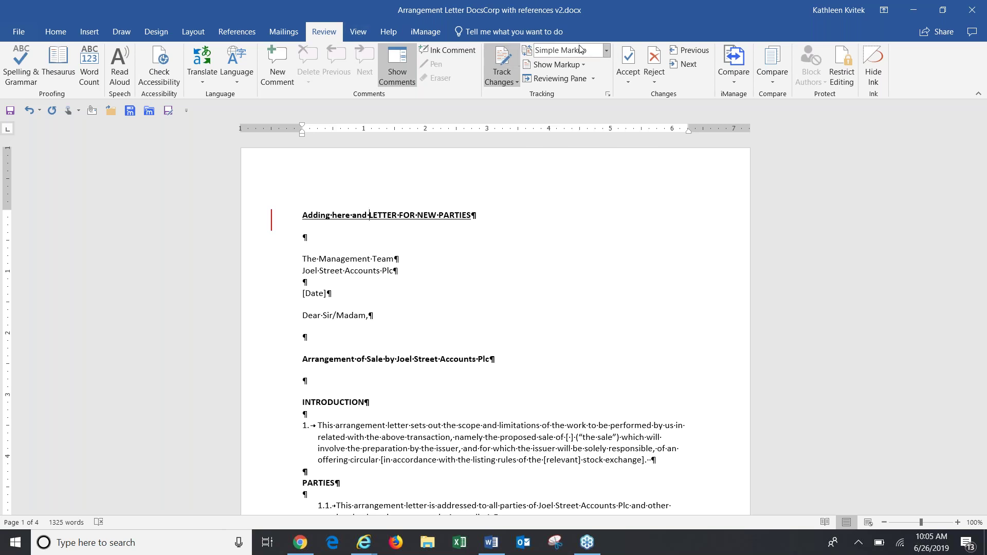
Step: Set the Review display to All Markup so the title edits show inline
click(608, 50)
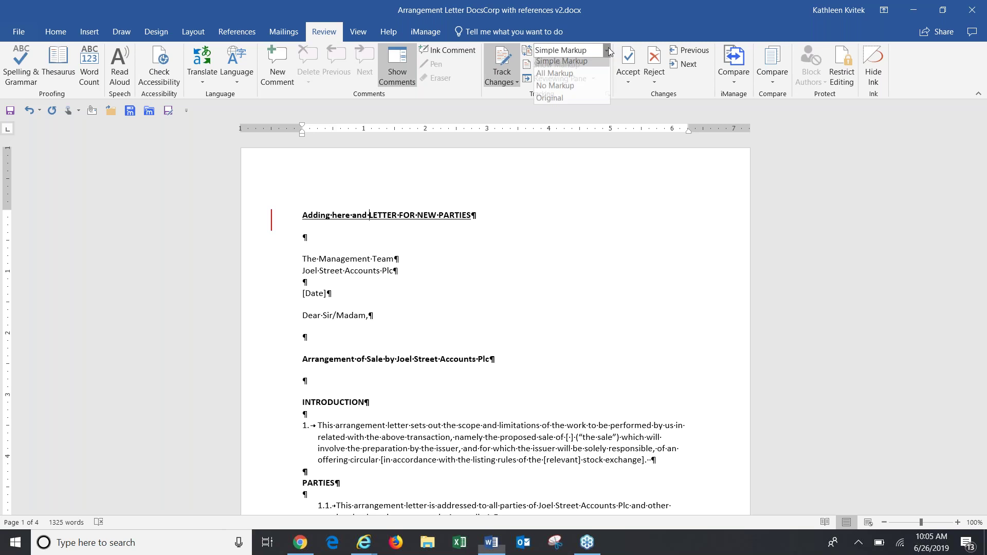
click(565, 78)
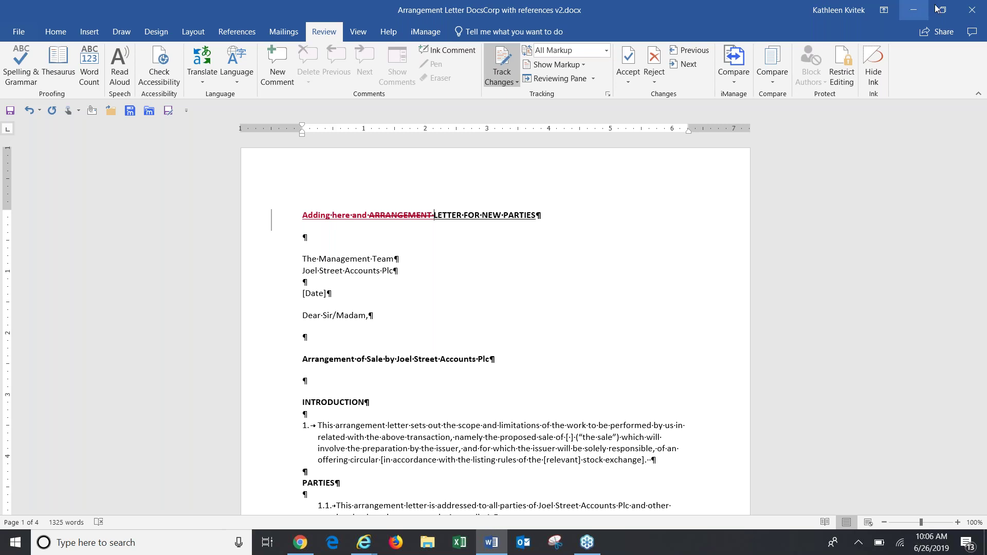
Step: Close the letter with Don't Save and relaunch Word from the taskbar
click(975, 9)
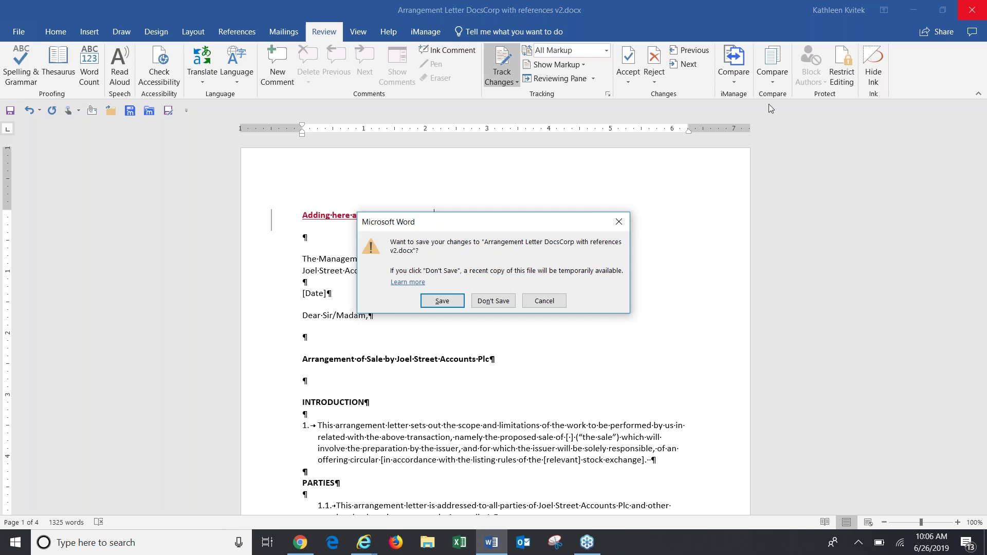
click(492, 302)
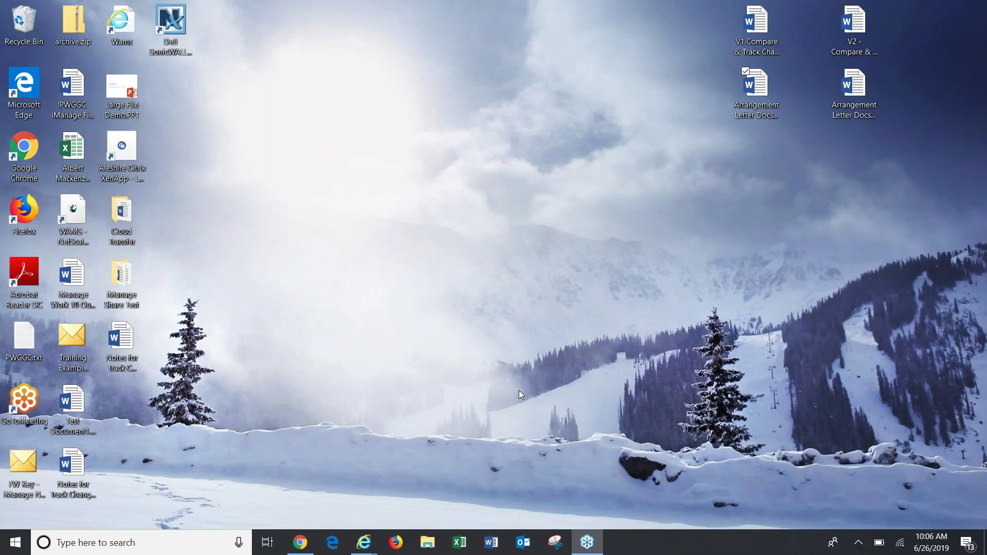
click(492, 544)
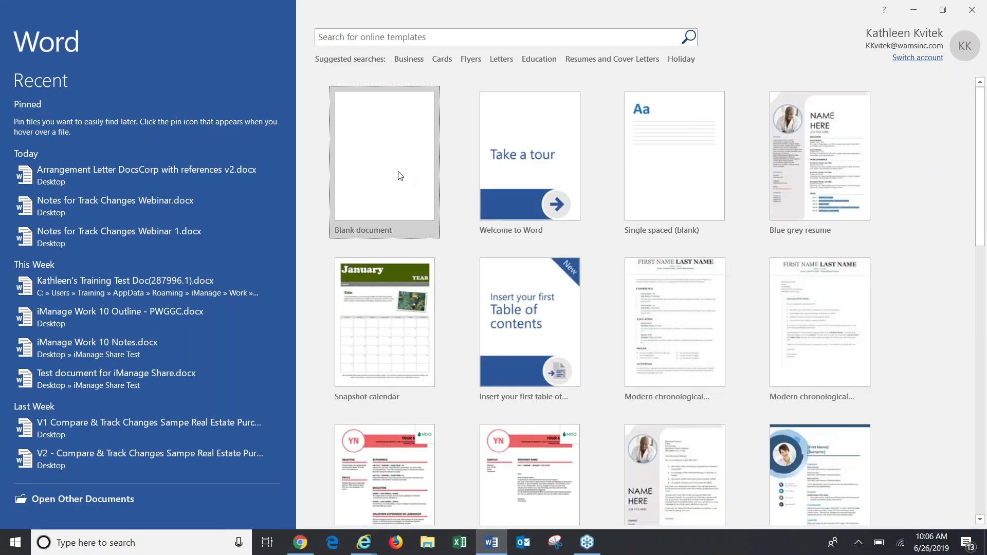
Step: In a new blank Document1, confirm the Review display is All Markup, then close Word
click(400, 176)
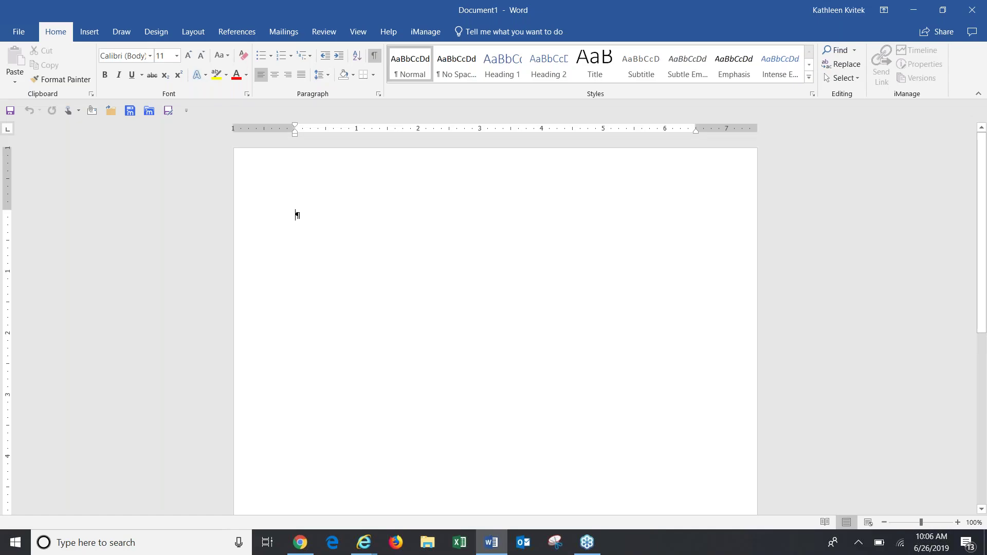
click(324, 34)
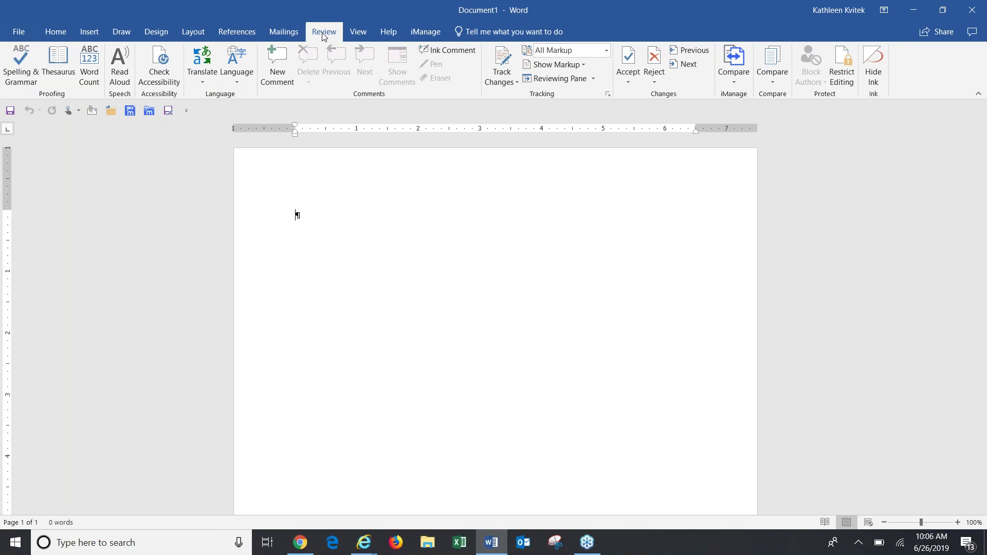
click(606, 54)
click(564, 79)
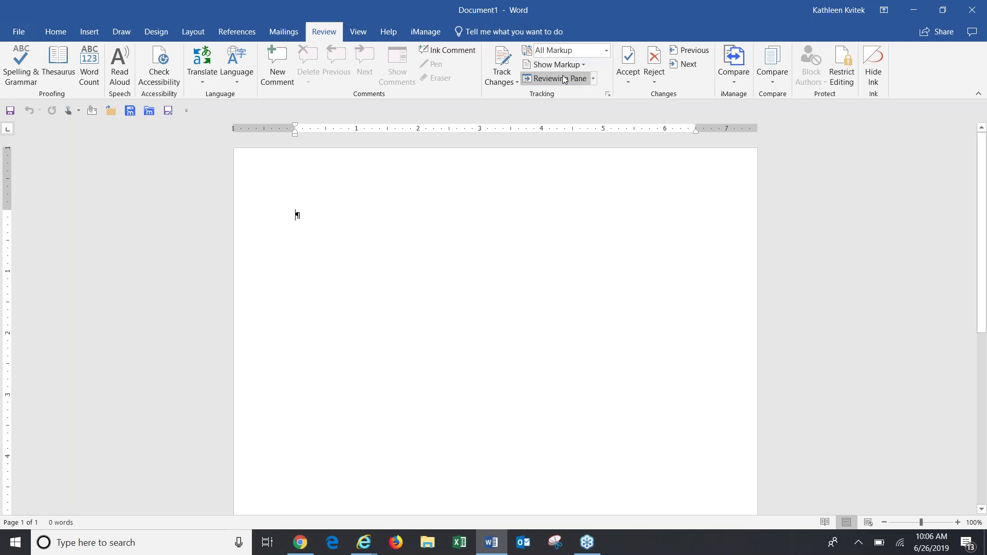
click(972, 10)
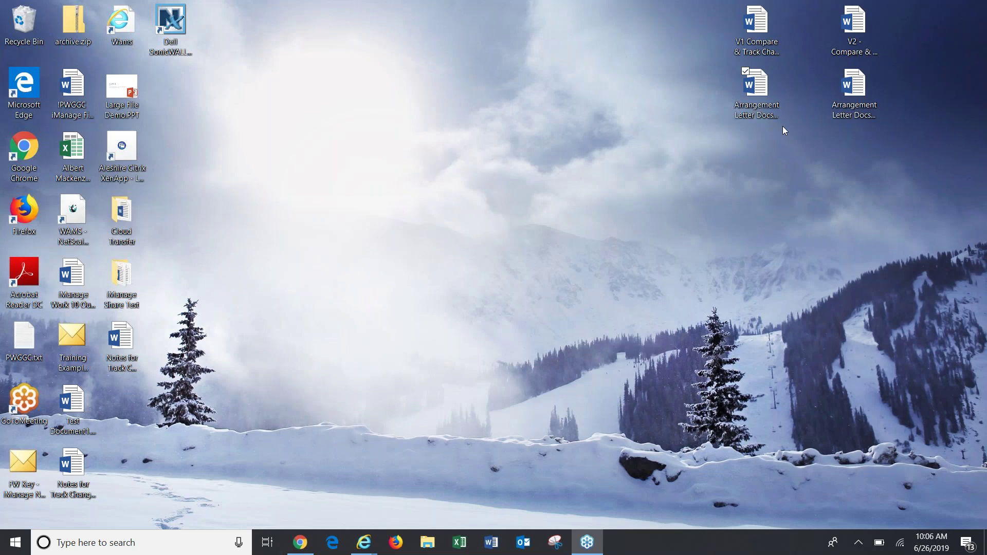
Step: Reopen 'Arrangement Letter DocsCorp with references v2.docx' from the desktop
double_click(760, 92)
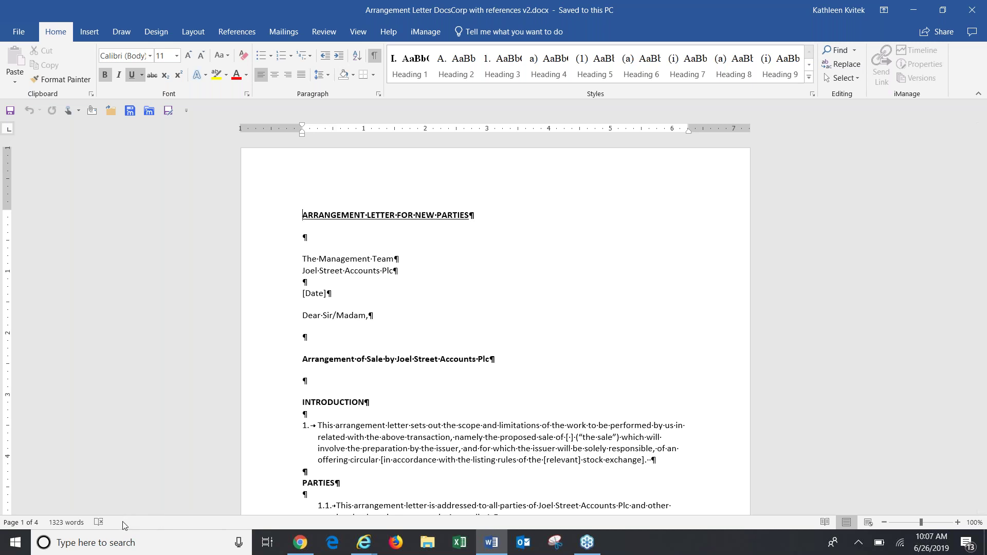
Step: Add a Track Changes indicator to the status bar, which shows tracking Off
right_click(123, 525)
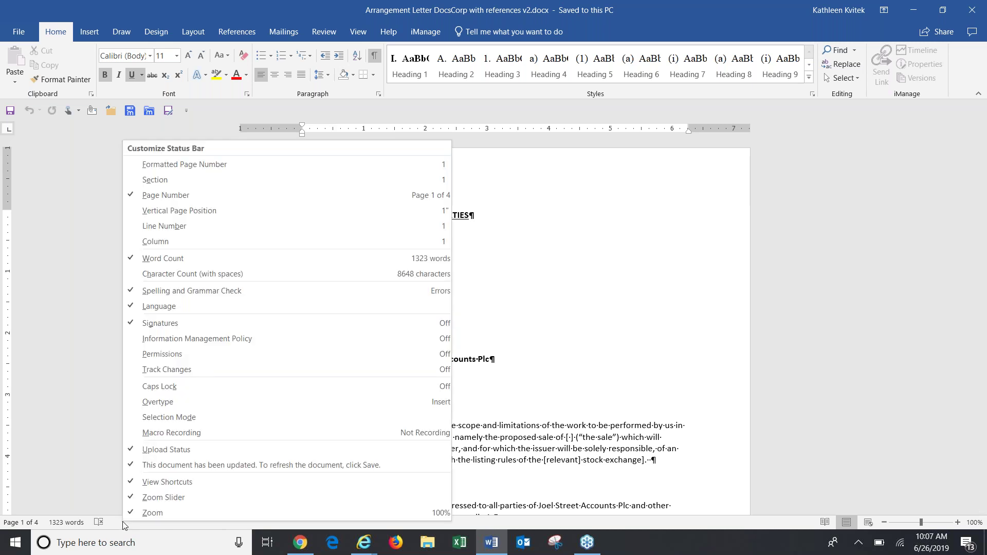
click(204, 372)
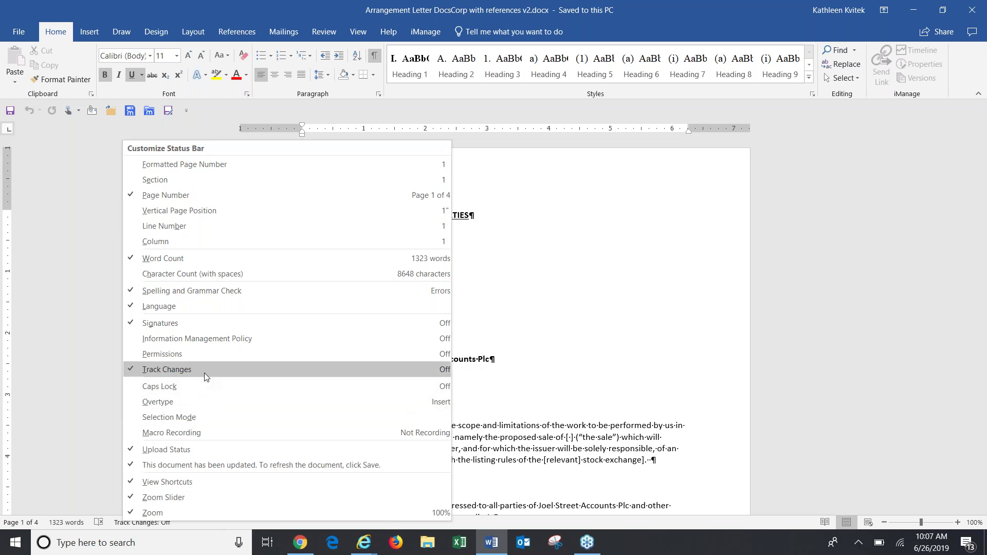
key(Escape)
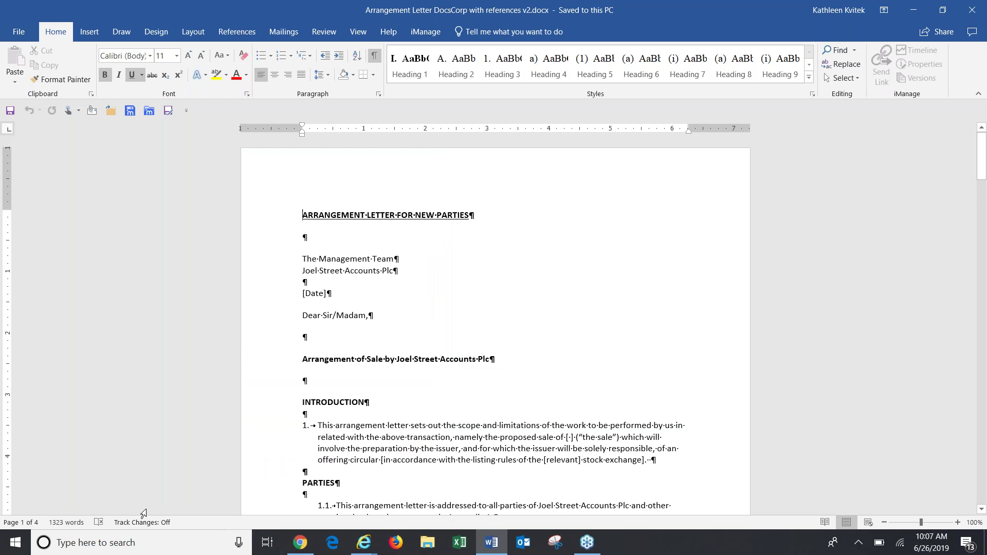
click(139, 523)
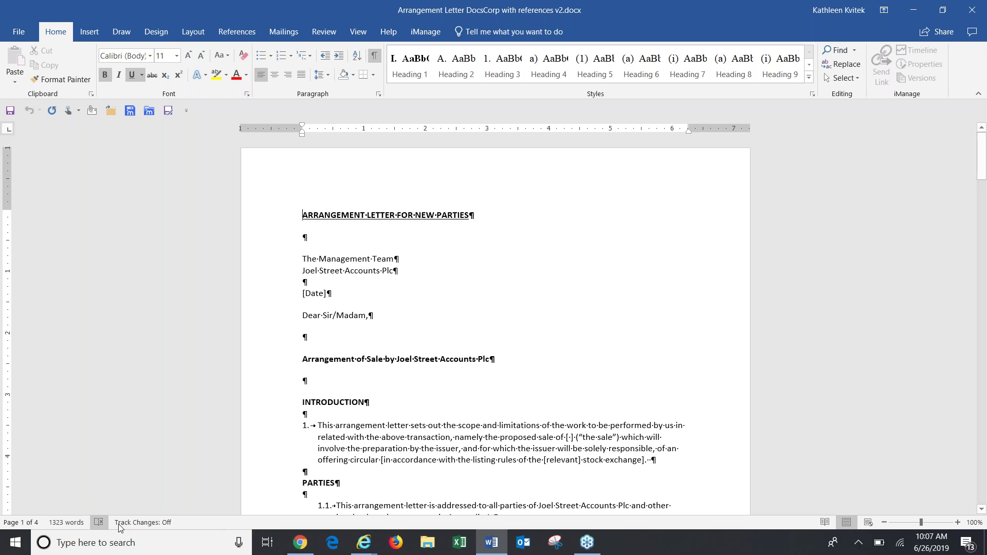
Step: Enable Formatted Page Number and Section in the status bar, showing PAGE: 1 and Section: 1
right_click(193, 520)
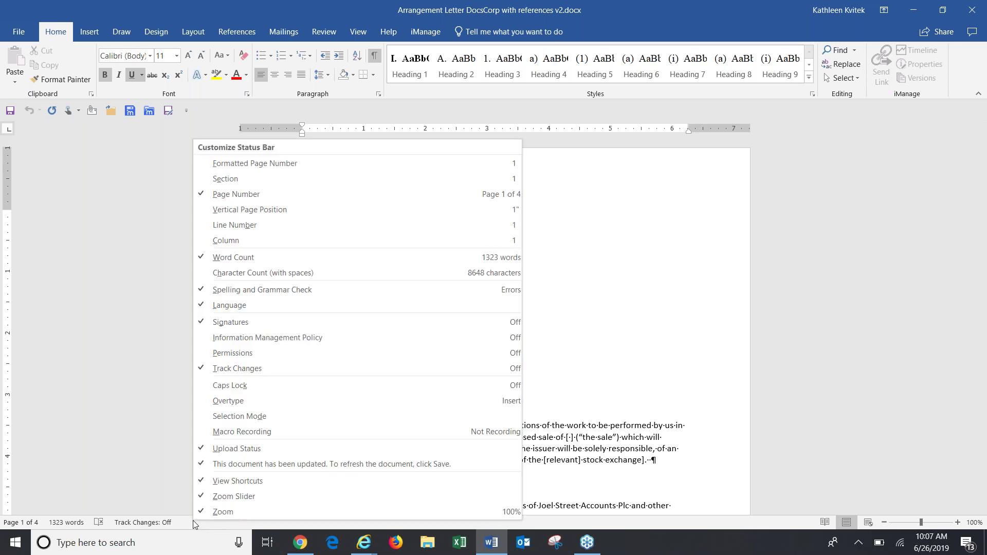
click(319, 170)
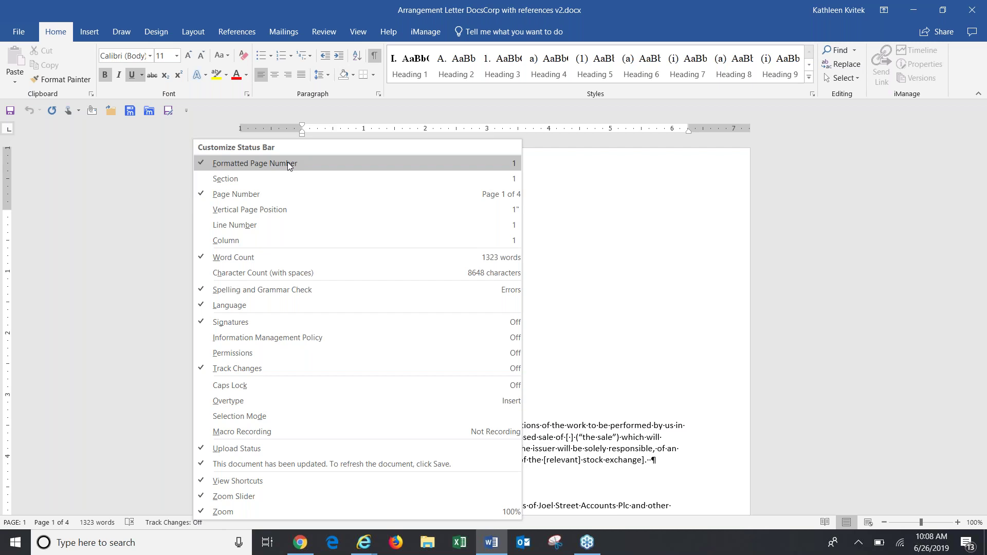
click(251, 179)
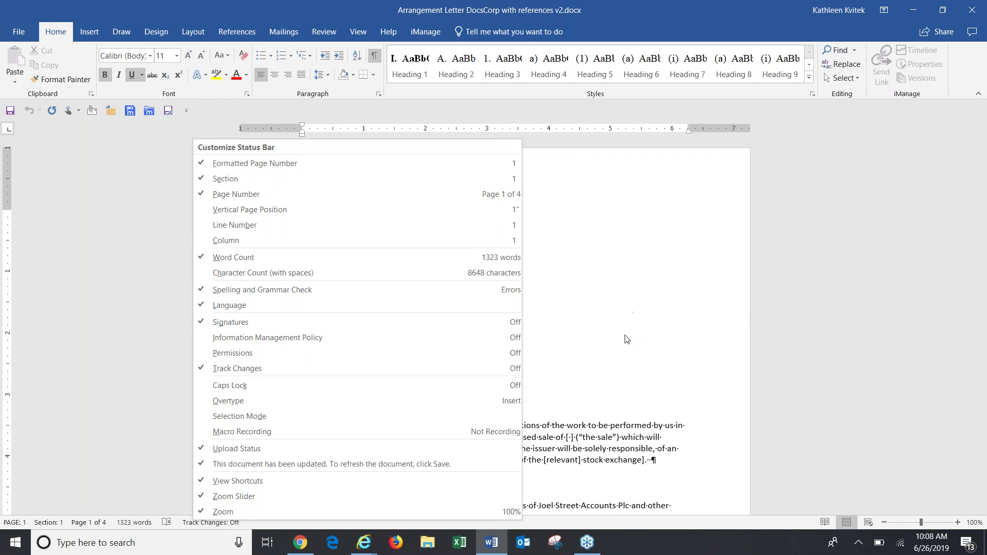
key(Escape)
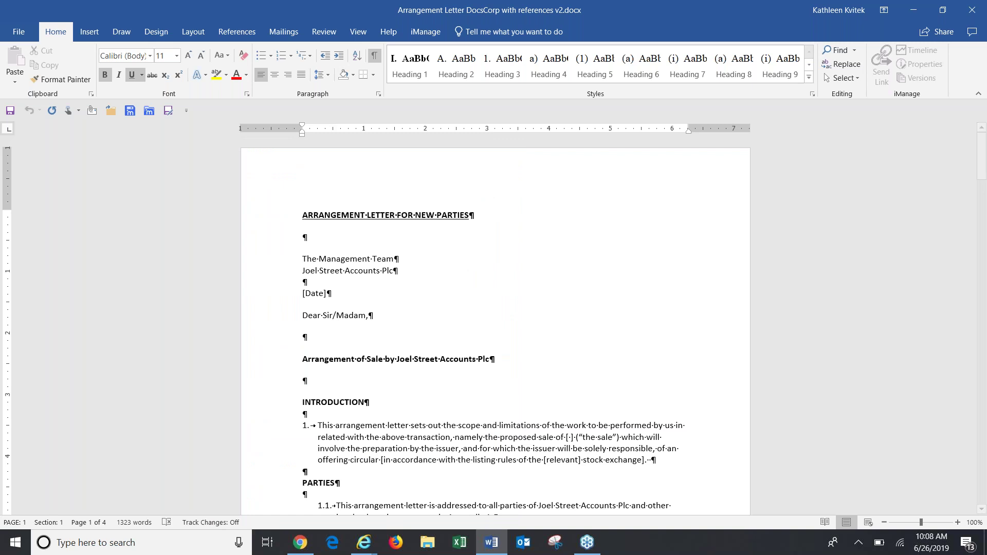
Step: Switch the ribbon to the Review tab for the arrangement letter
click(333, 32)
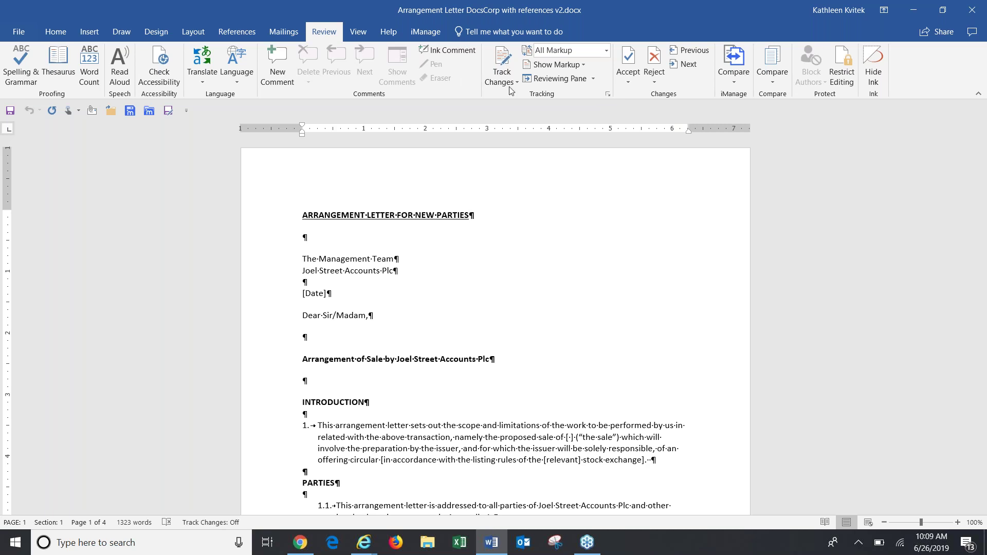
Step: In Track Changes Options, turn on 'Always use these values regardless of sign in to Office' for the user name
click(608, 94)
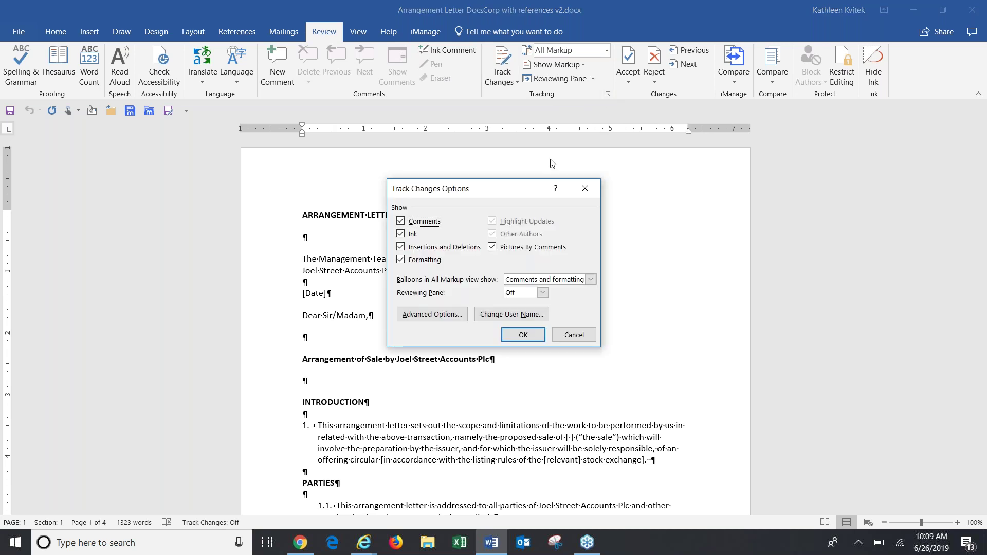
click(511, 314)
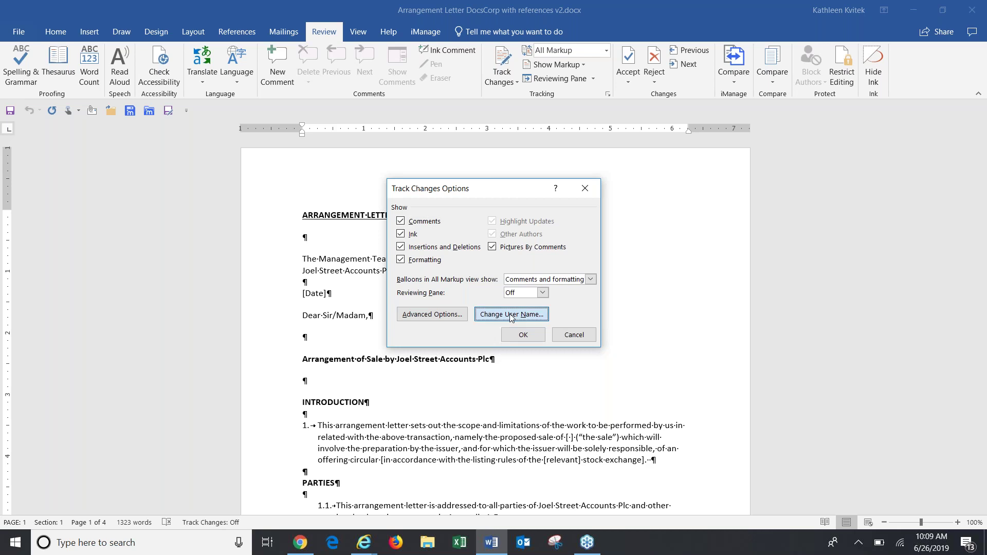
click(454, 248)
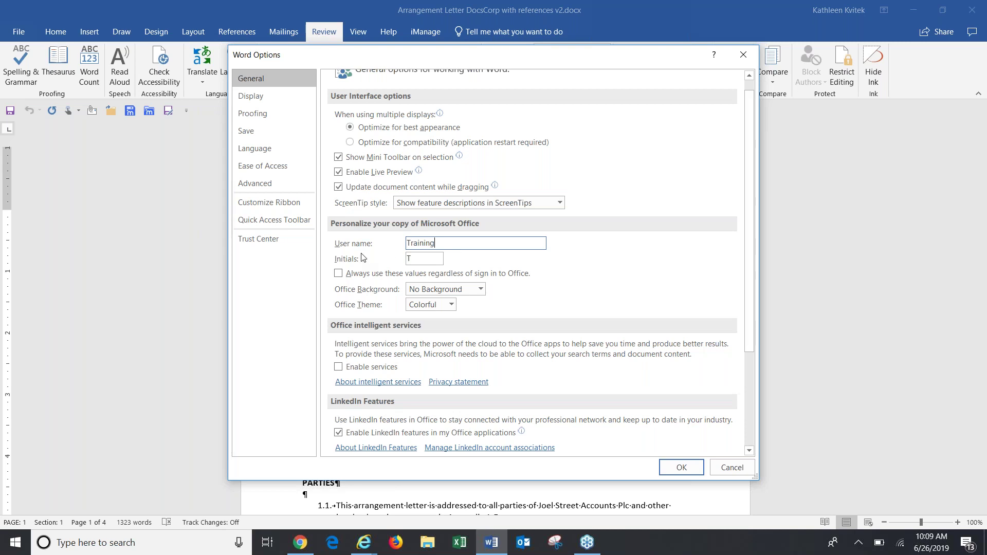
click(338, 273)
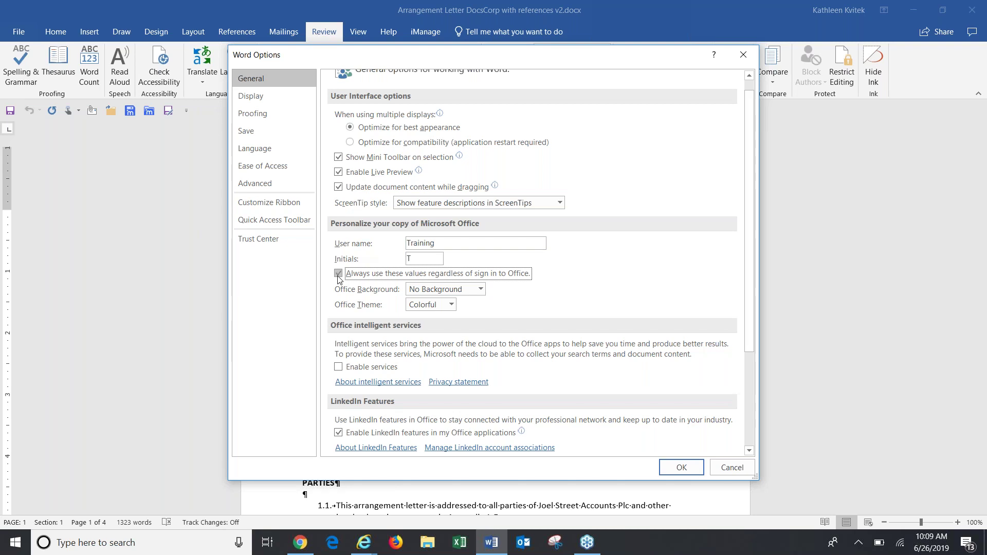
click(675, 467)
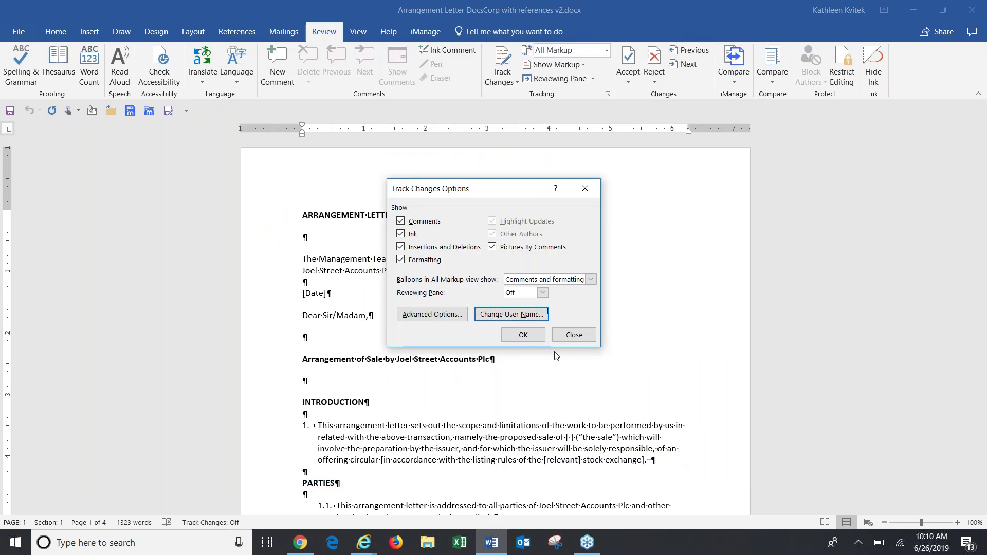
Step: Dismiss Track Changes Options and put the cursor back in the arrangement letter
click(519, 336)
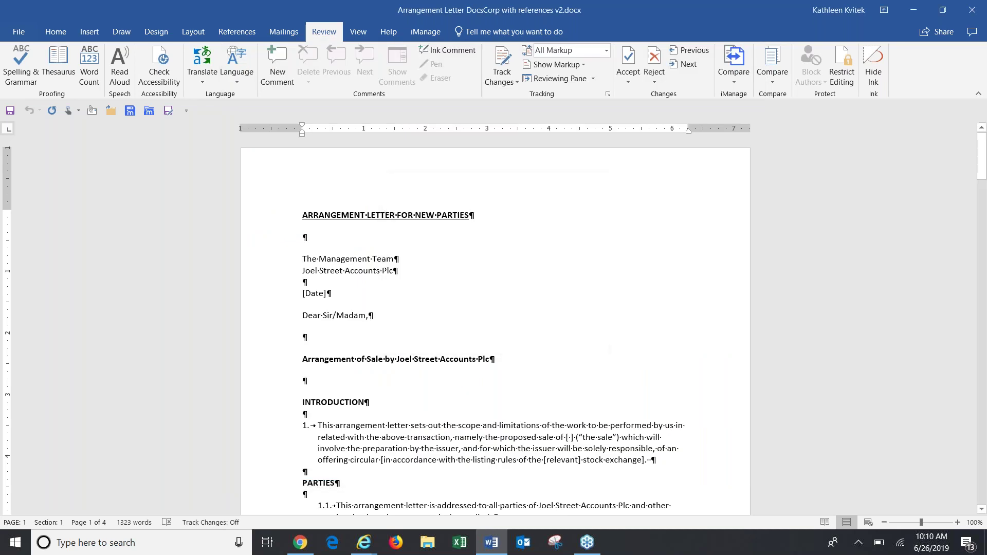
click(369, 236)
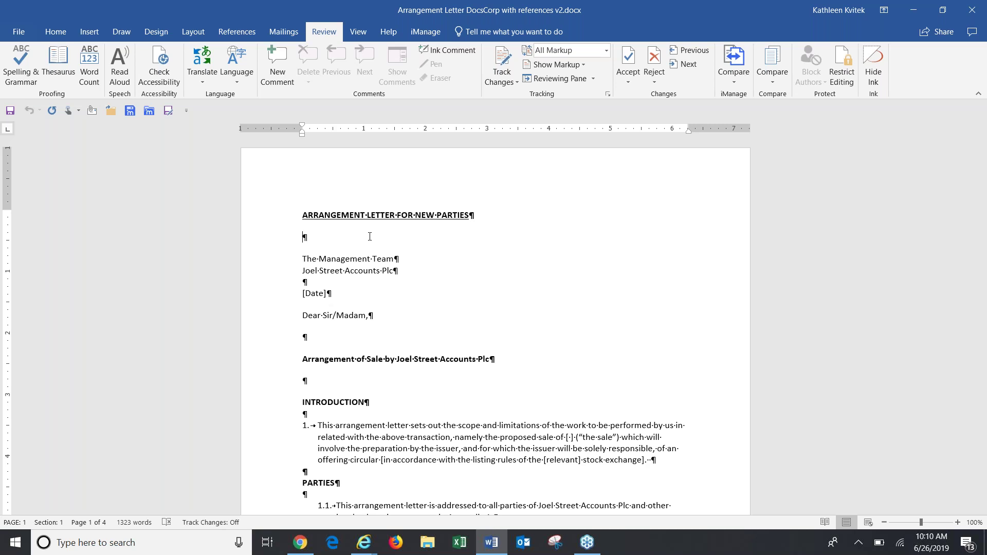
Step: Close the arrangement letter with Ctrl+W, discarding its changes with Don't Save
key(ctrl+w)
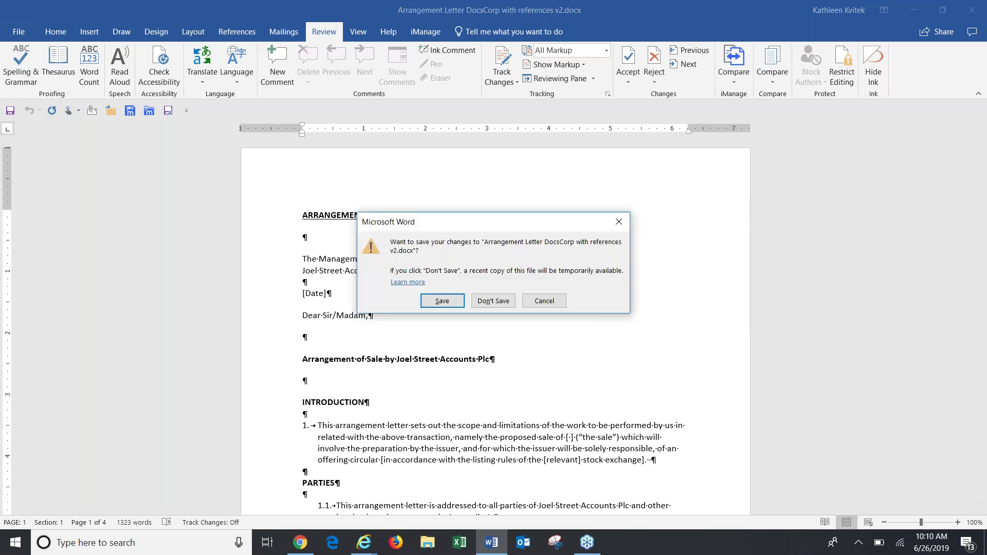
click(491, 299)
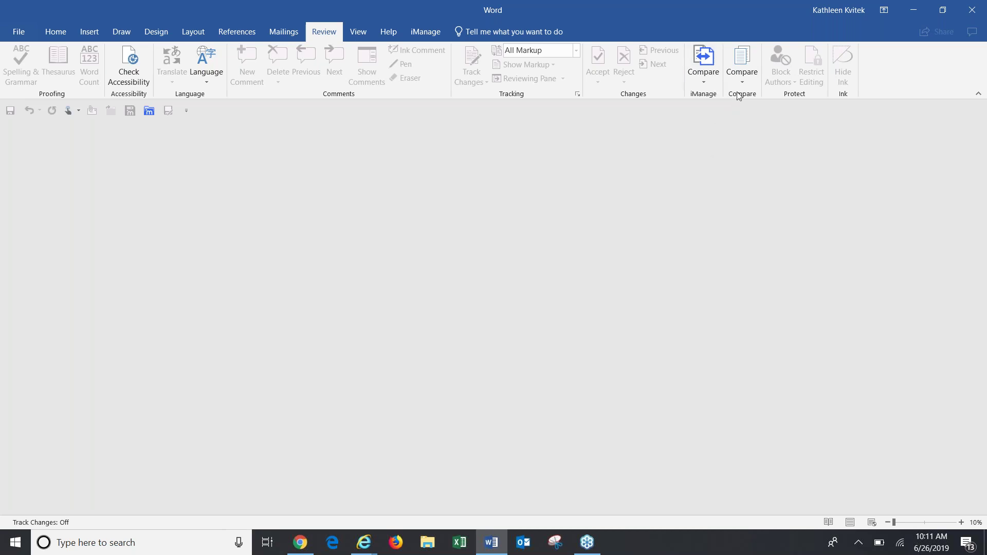
Step: In Compare Documents, choose Desktop's 'Arrangement Letter DocsCorp with references.docx' as original and its v2 as revised
click(742, 74)
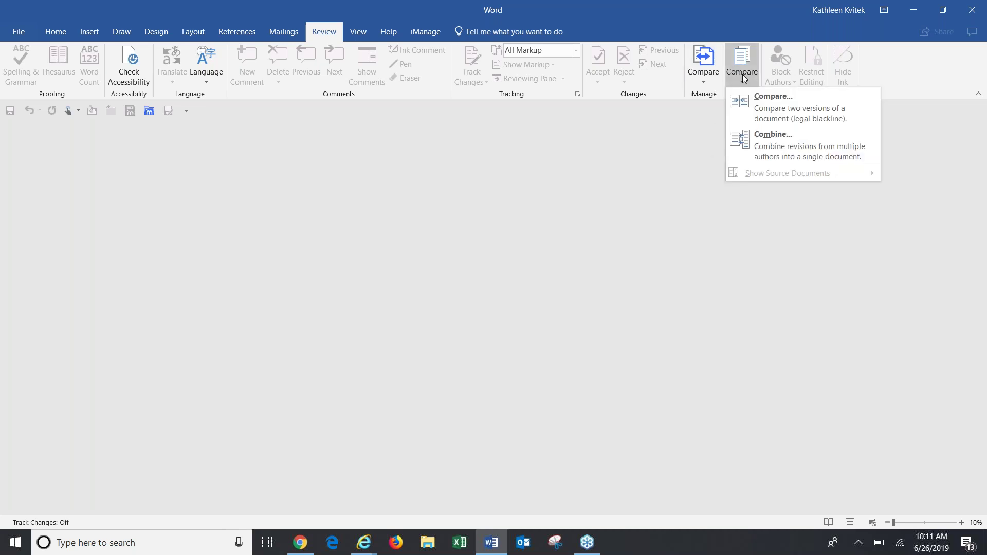
click(752, 102)
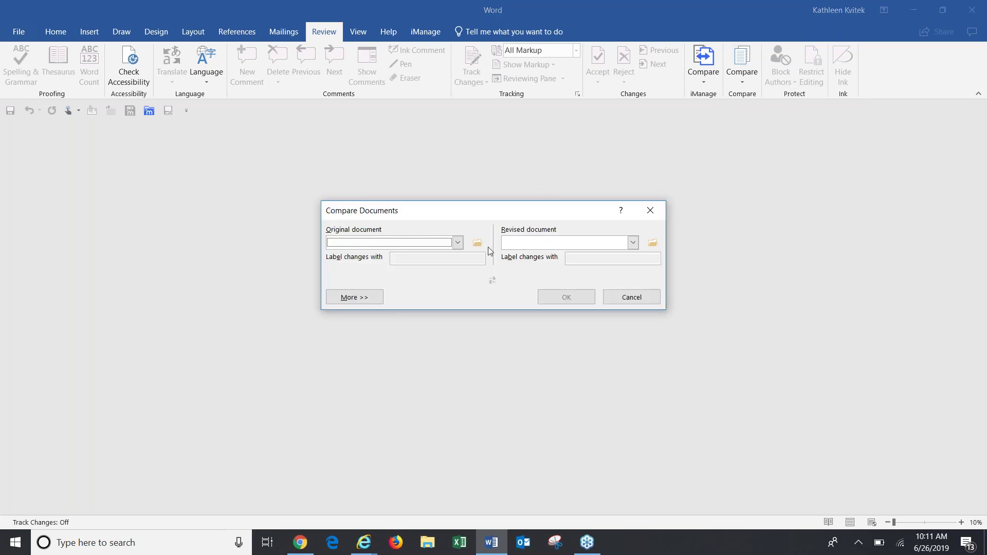
click(478, 243)
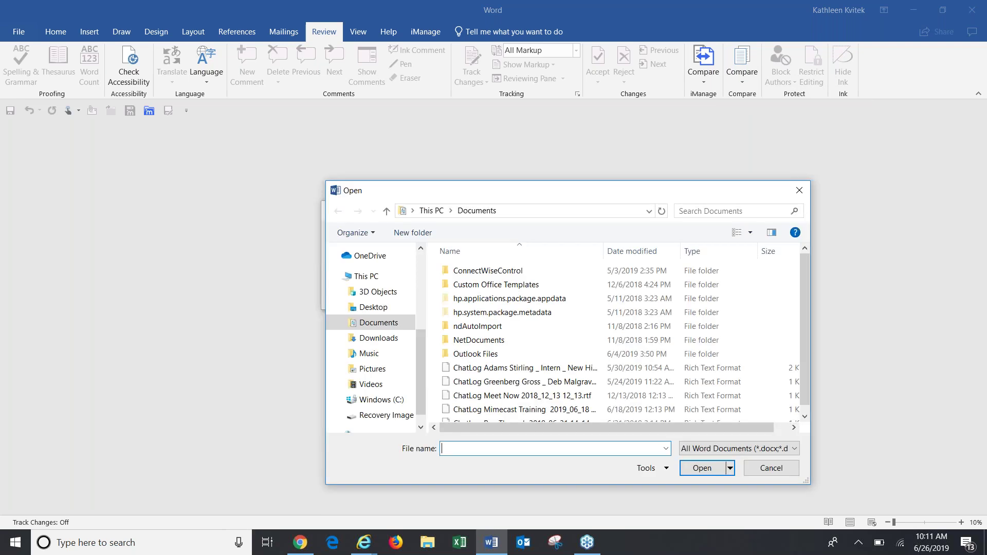
click(377, 310)
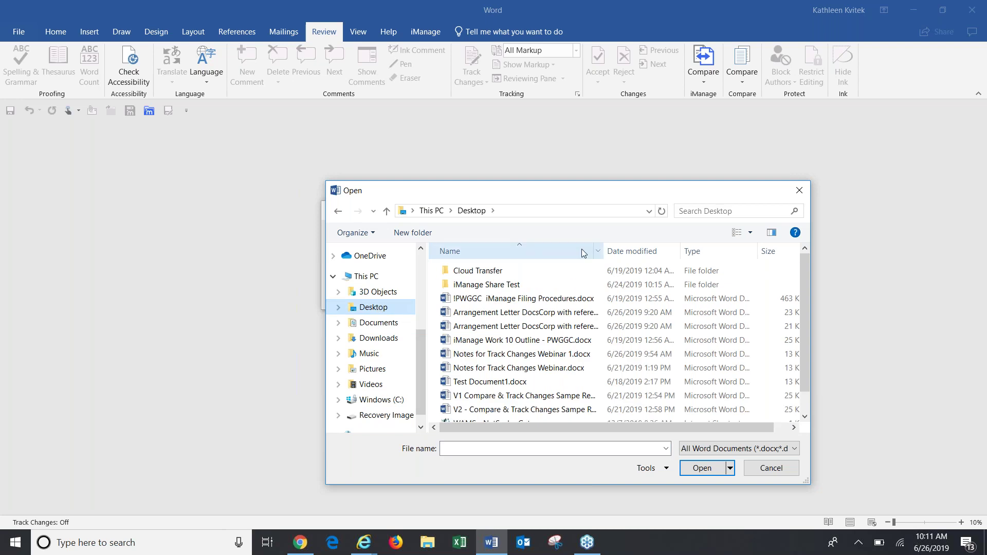
click(571, 326)
click(702, 467)
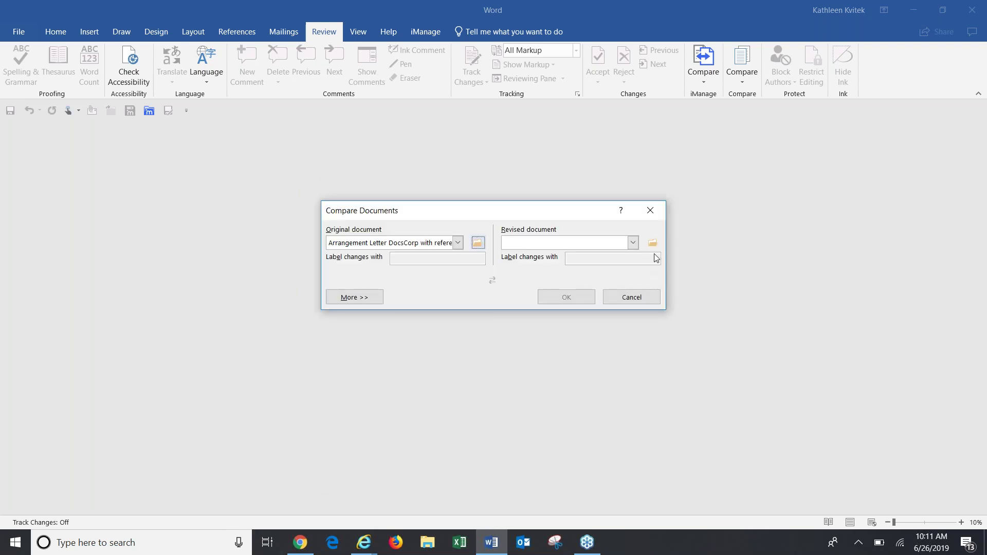
click(653, 244)
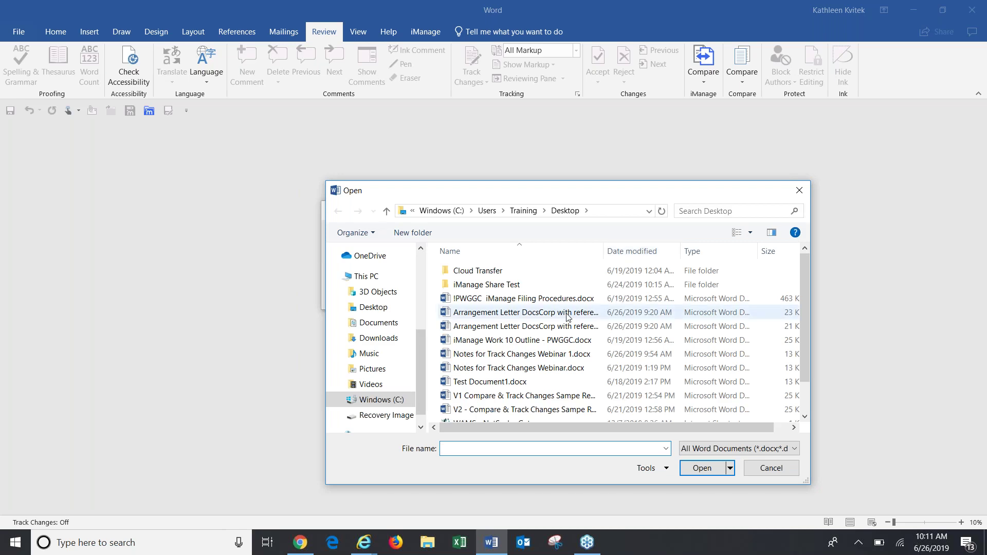
click(568, 315)
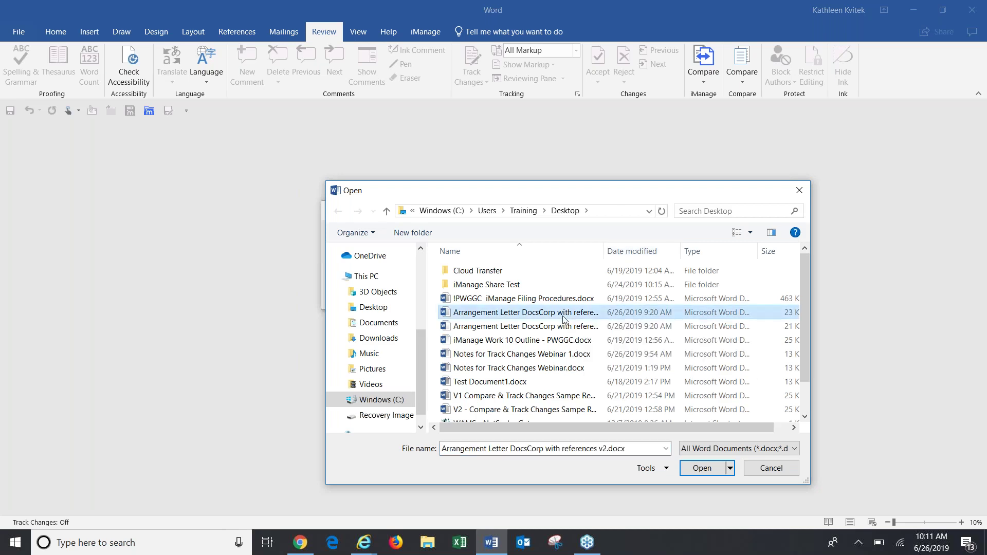
click(701, 468)
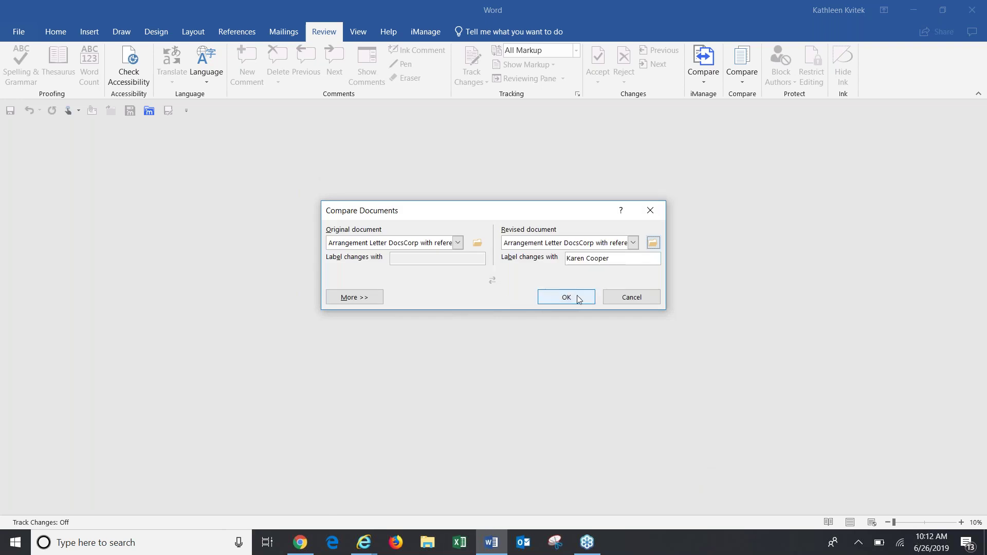
Step: Run the comparison to generate Compare Result 1 with 84 tracked revisions
click(578, 297)
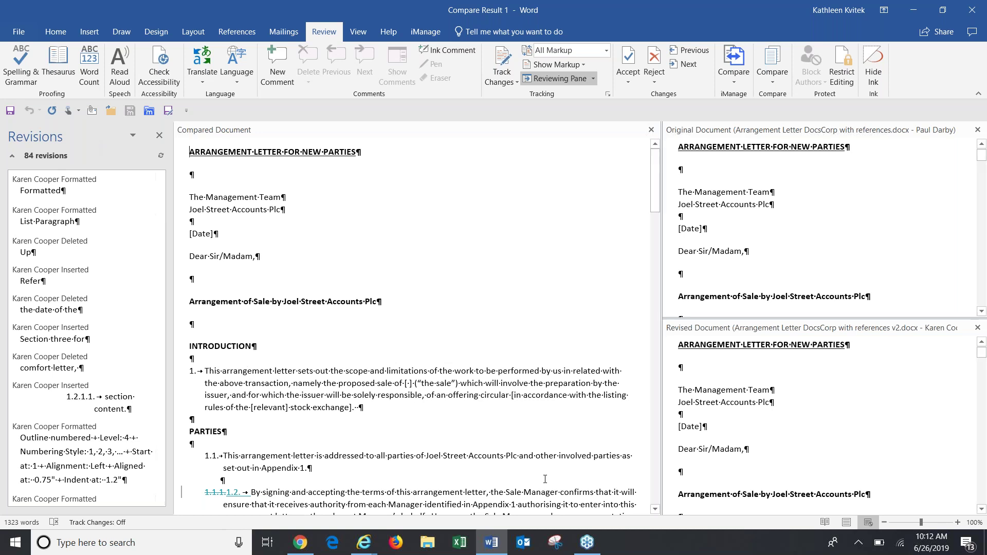
scroll(655, 508, down, 20)
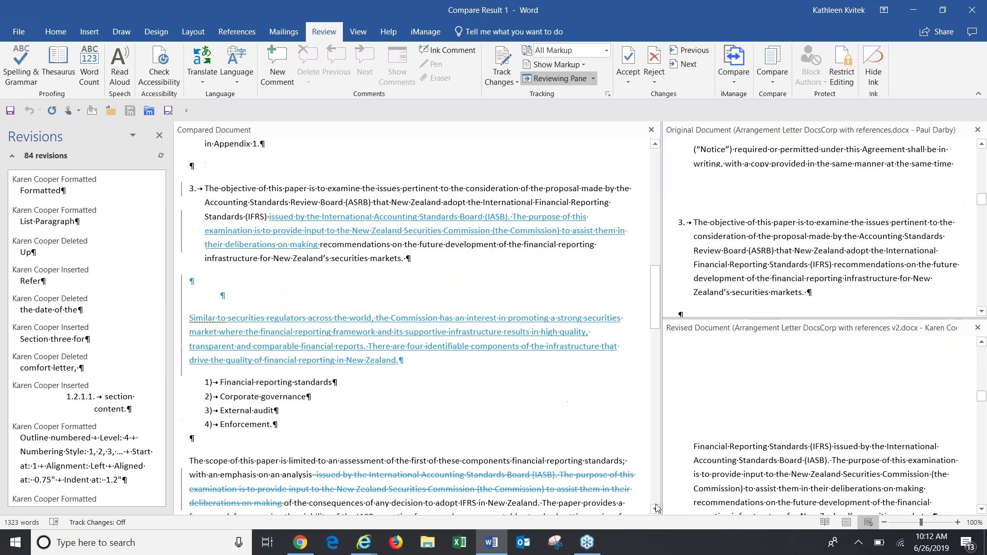
scroll(656, 508, down, 20)
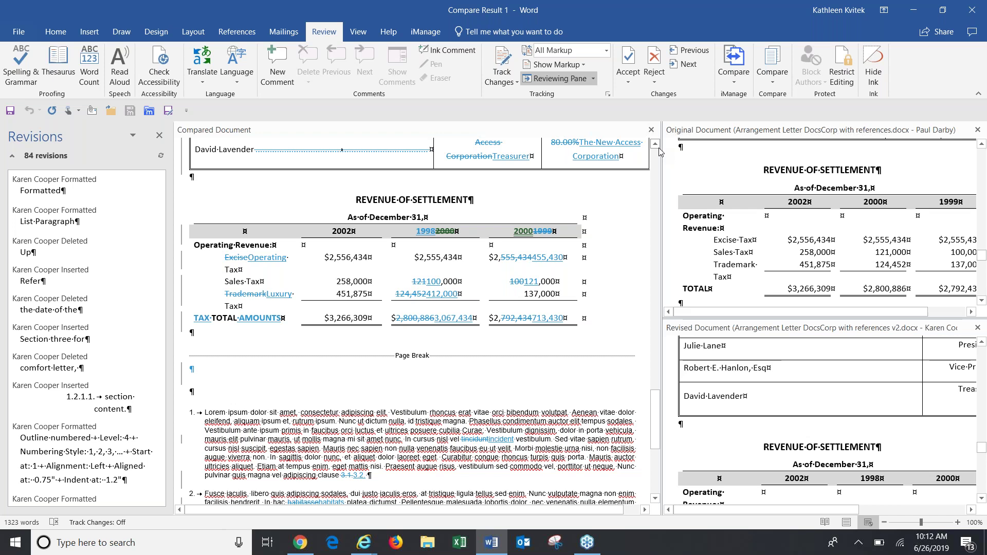
Step: Scroll through the compared letter, reviewing the names table and surrounding revisions
click(655, 146)
click(656, 146)
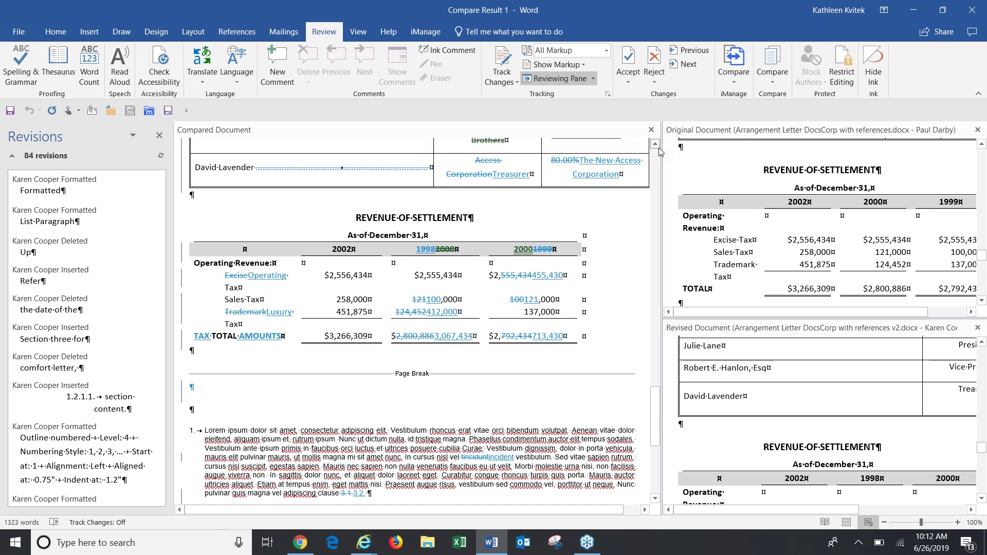
click(656, 146)
click(655, 146)
click(656, 145)
click(656, 146)
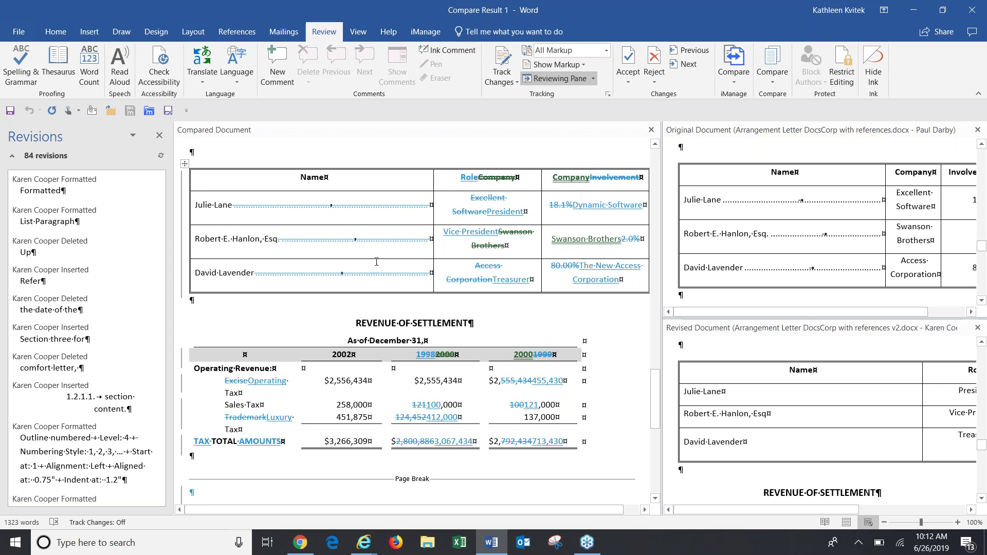
click(656, 498)
drag(656, 498, 656, 498)
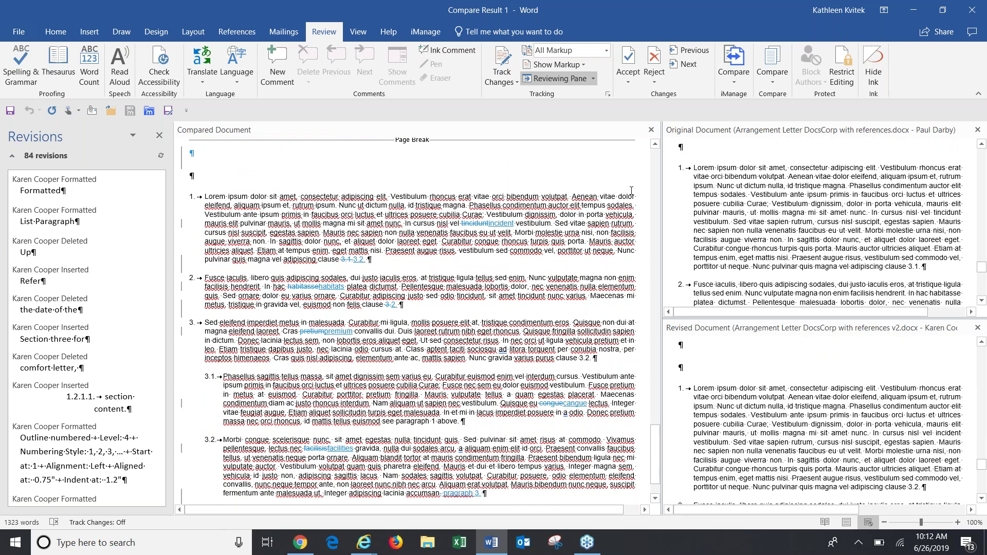
click(656, 144)
click(656, 145)
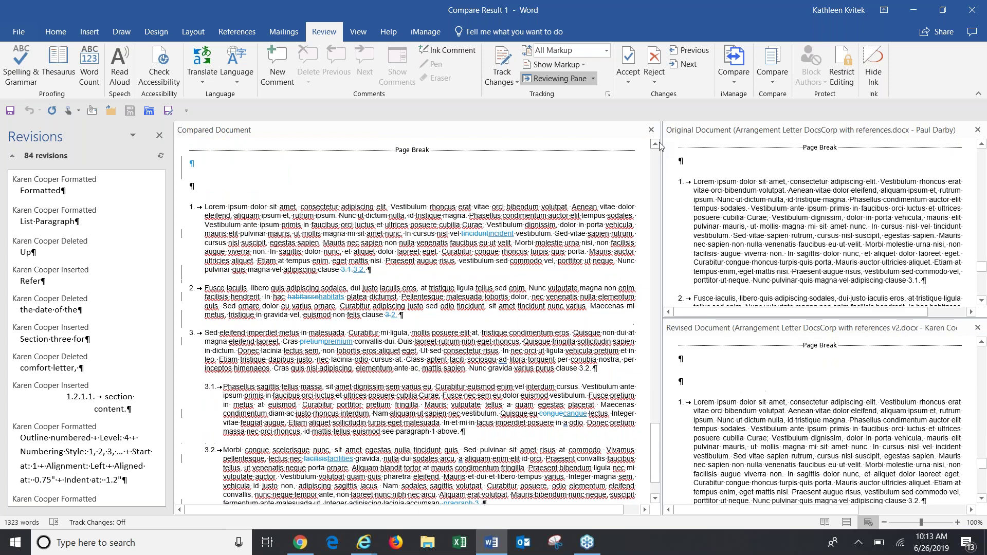
scroll(660, 147, up, 5)
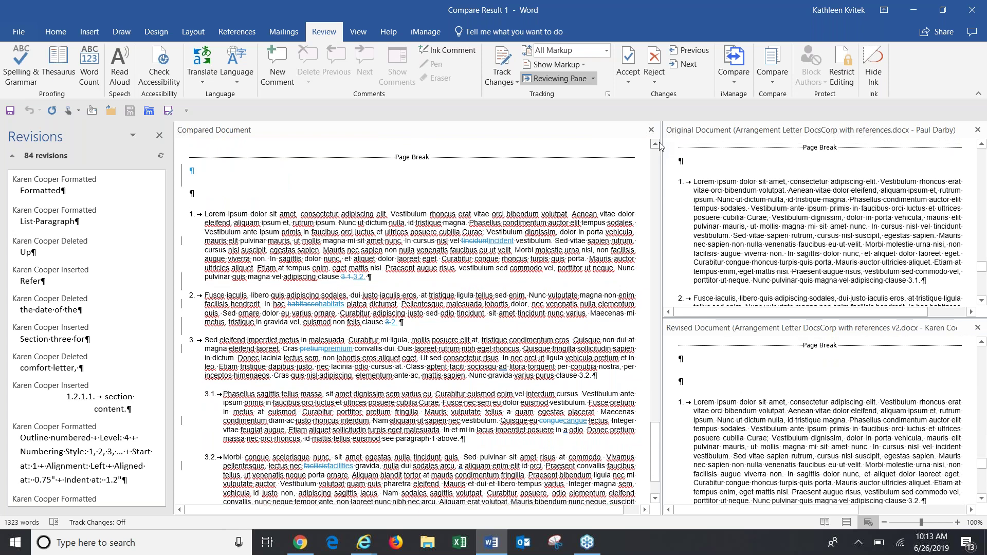
scroll(660, 147, up, 10)
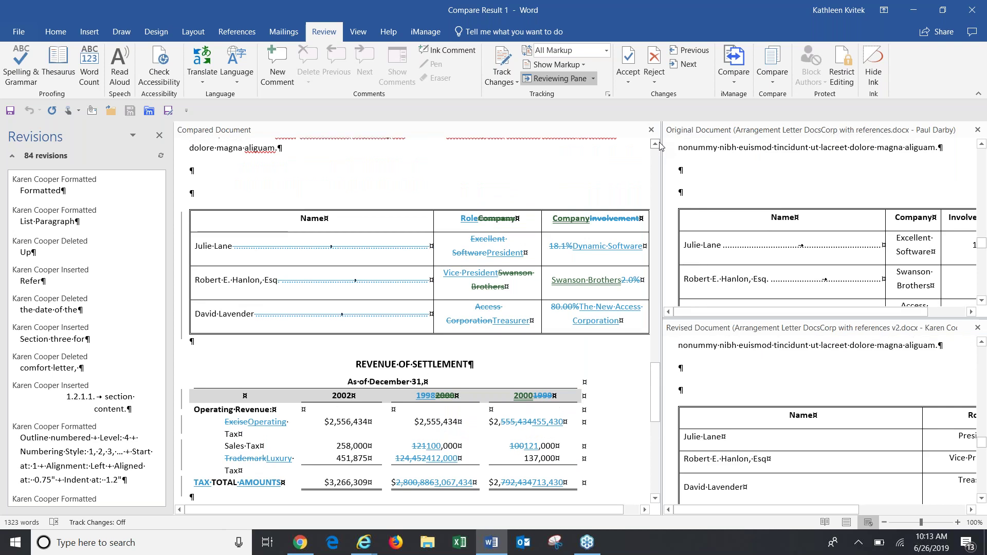
scroll(657, 160, up, 10)
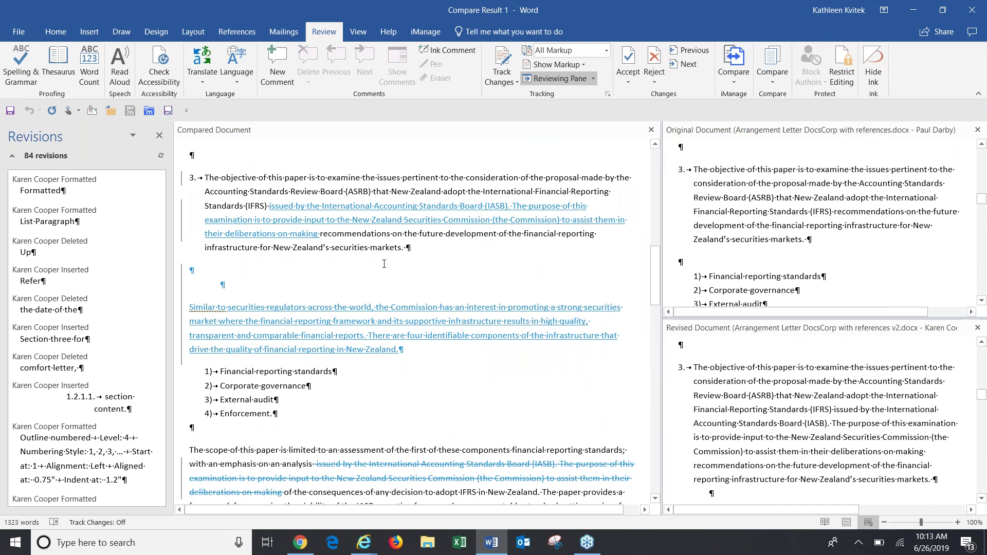
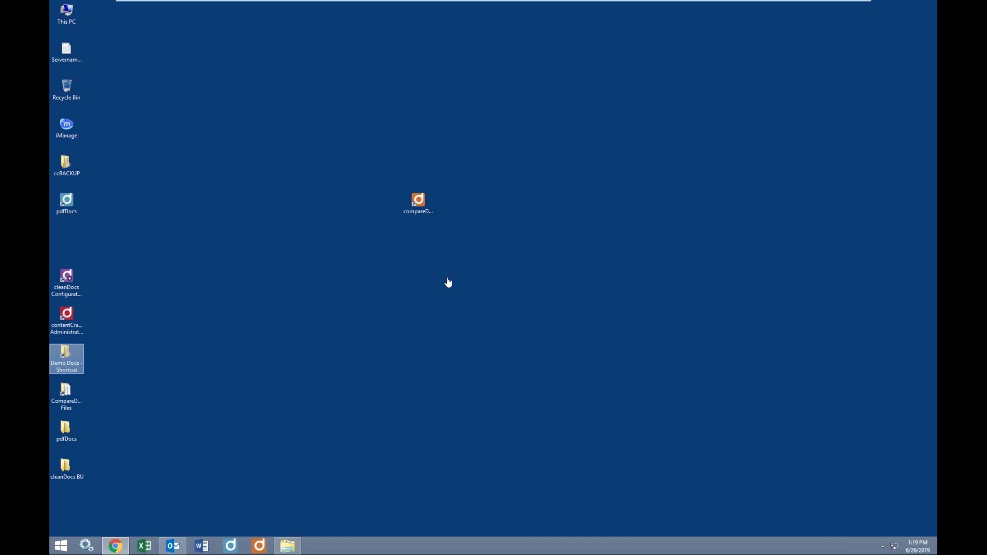
Step: Select the compareDocs shortcut icon on the Windows desktop
click(419, 202)
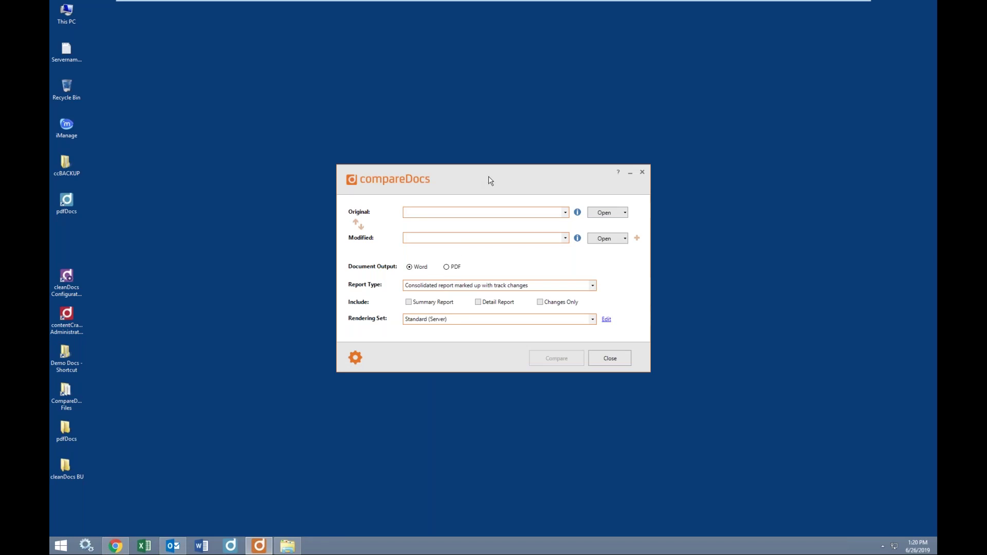
Step: Drag the newly opened compareDocs comparison window slightly to the left
drag(473, 178, 458, 165)
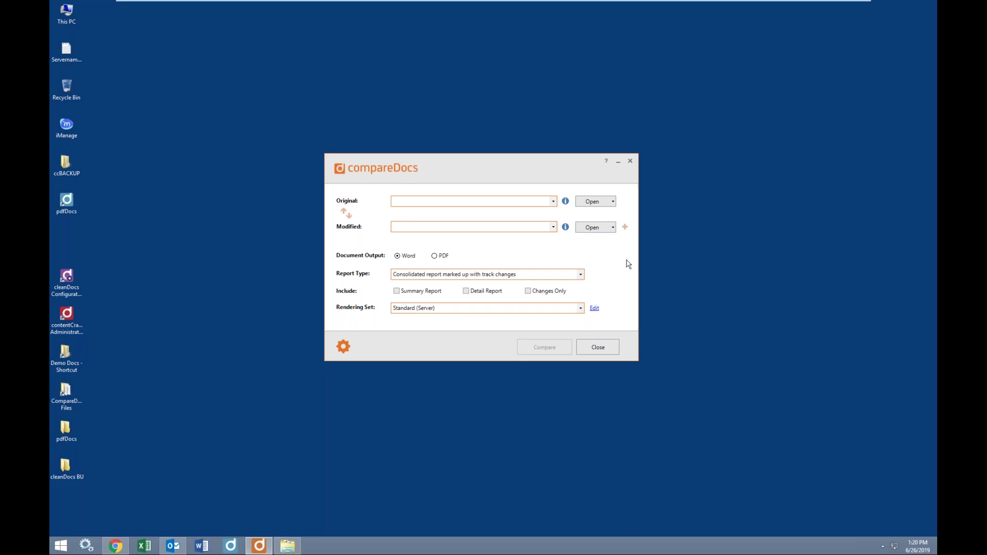
click(625, 228)
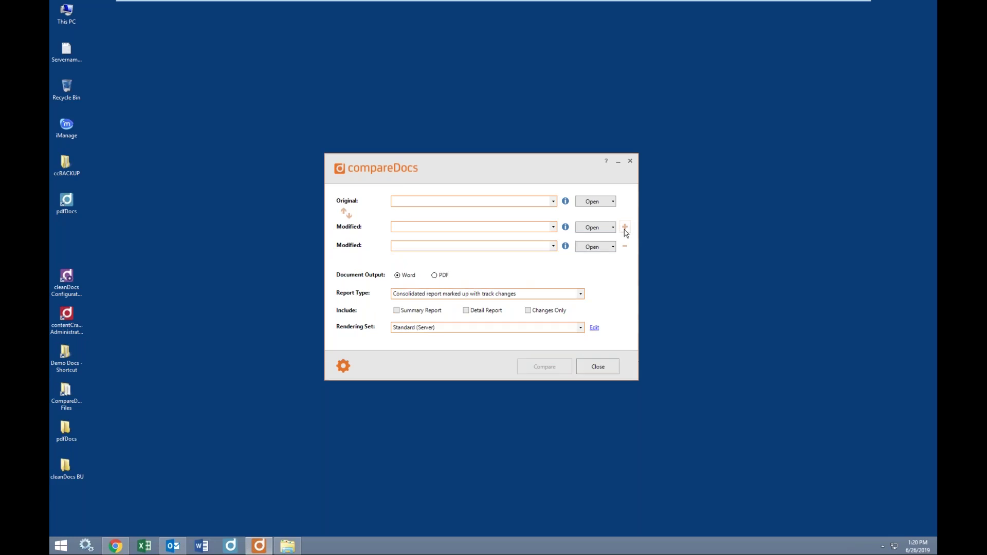
click(625, 229)
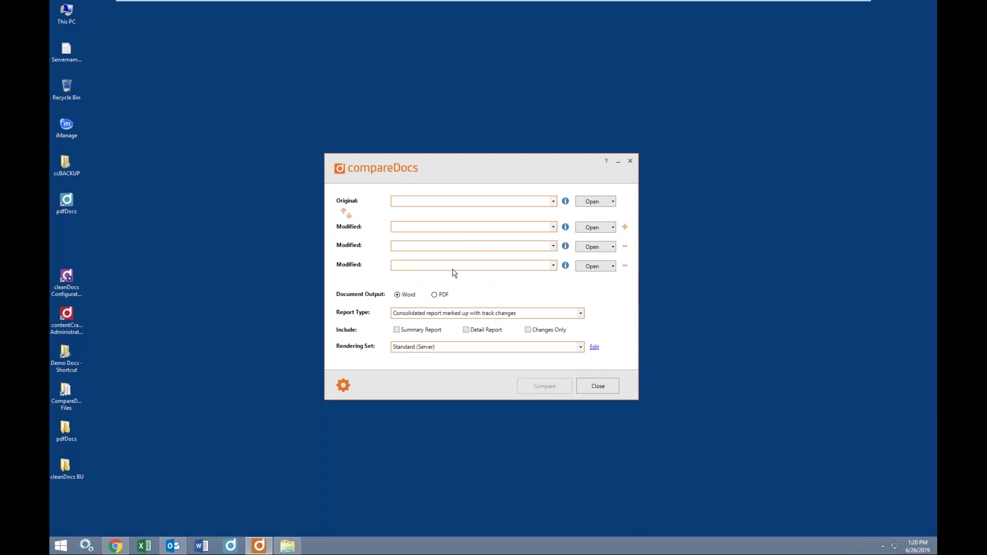
click(625, 248)
click(624, 248)
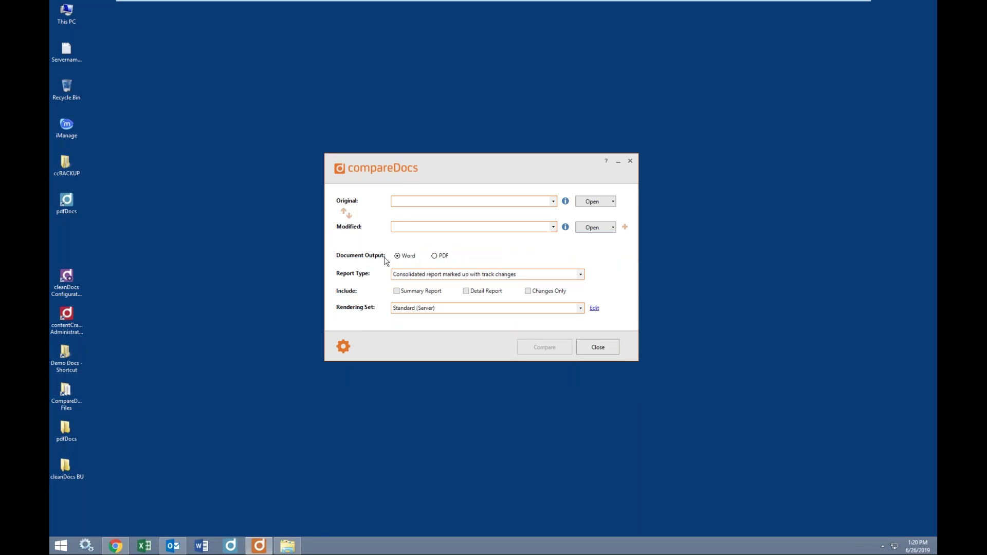
click(433, 276)
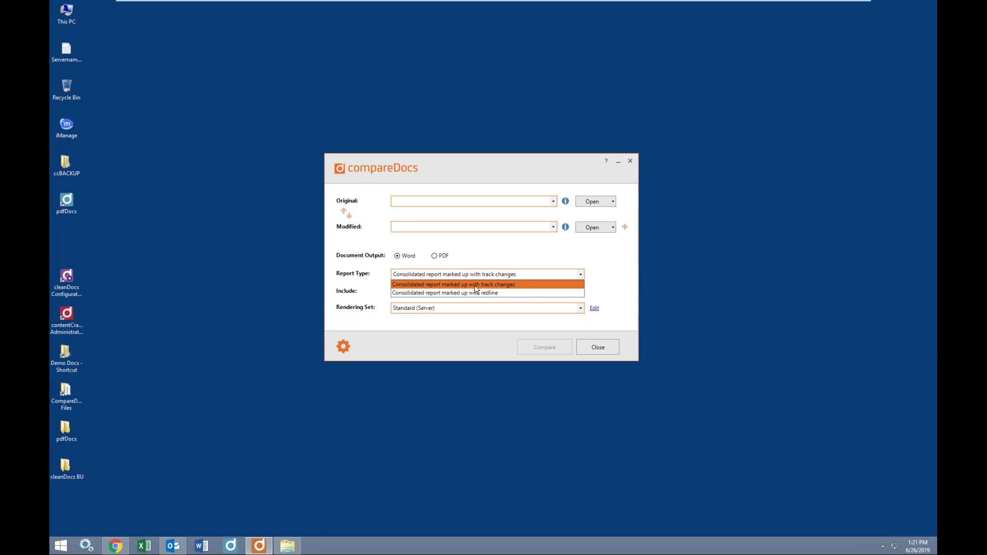
Step: Preview PDF report types, return to Word output with track changes, and tick Summary Report
click(473, 248)
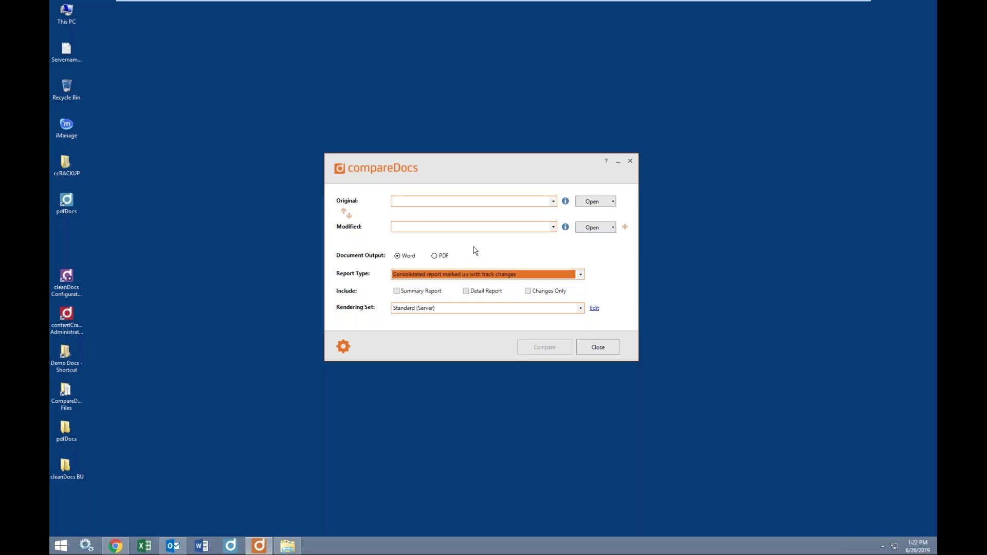
click(437, 256)
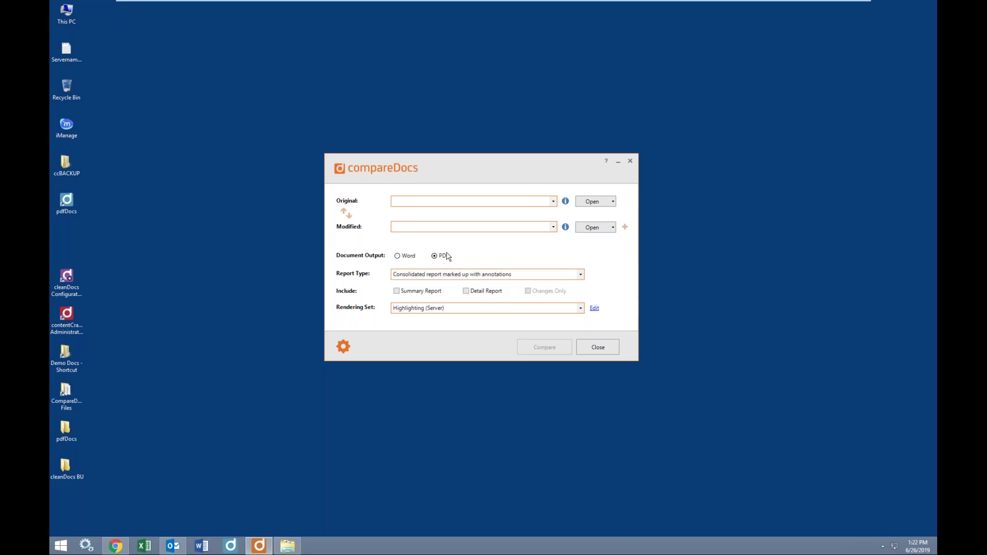
click(481, 276)
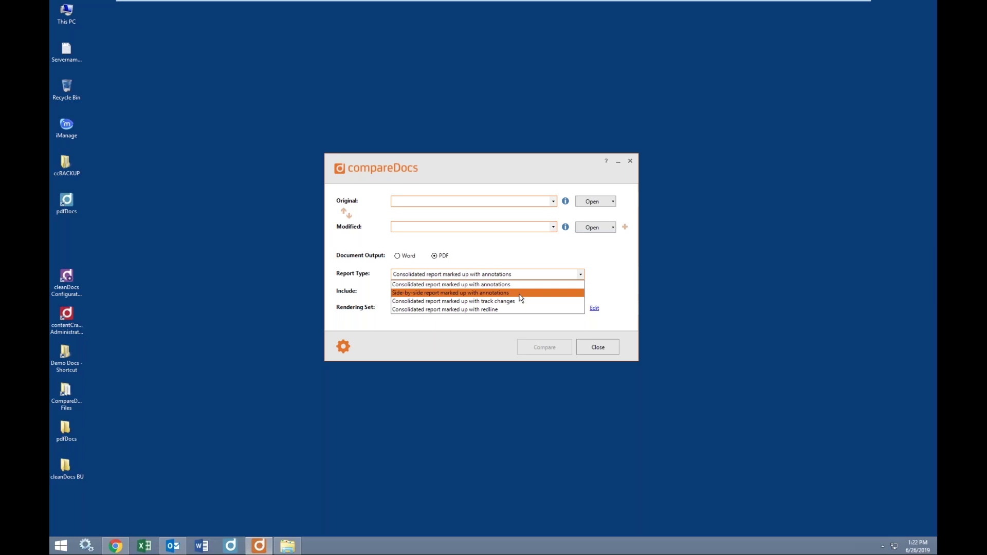
click(611, 283)
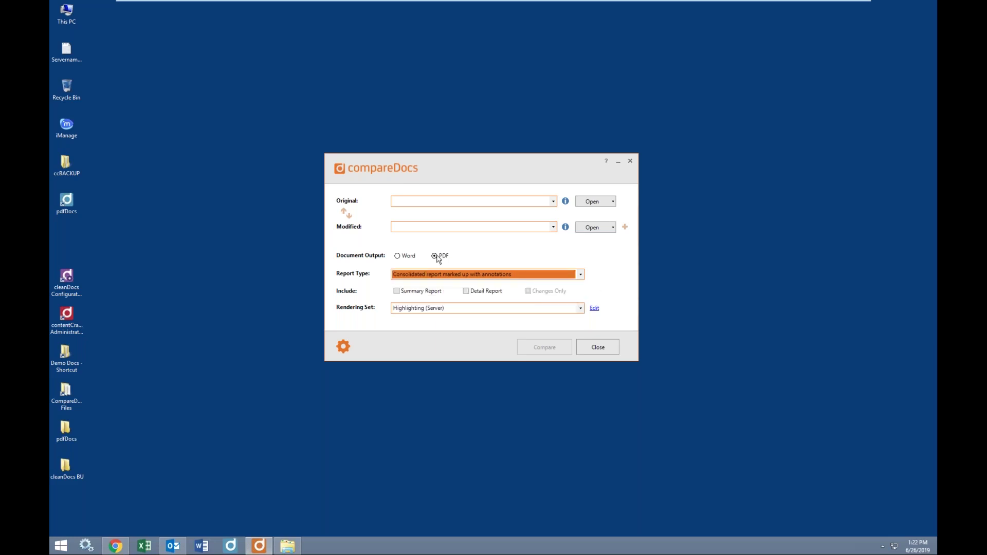
click(397, 257)
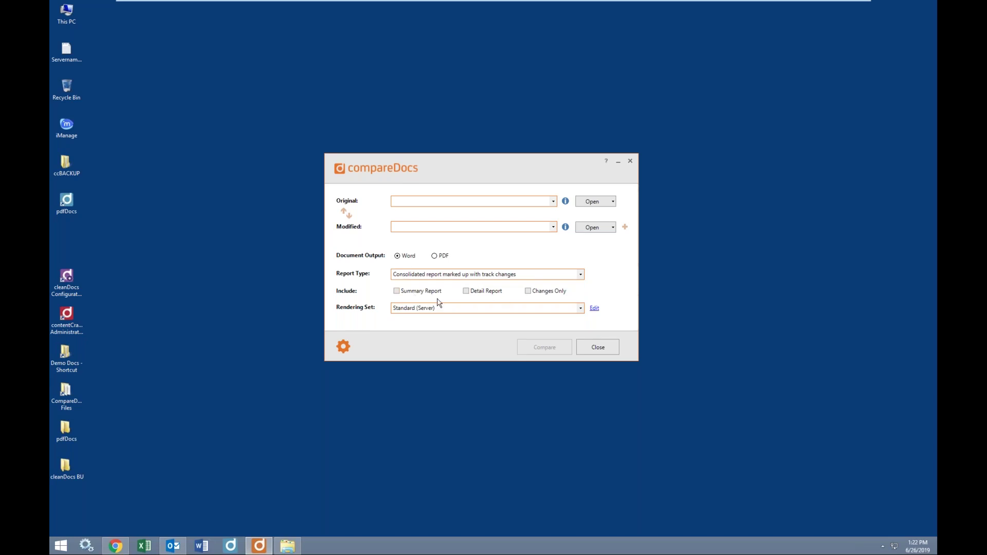
click(397, 292)
Step: Inspect the Word rendering set, toggle Enable Track changes, then close Settings and compareDocs unsaved
click(595, 310)
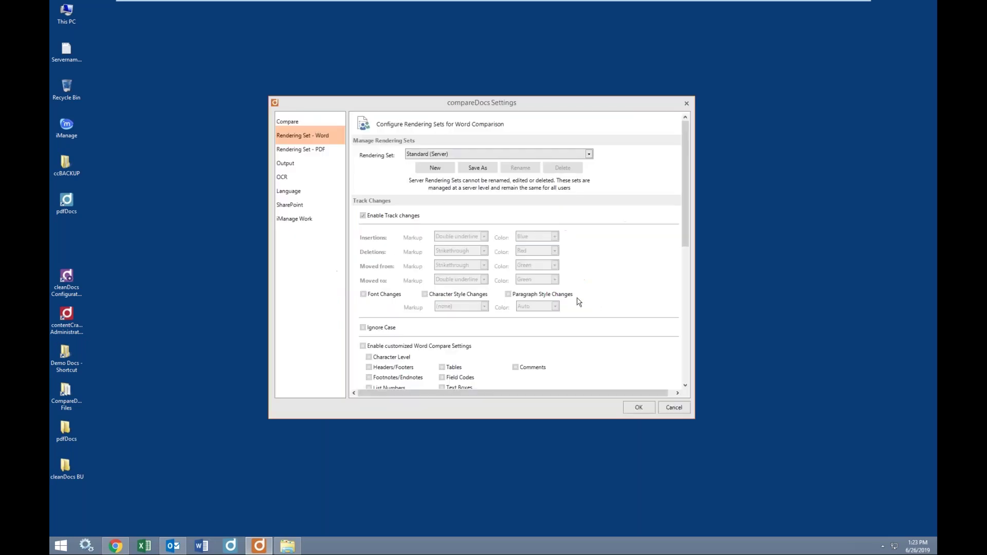
click(366, 215)
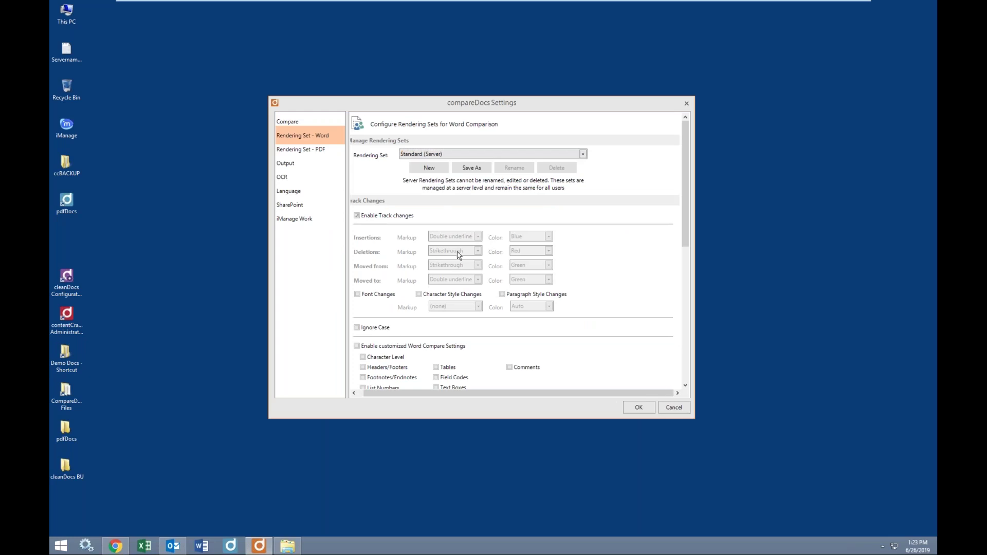
click(357, 216)
click(687, 103)
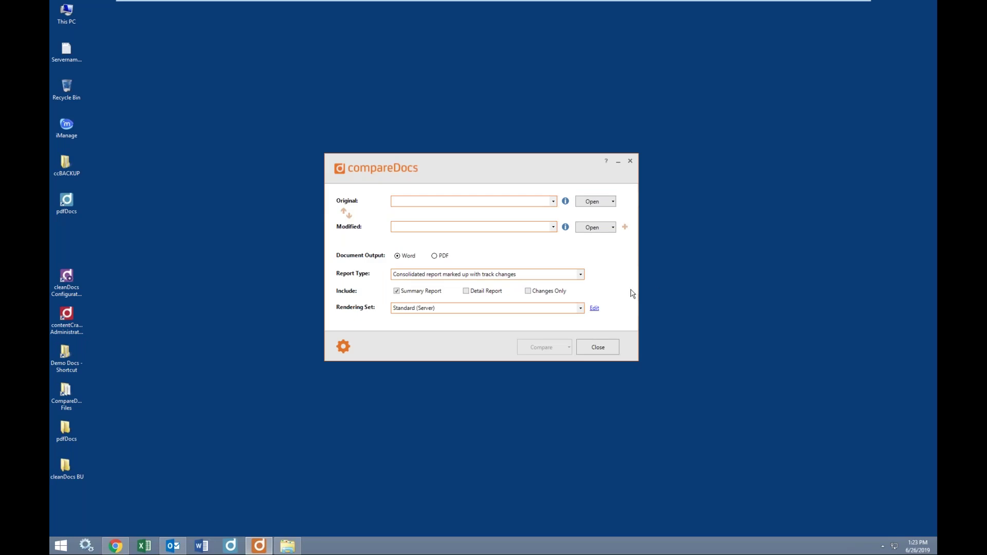
click(396, 291)
click(631, 161)
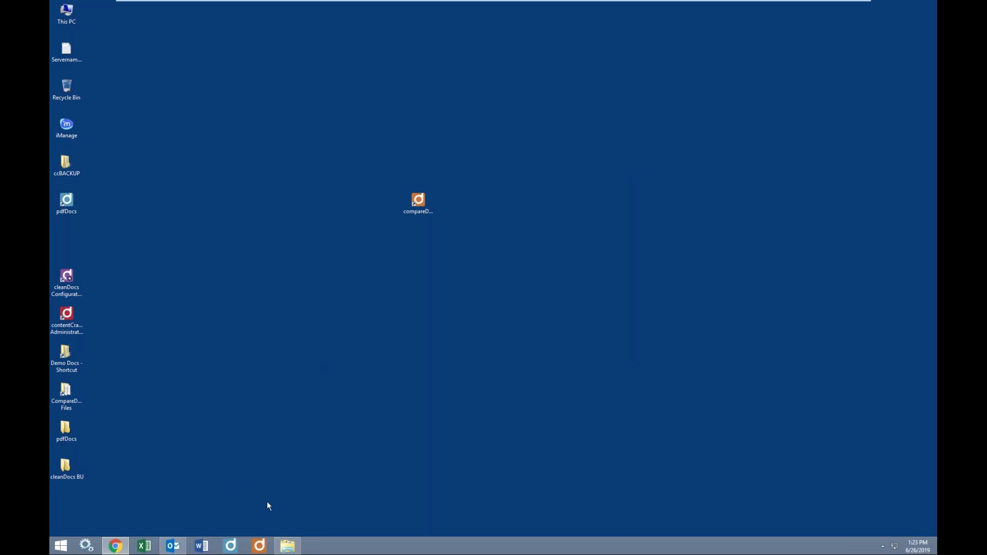
Step: Open 'Arrangement Letter DocsCorp with references.docx' and its v2 together in Word from CompareDocs
mouse_move(288, 545)
click(328, 485)
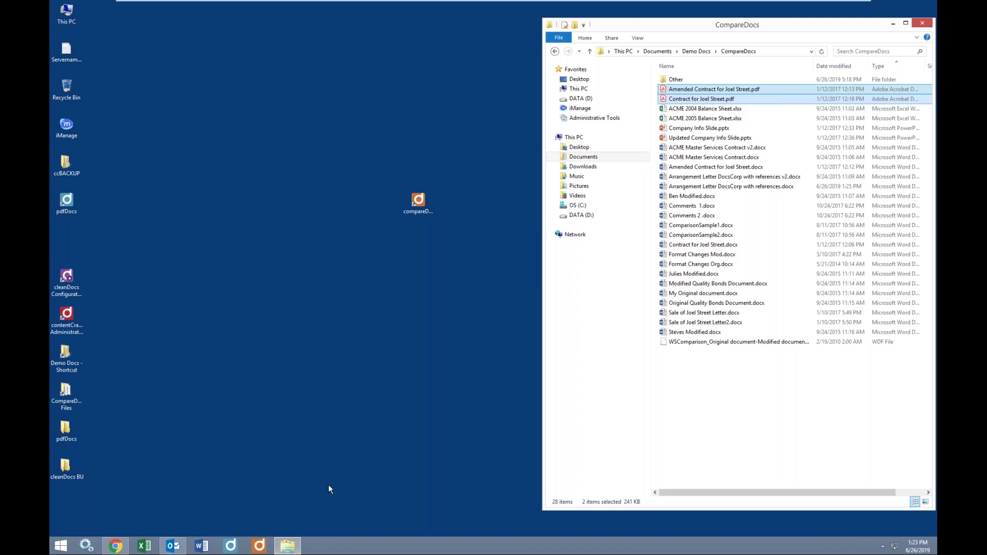
click(696, 186)
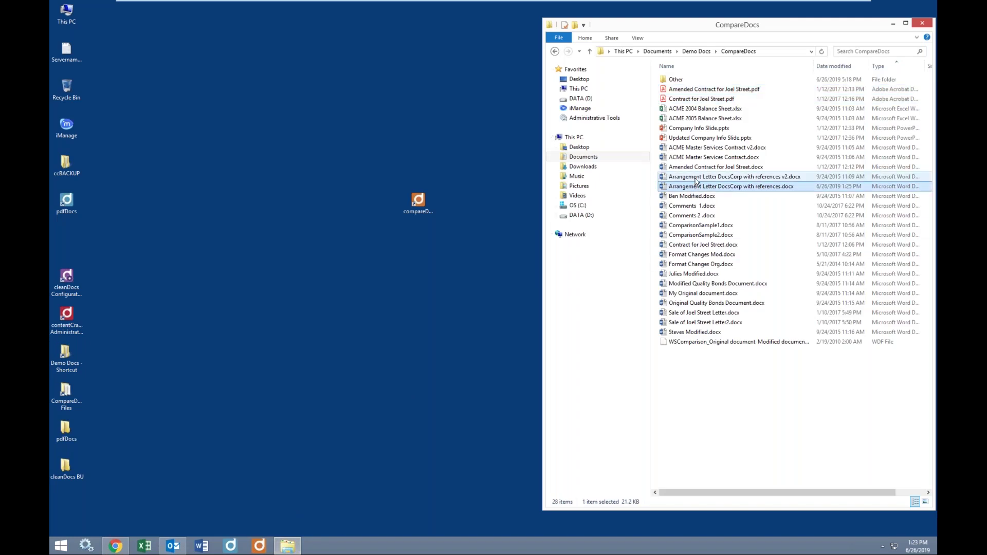
ctrl+click(697, 177)
right_click(697, 180)
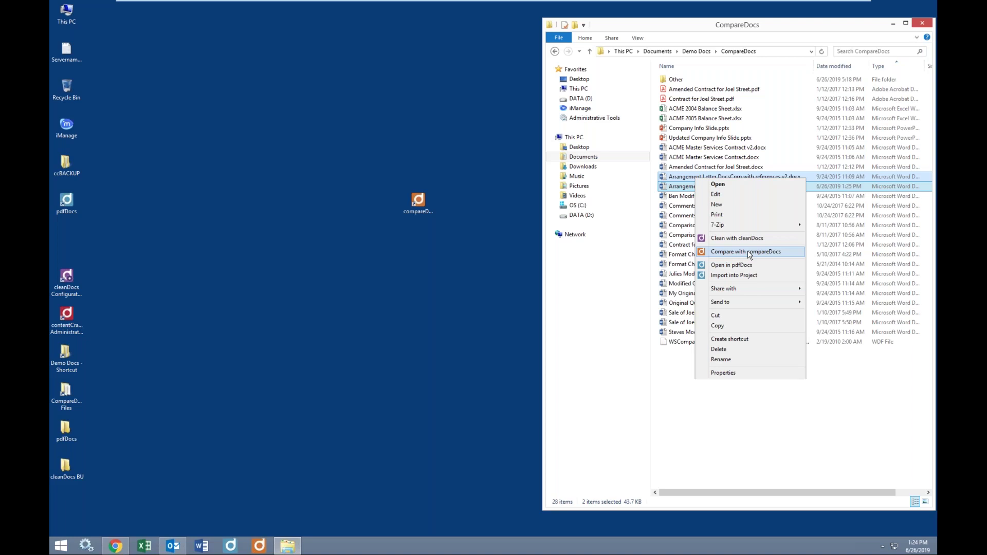
click(744, 185)
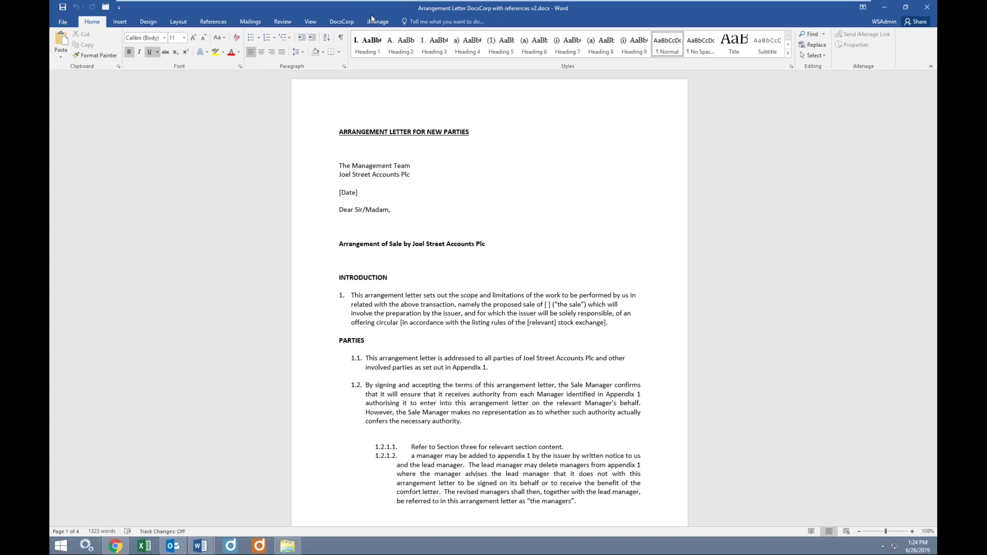
Step: Send each Arrangement Letter to compareDocs using the DocsCorp tab's Launch in compareDocs
click(341, 22)
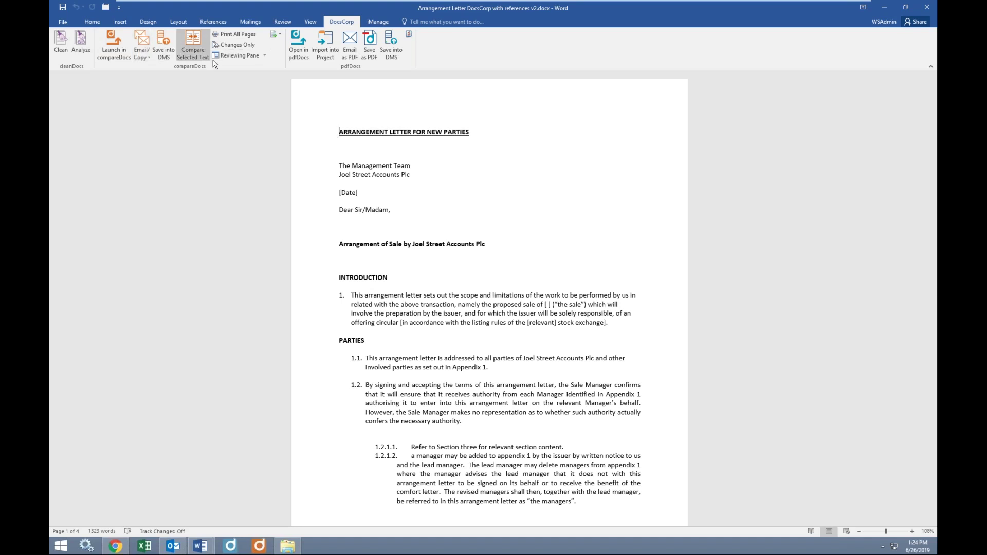
click(115, 54)
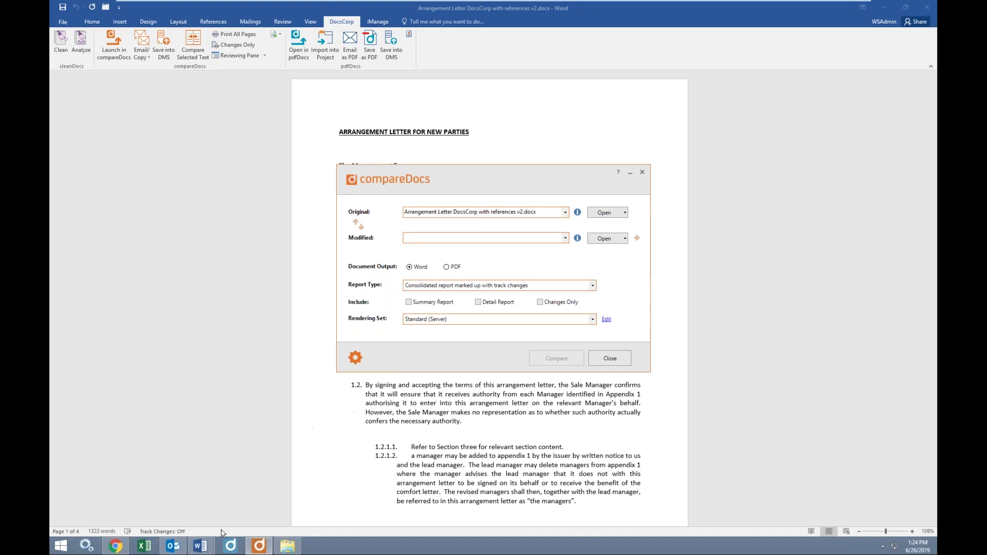
mouse_move(205, 550)
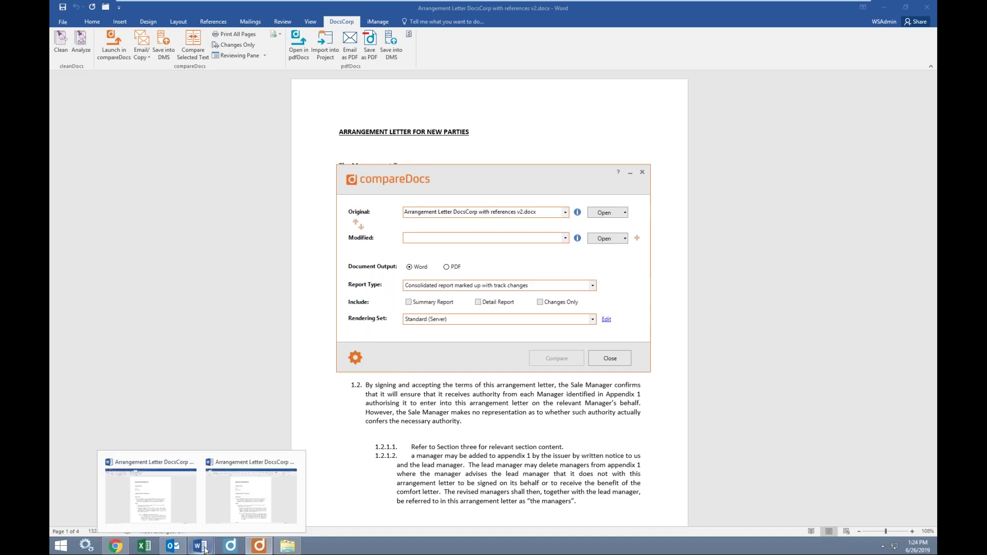
click(178, 501)
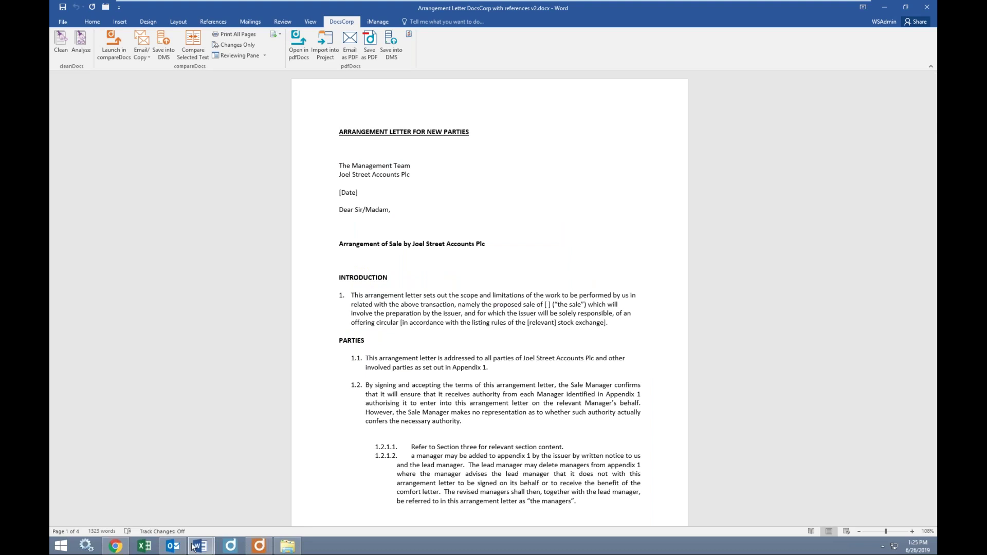
mouse_move(200, 547)
click(258, 495)
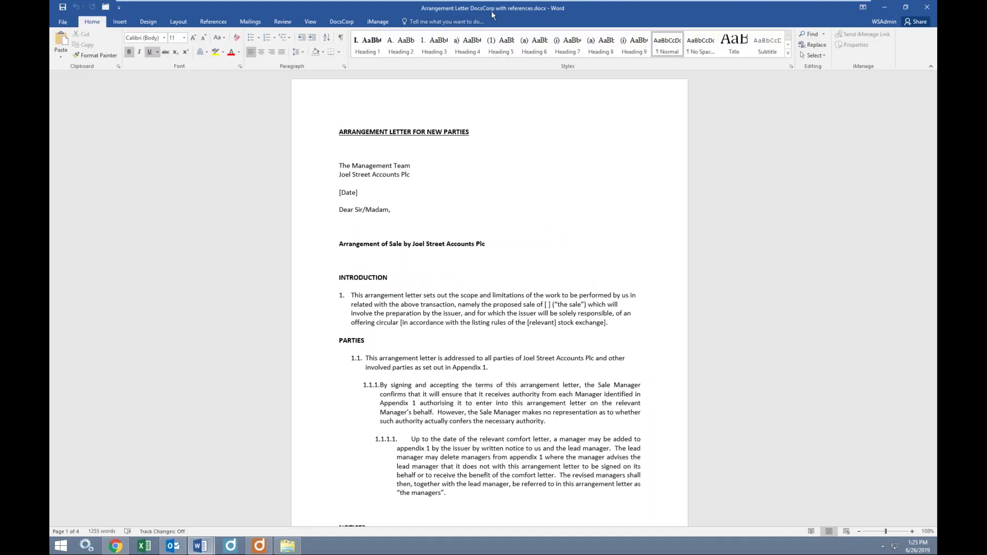
click(347, 21)
click(114, 43)
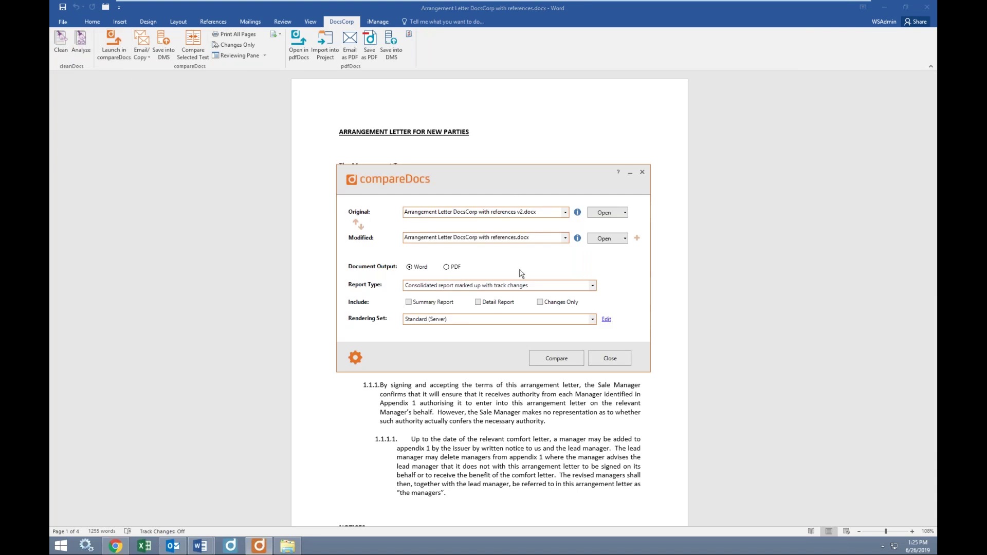
Step: Minimize Word and File Explorer, reposition the compareDocs dialog, and swap Original and Modified
click(884, 10)
drag(499, 181, 505, 155)
click(892, 26)
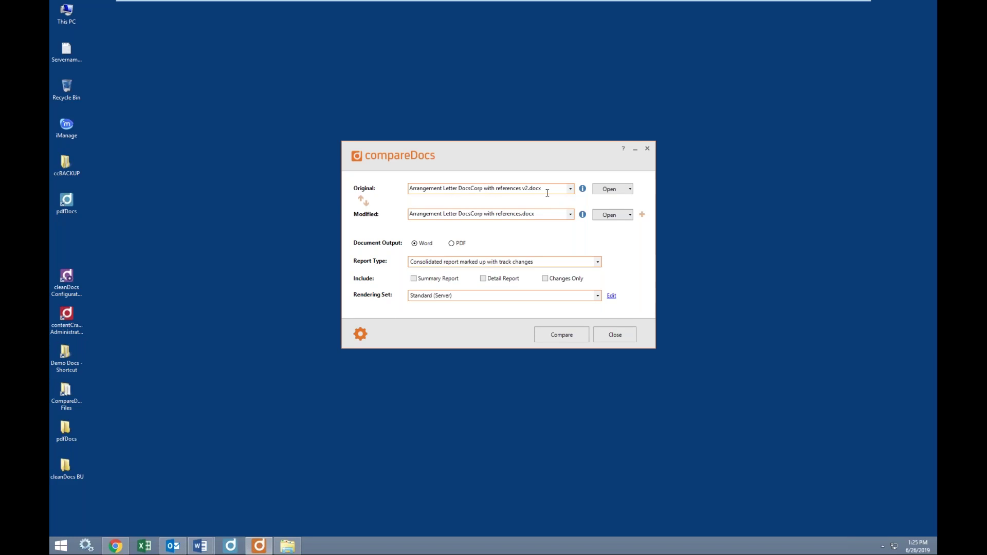
click(363, 202)
Step: Put the references letter as Original, choose Consolidated redline report and include Summary Report
click(364, 203)
click(363, 202)
click(456, 265)
click(461, 281)
click(415, 279)
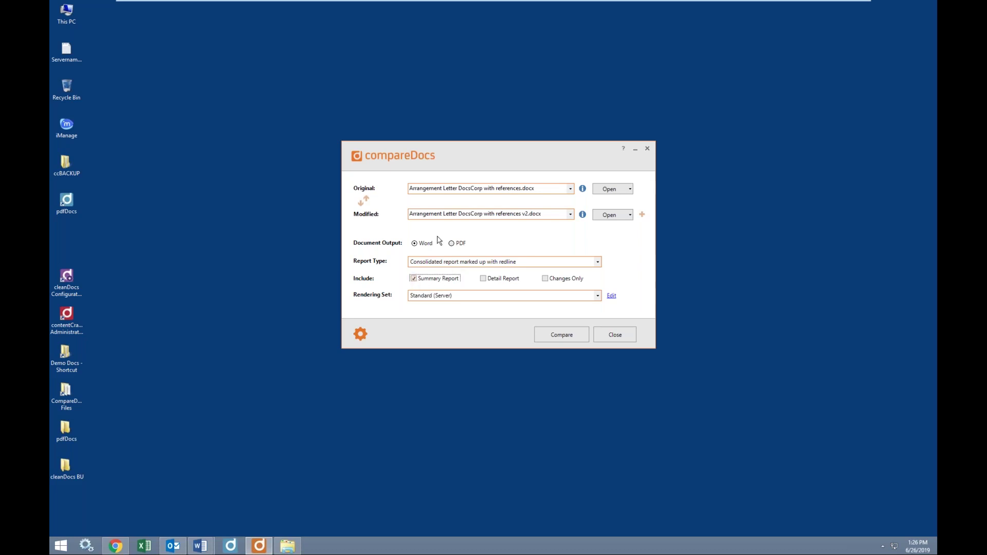
Step: Run the comparison using View As New Document from the Compare dropdown
click(565, 339)
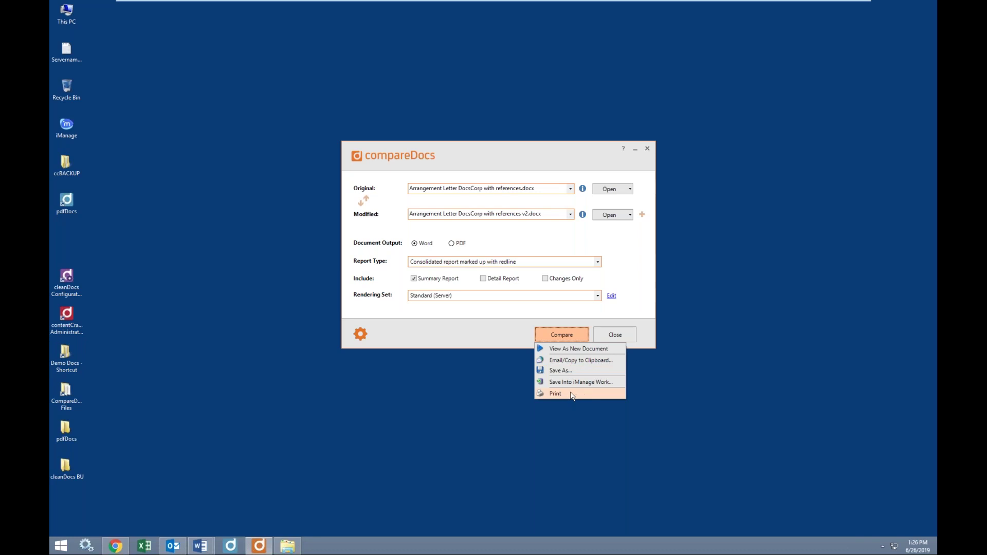
click(567, 353)
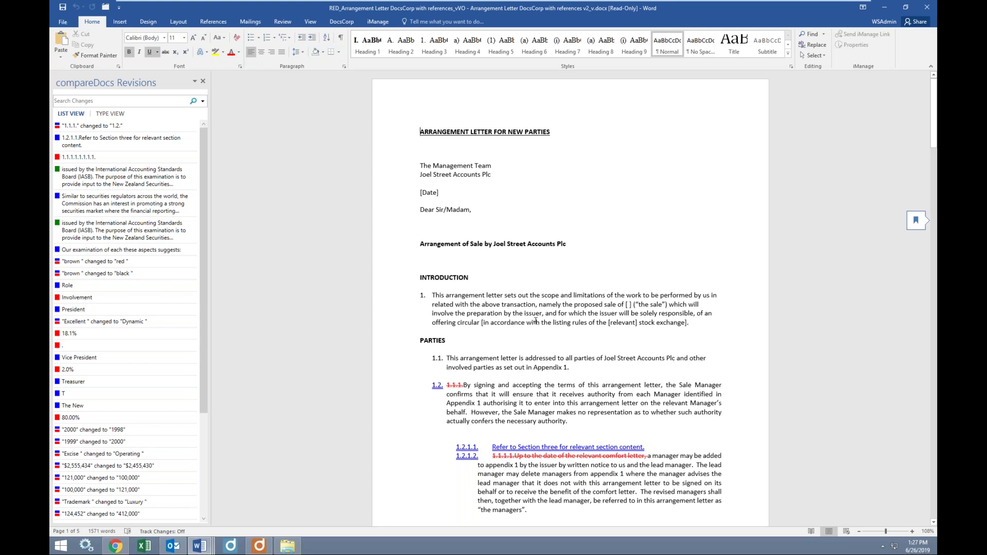
Step: Scroll past NOTICES to the moved IASB passage and inserted securities-regulators paragraph
scroll(536, 321, down, 3)
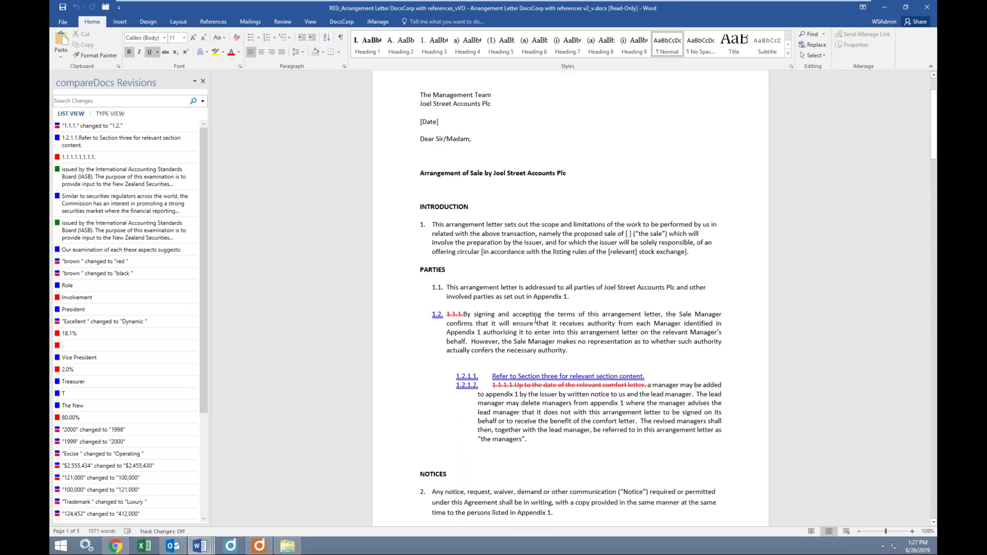
scroll(535, 321, down, 4)
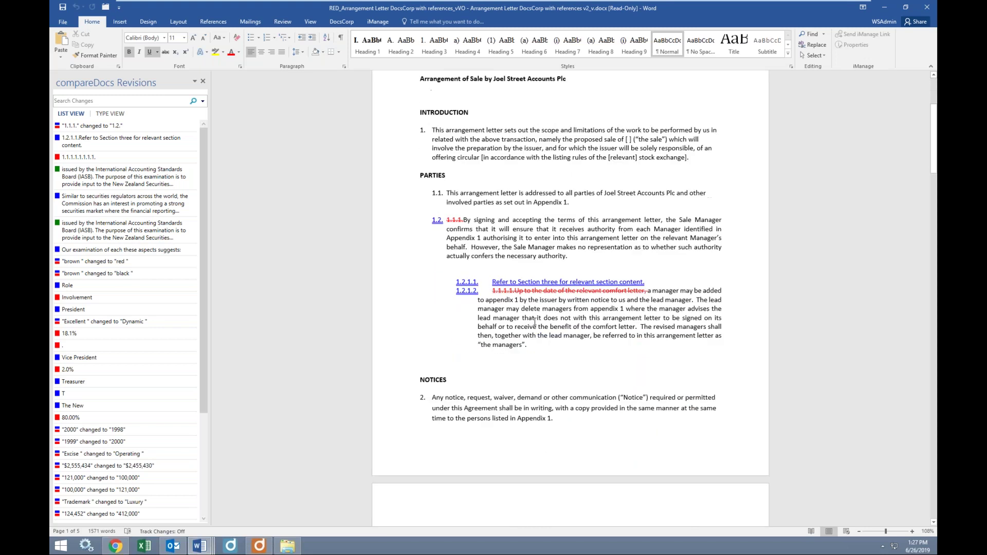
scroll(548, 369, down, 13)
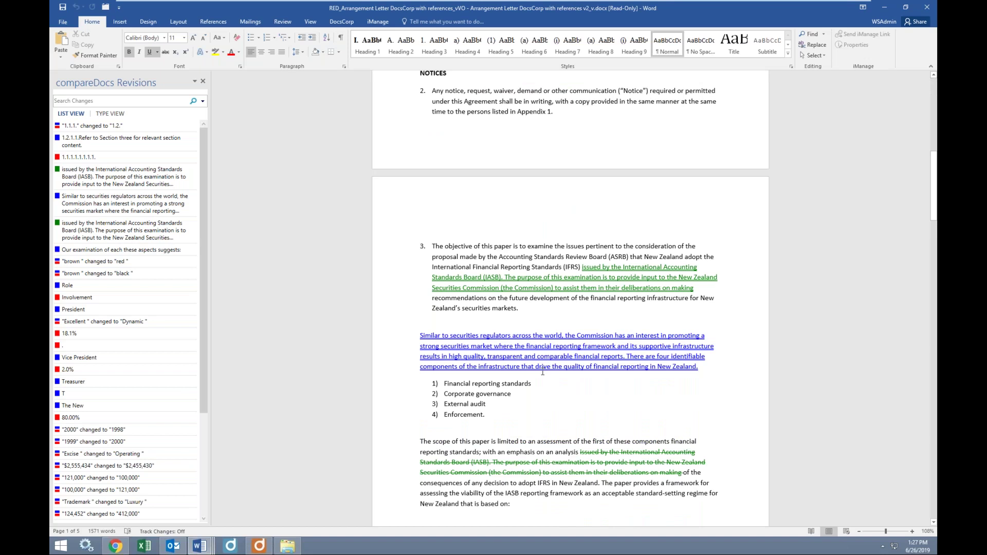
scroll(546, 369, down, 2)
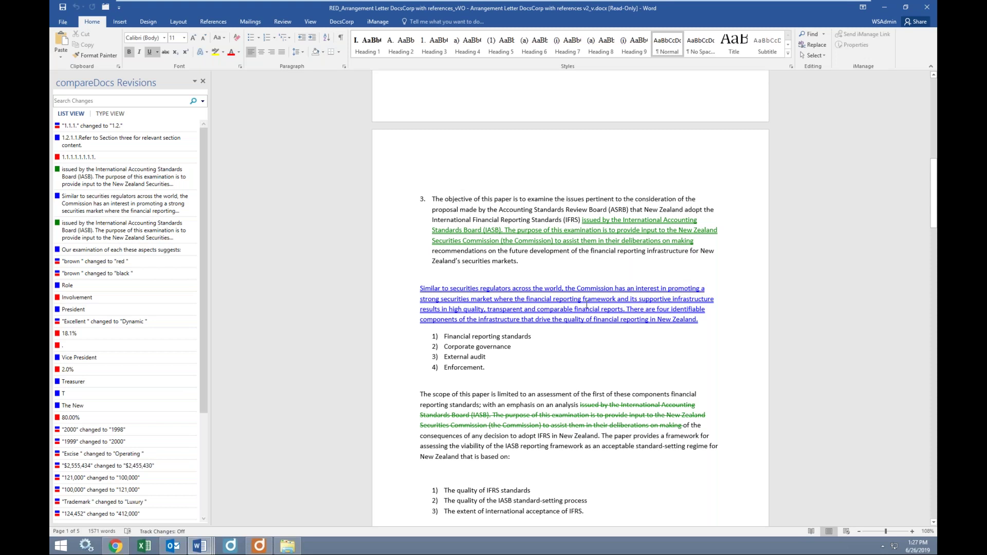
Step: Scroll to the parties table and revised 1998/2000 revenue figures, then close the redline document
scroll(628, 354, down, 15)
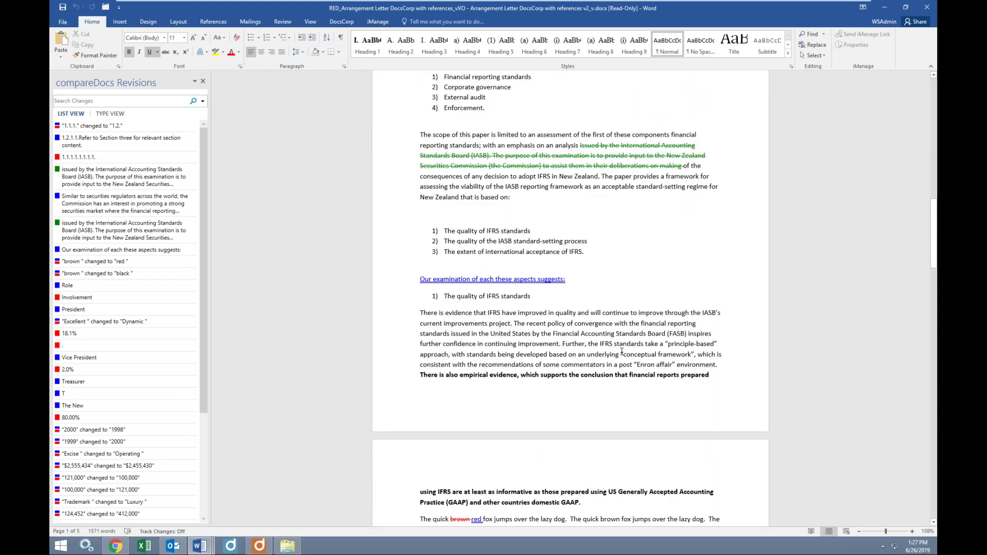
scroll(622, 352, down, 9)
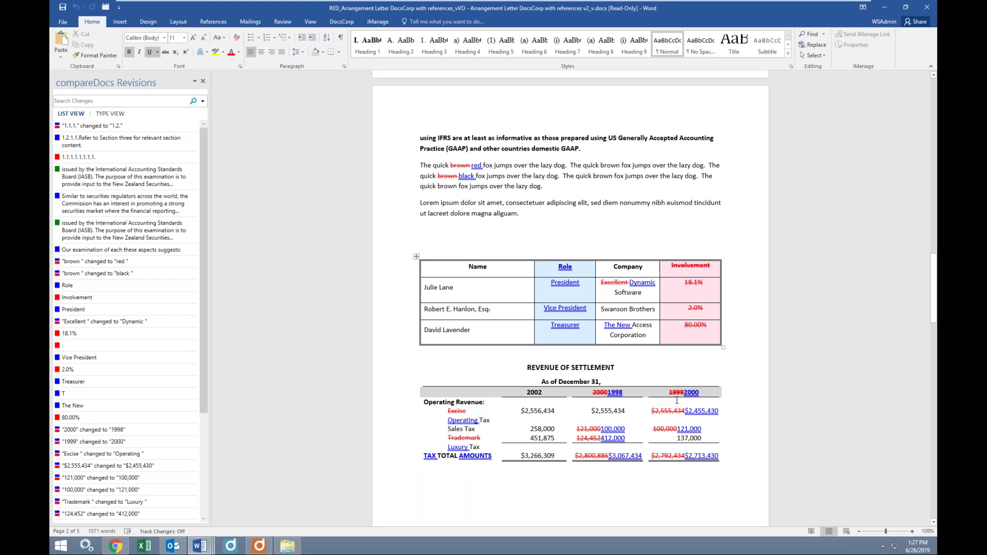
click(926, 7)
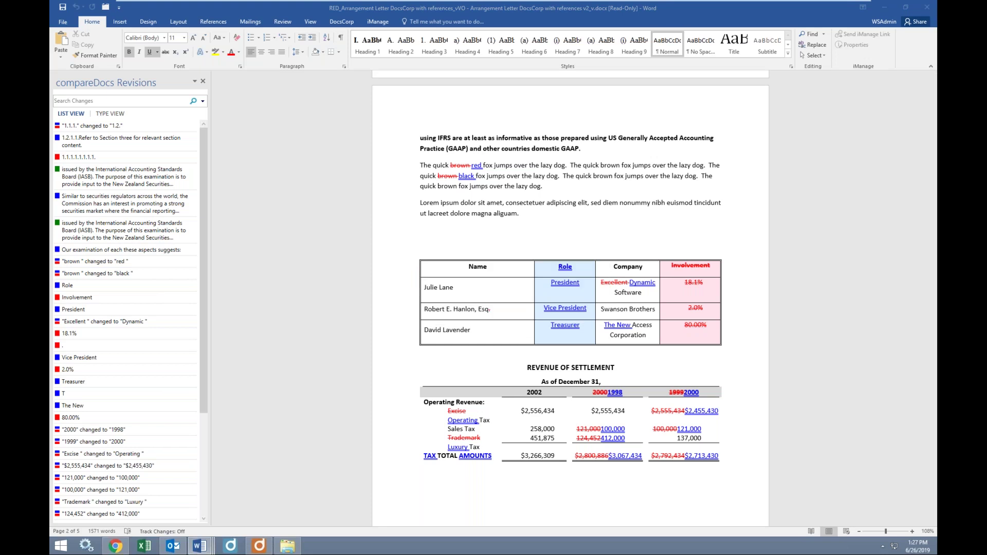
Step: Discard the redline and original letter, then rerun as a track-changes report without a summary report
click(540, 311)
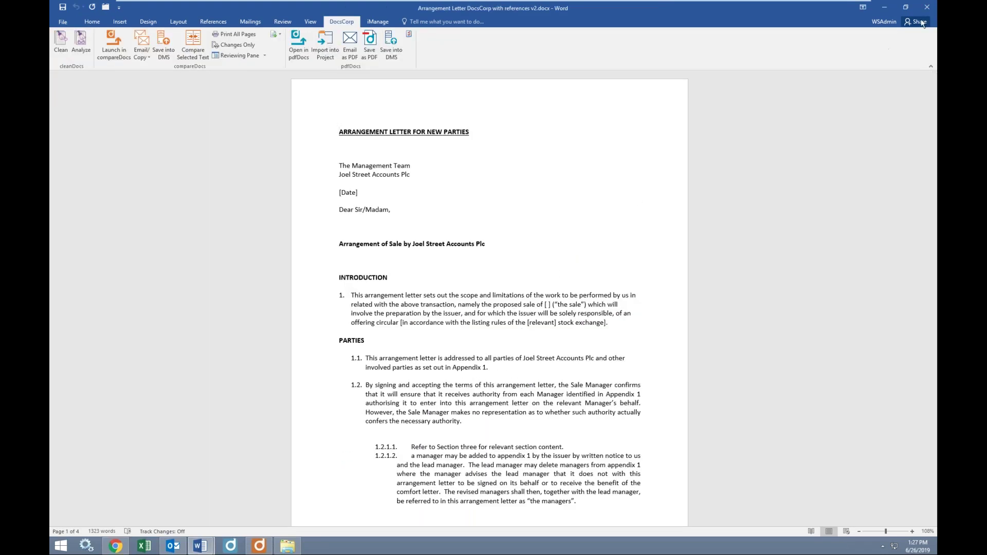
click(927, 9)
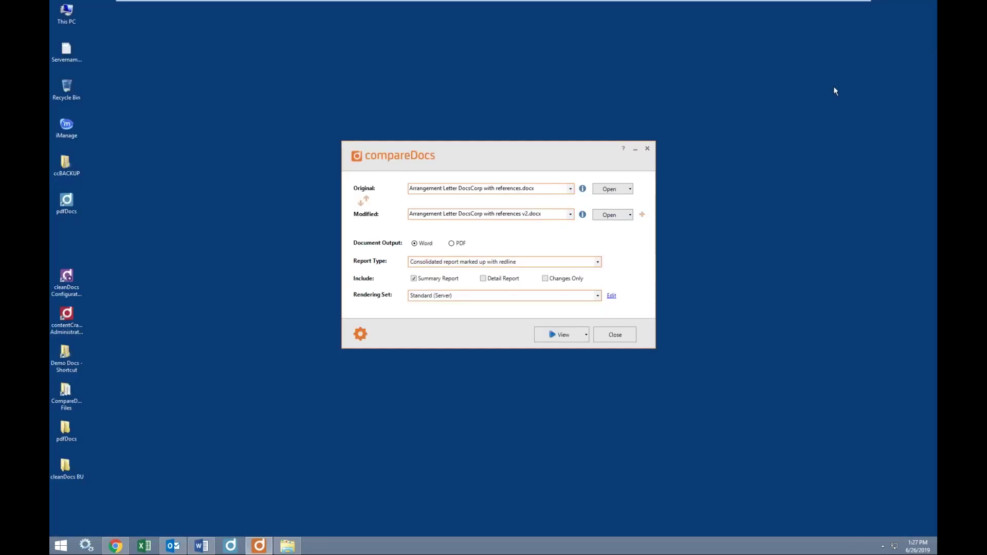
click(457, 263)
click(458, 276)
click(414, 279)
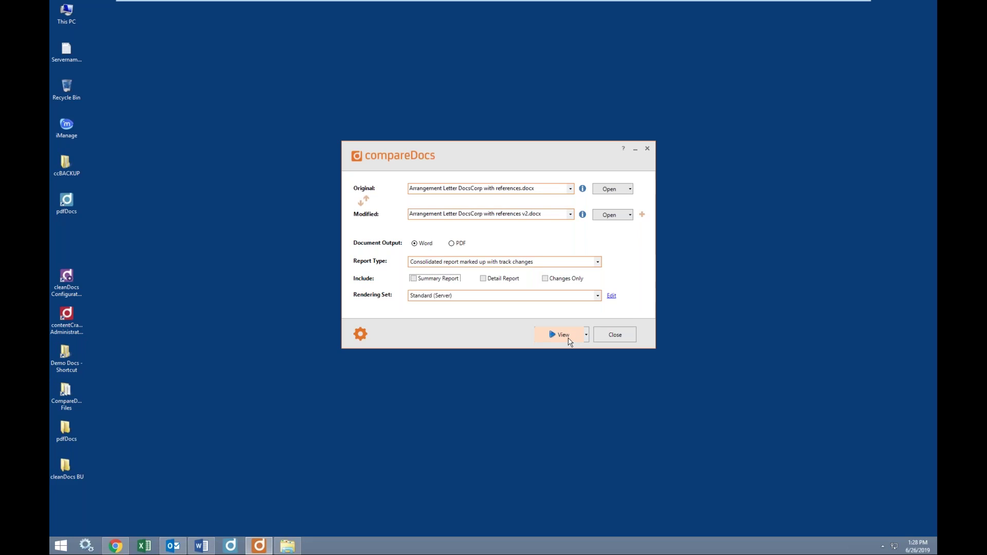
click(569, 341)
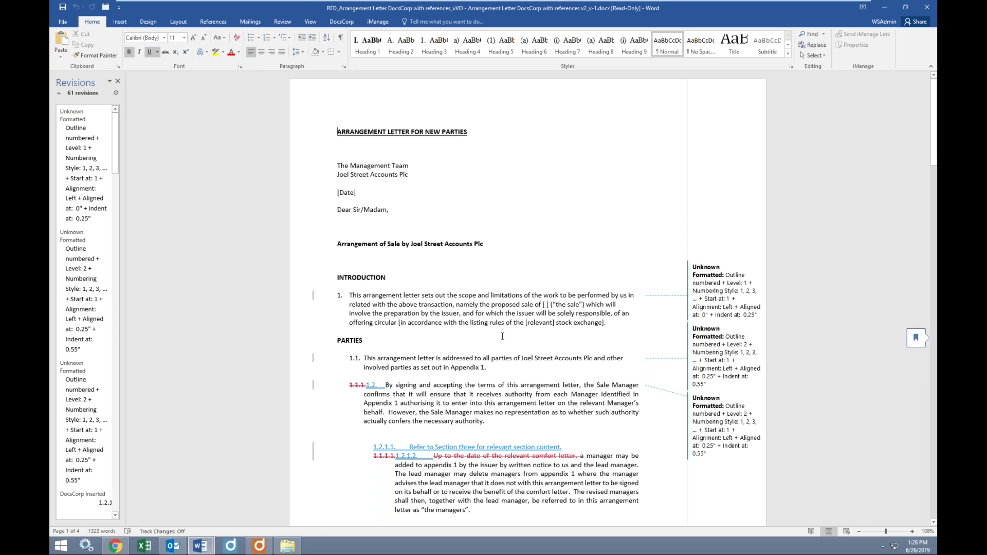
Step: Delete paragraph 1.2.1.2's closing lines after 'The revised managers' and start numbered item 1.2.1.3
scroll(502, 334, down, 2)
scroll(502, 339, down, 3)
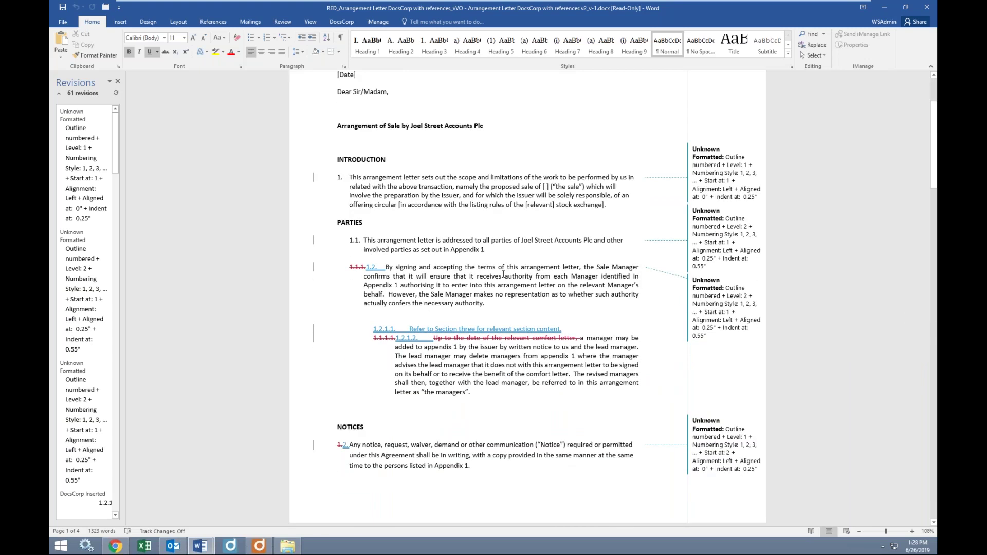
drag(483, 392, 397, 382)
key(Delete)
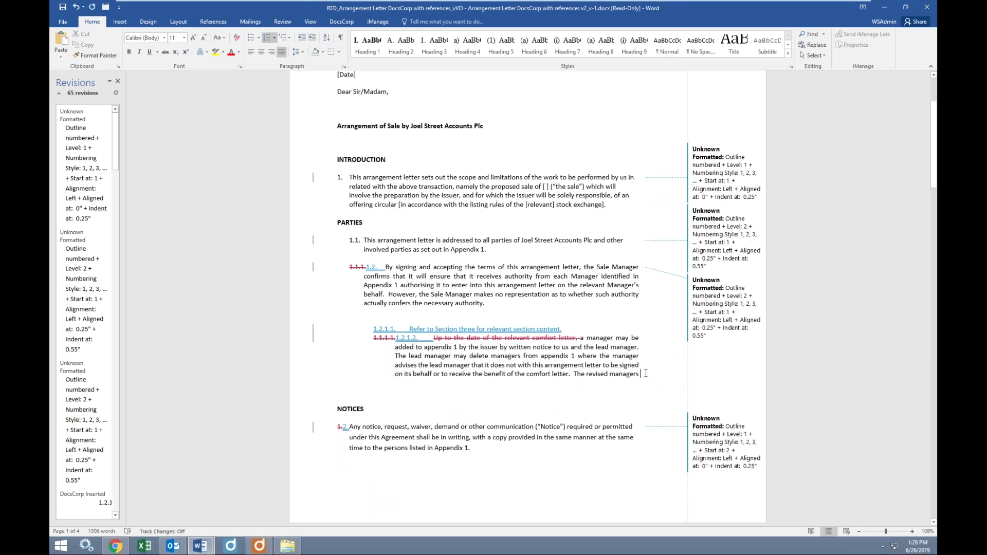
key(Return)
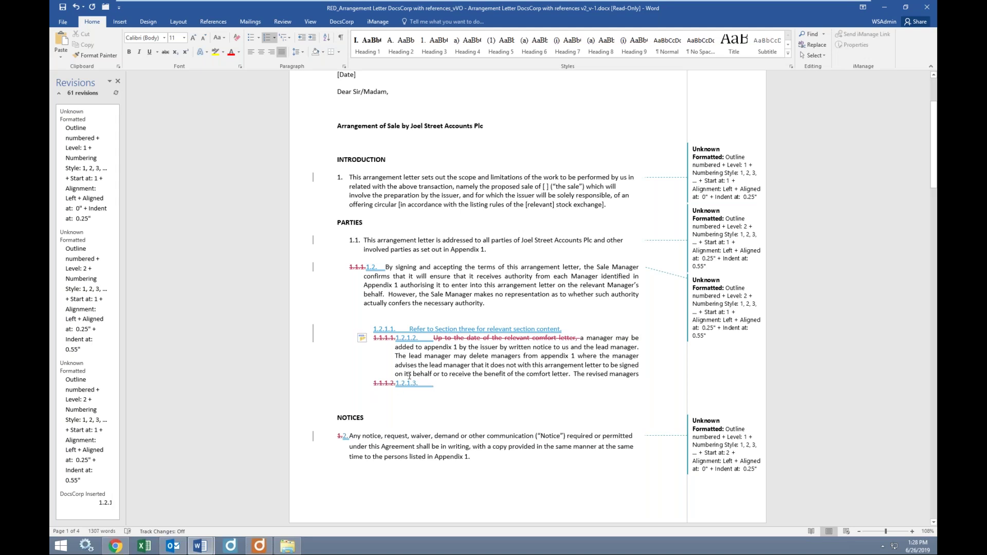
scroll(411, 373, down, 2)
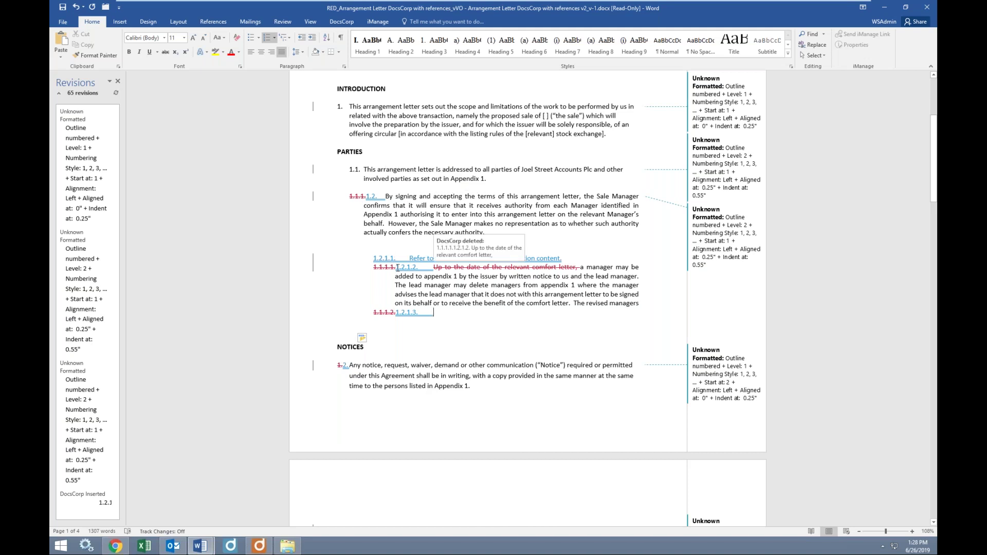
scroll(510, 344, down, 5)
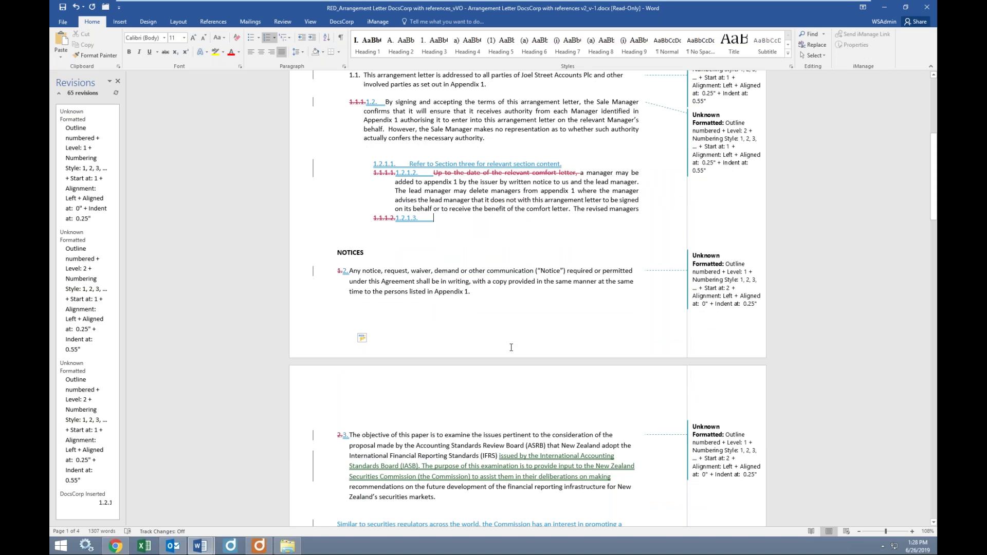
scroll(616, 342, down, 5)
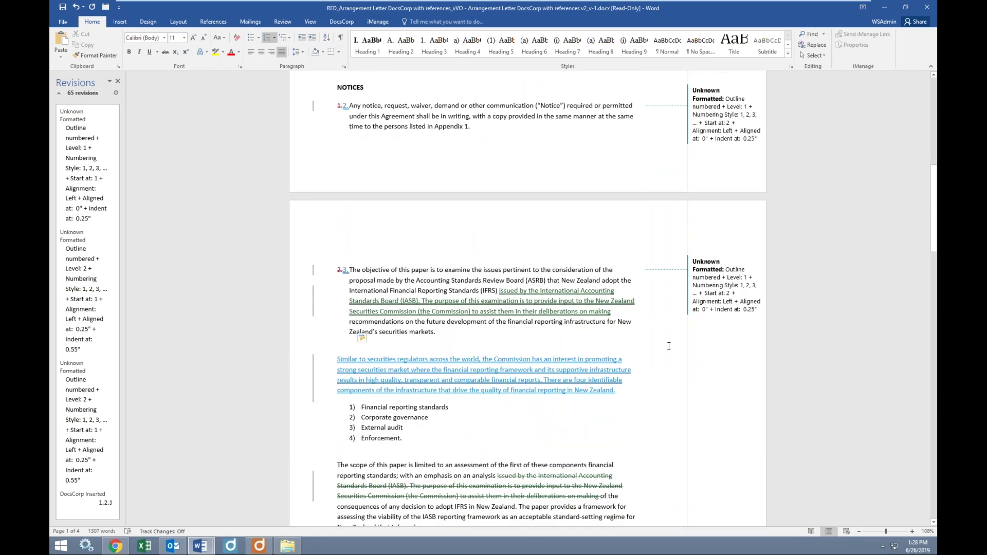
scroll(668, 348, down, 1)
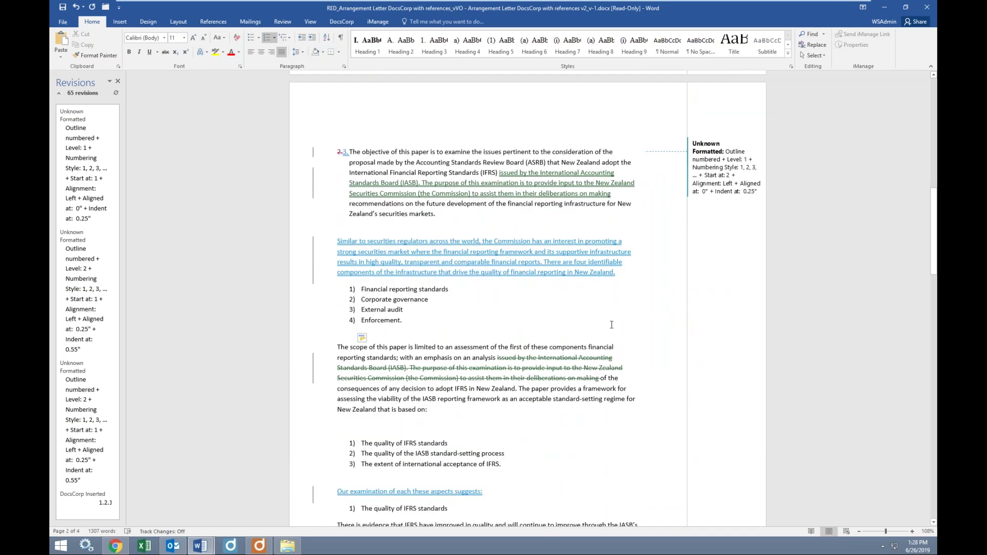
Step: Follow the IASB passage's move to its original location and back again
right_click(523, 189)
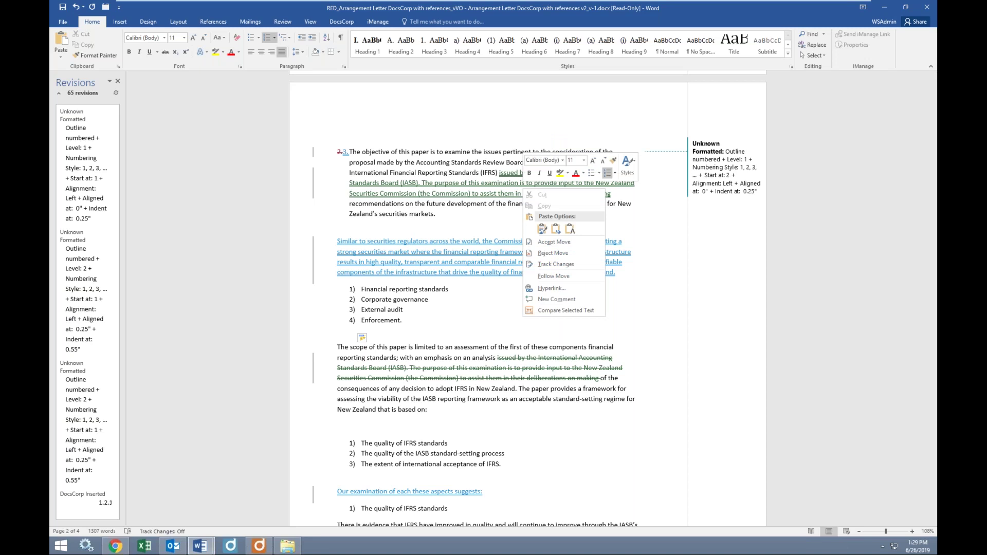
click(544, 277)
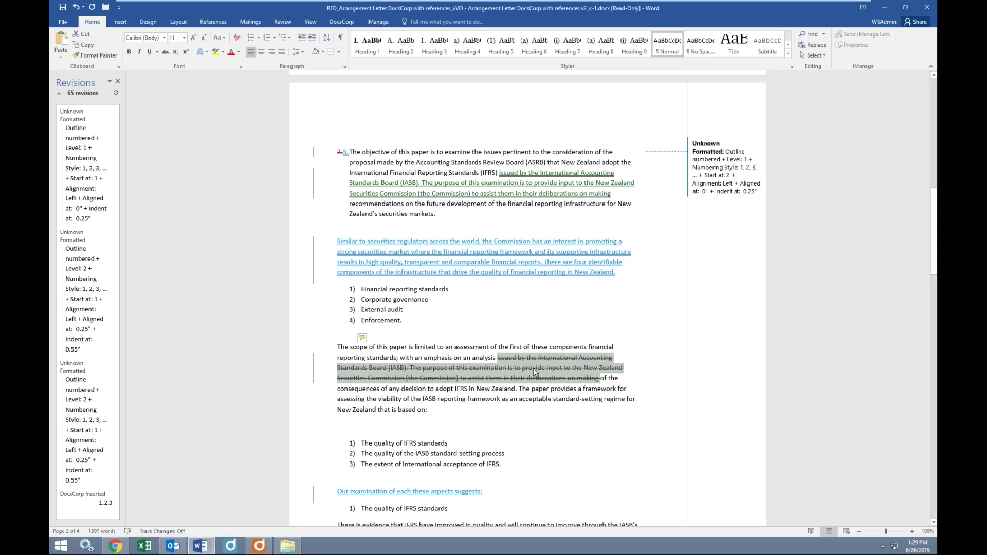
mouse_move(535, 371)
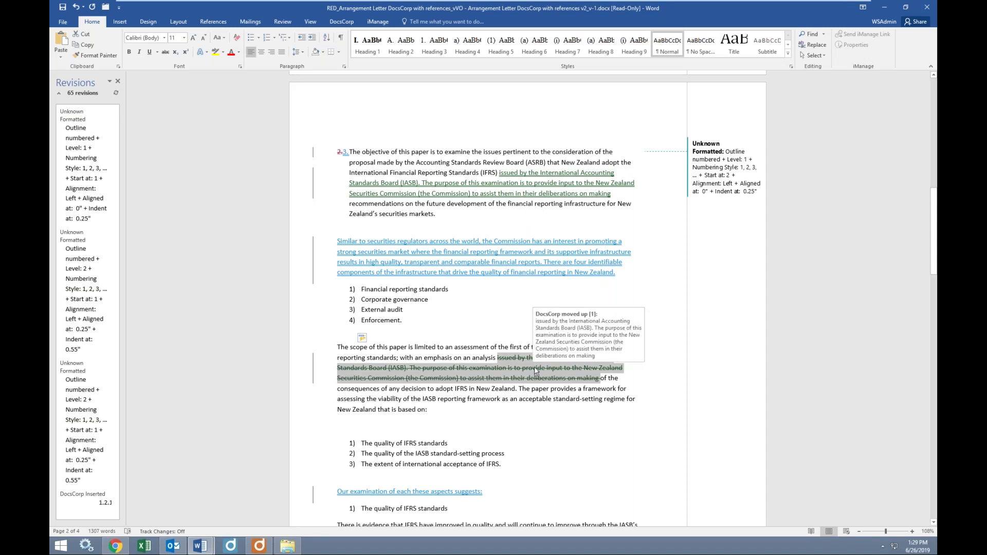
right_click(534, 369)
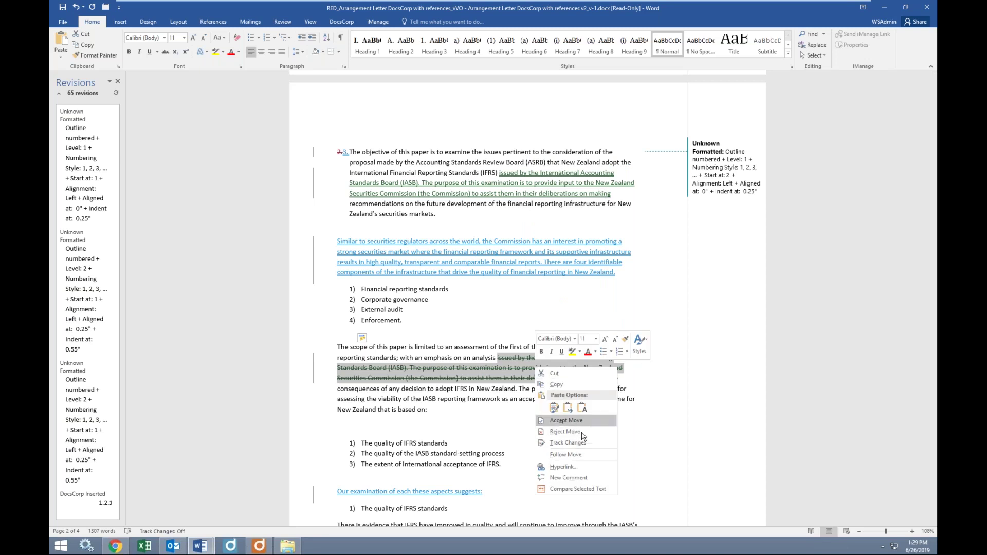
click(583, 456)
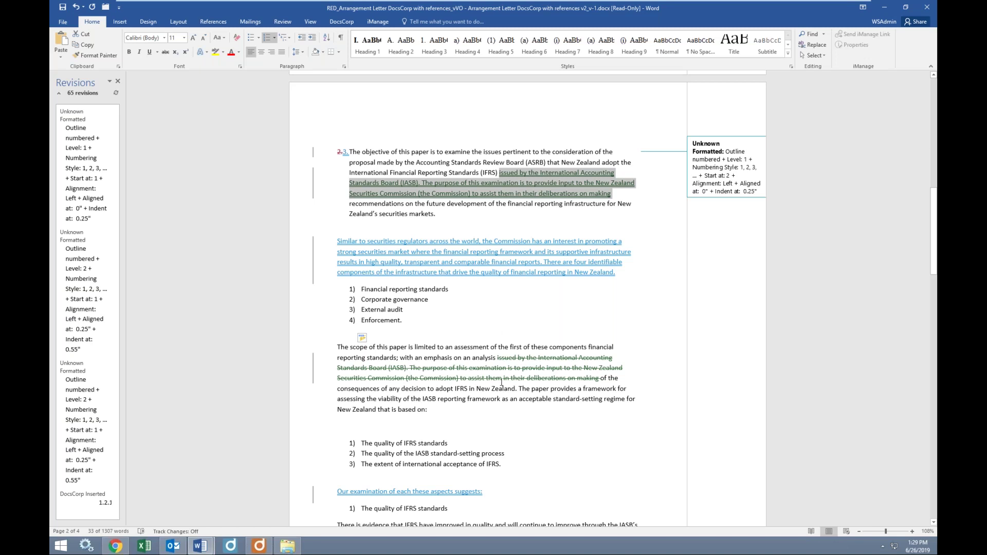
Step: Accept the IASB passage move so its struck-through copy is removed
mouse_move(501, 382)
right_click(525, 196)
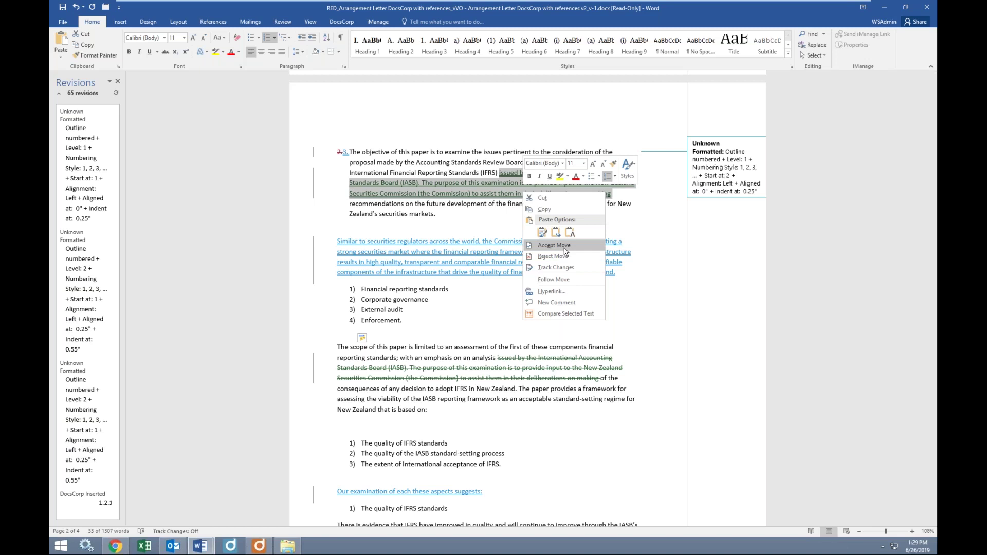
click(554, 246)
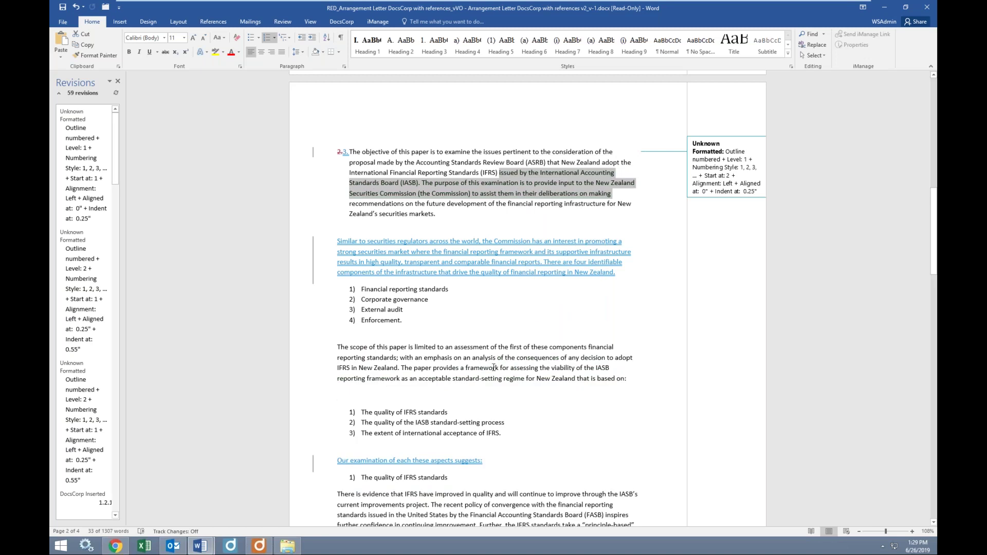
scroll(548, 367, down, 7)
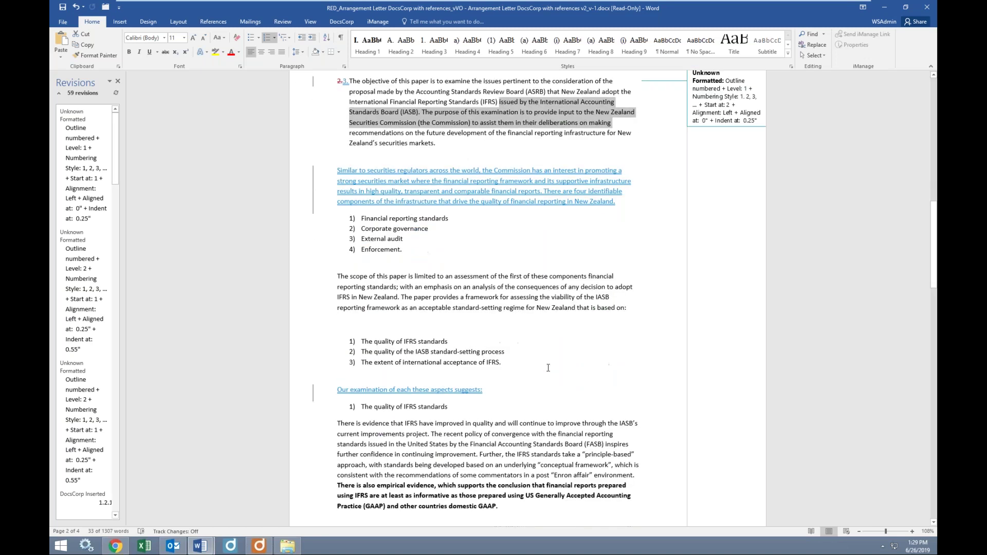
scroll(548, 369, down, 5)
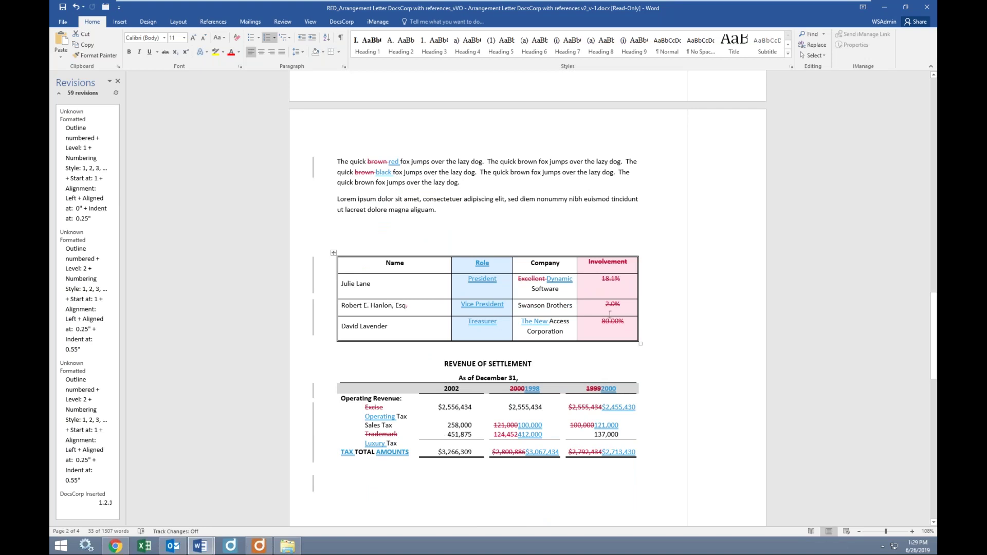
Step: Accept the deleted Involvement column and its 18.1%, 2.0% and 80.00% values
right_click(616, 268)
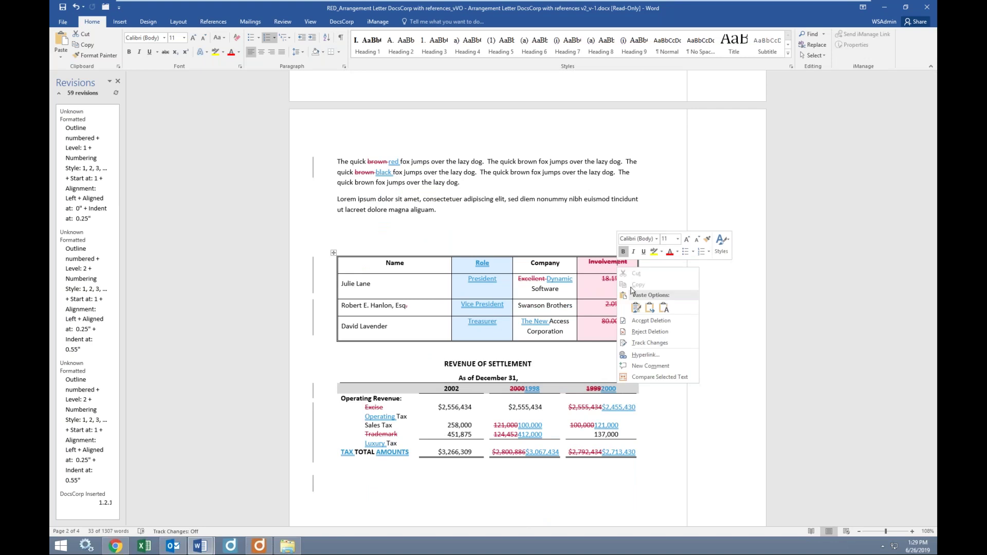
click(648, 322)
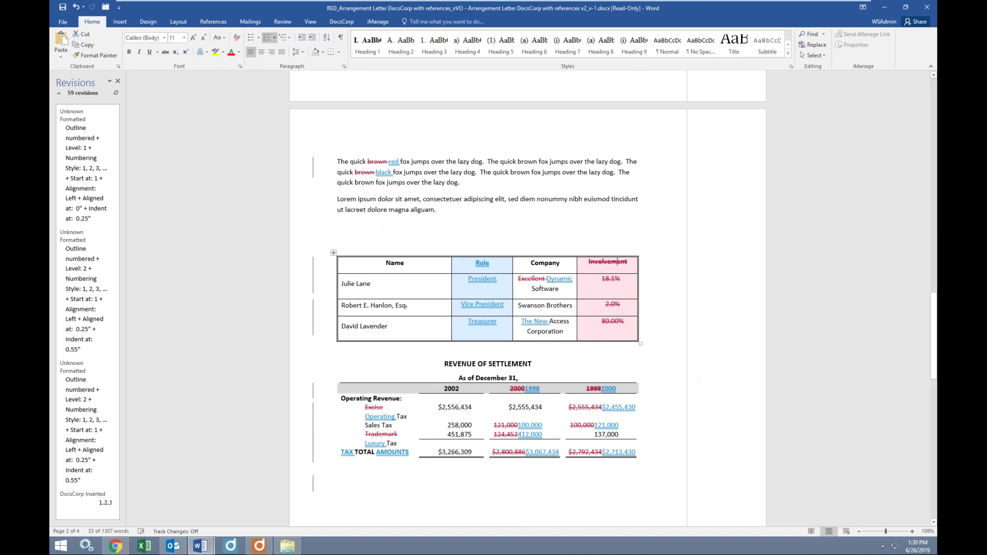
right_click(611, 287)
click(644, 341)
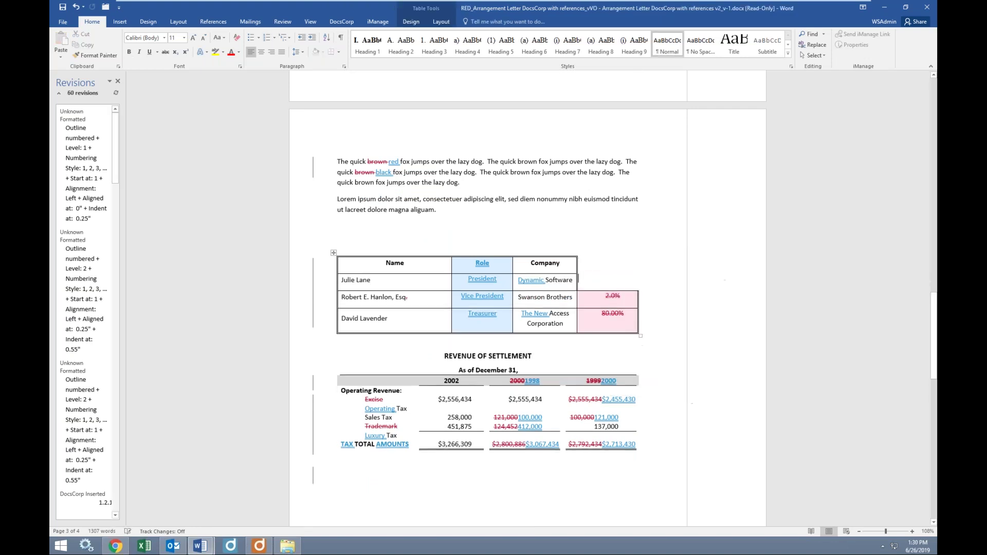
right_click(603, 298)
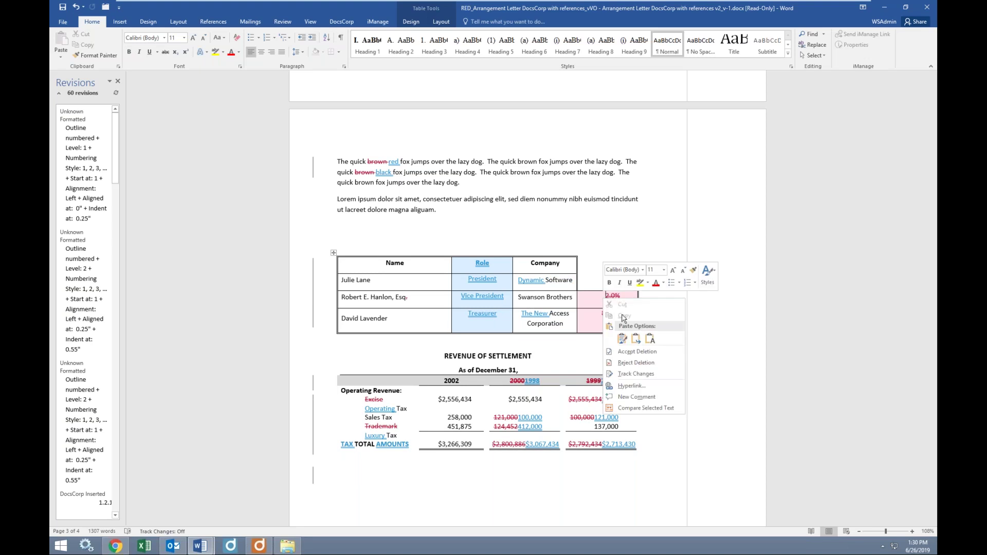
click(636, 352)
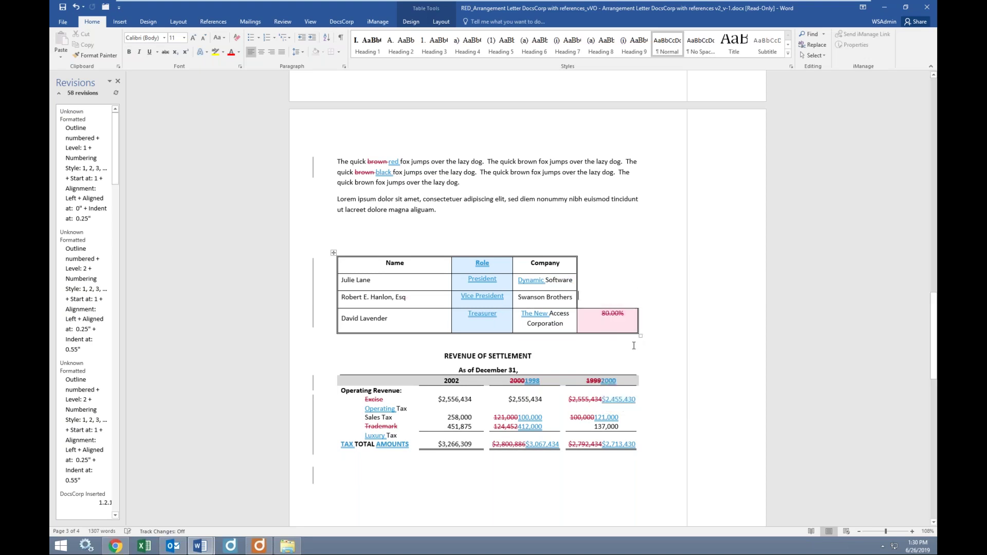
right_click(607, 318)
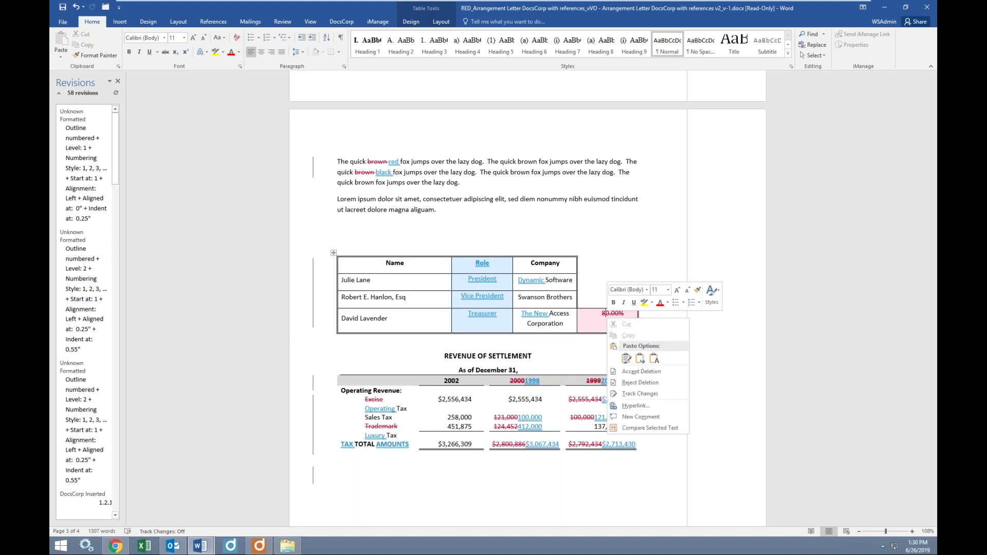
click(642, 373)
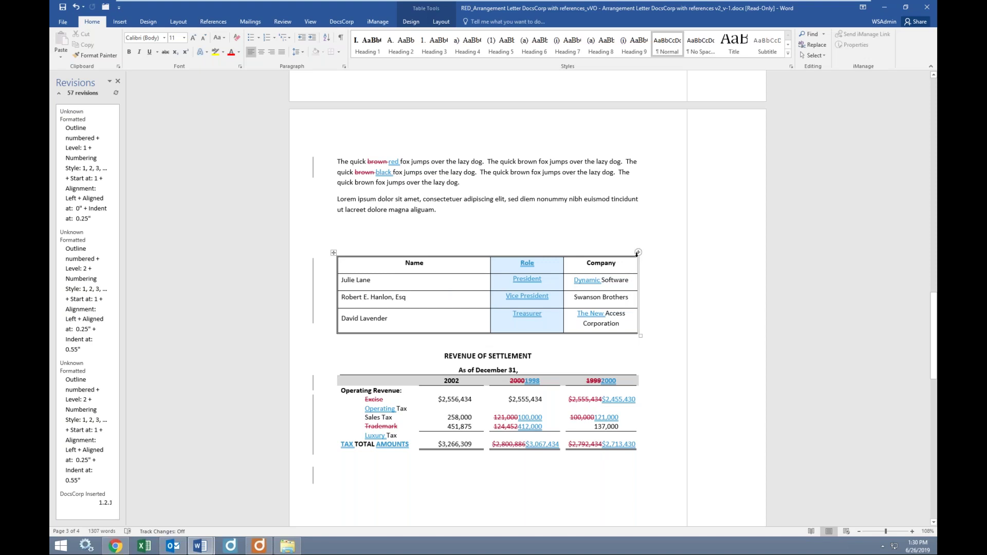
Step: Insert a blank table column to the left of Company
right_click(637, 257)
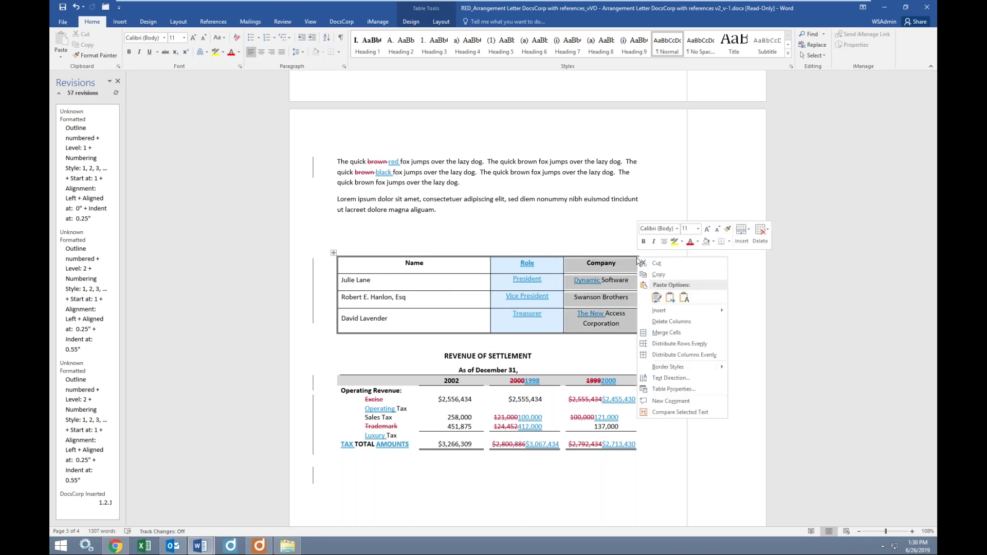
click(741, 241)
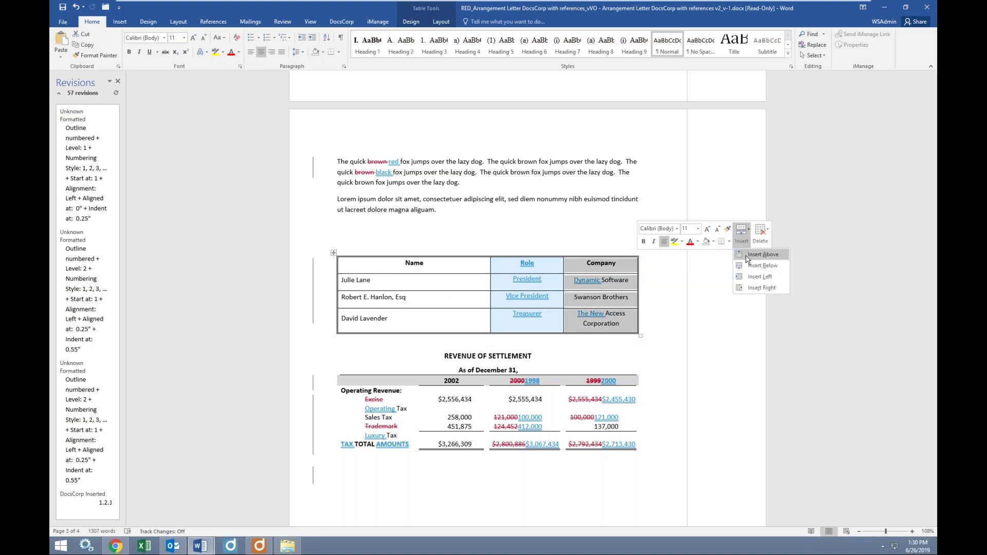
click(760, 276)
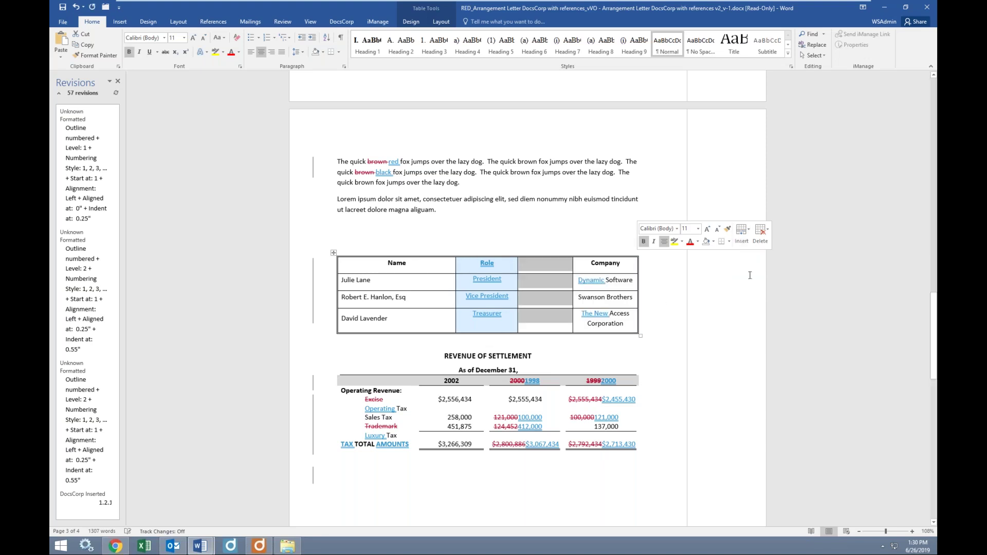
click(546, 257)
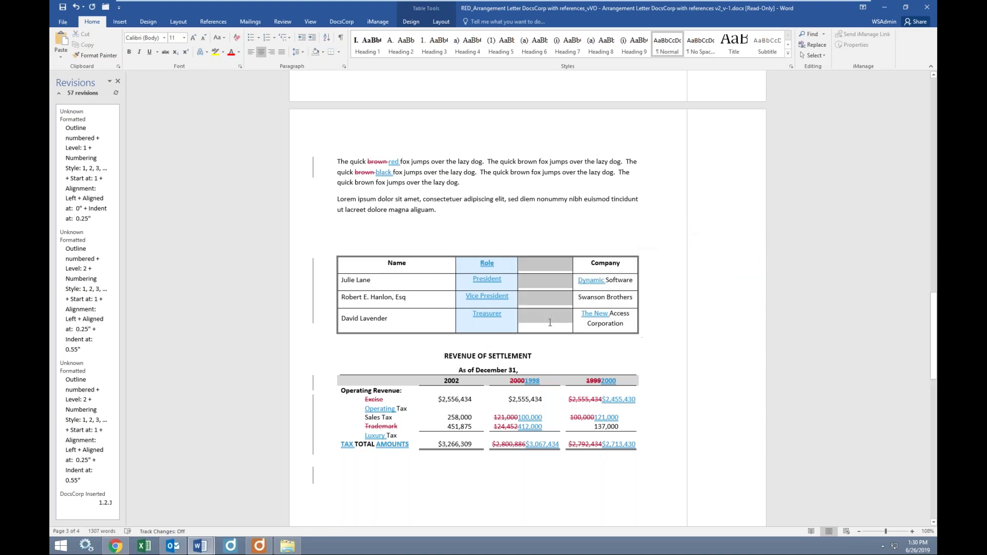
click(592, 359)
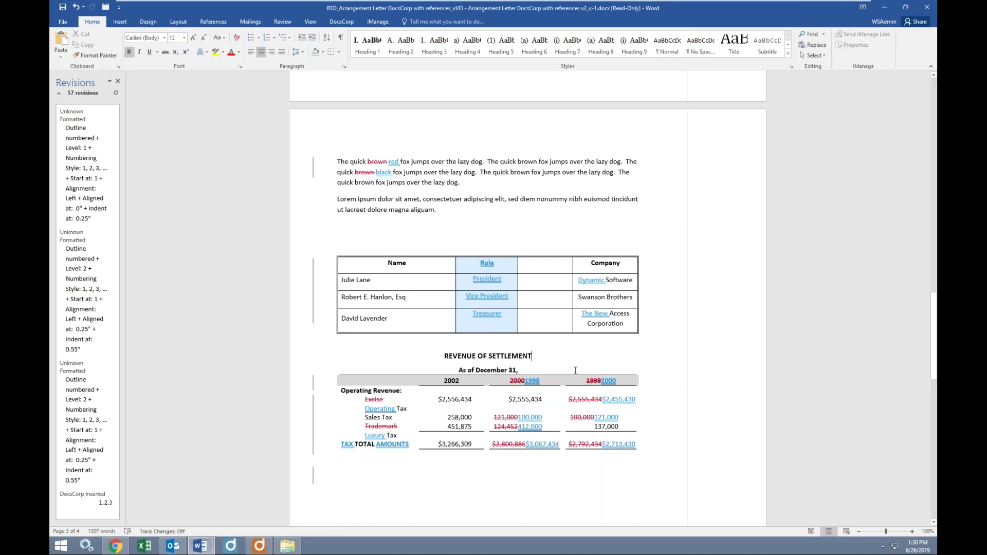
Step: Accept the deleted 3.1 reference at the end of clause 1 and add a closing period
scroll(562, 382, down, 10)
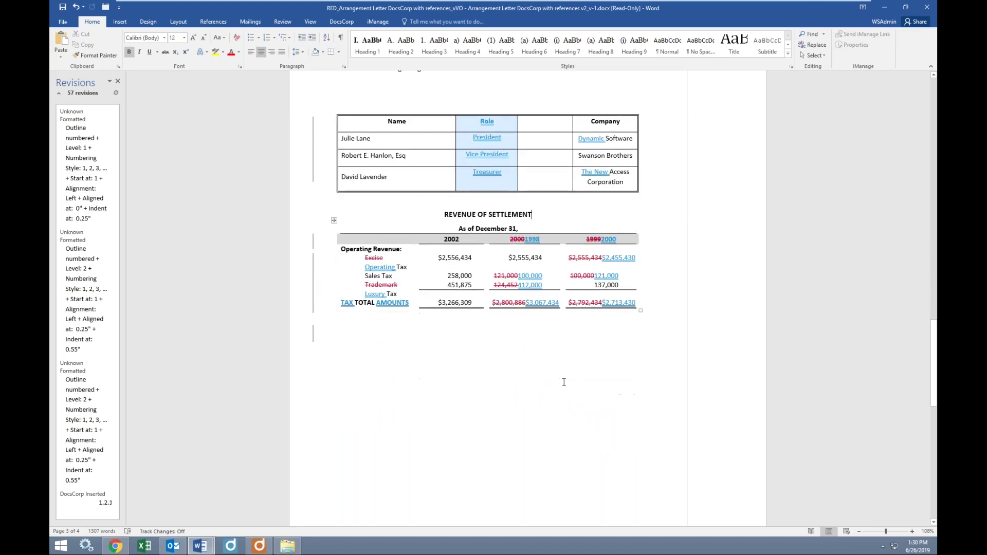
scroll(563, 383, down, 2)
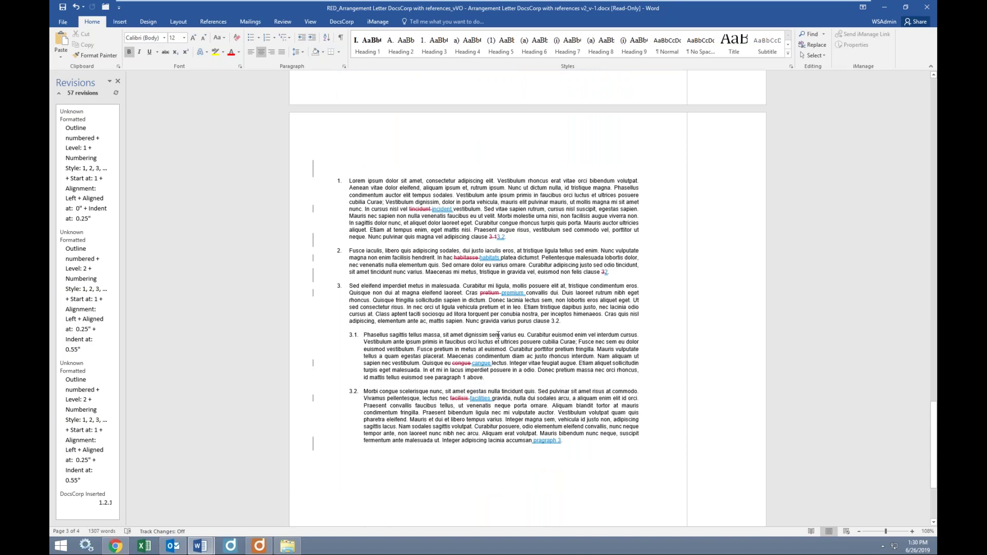
scroll(497, 335, down, 1)
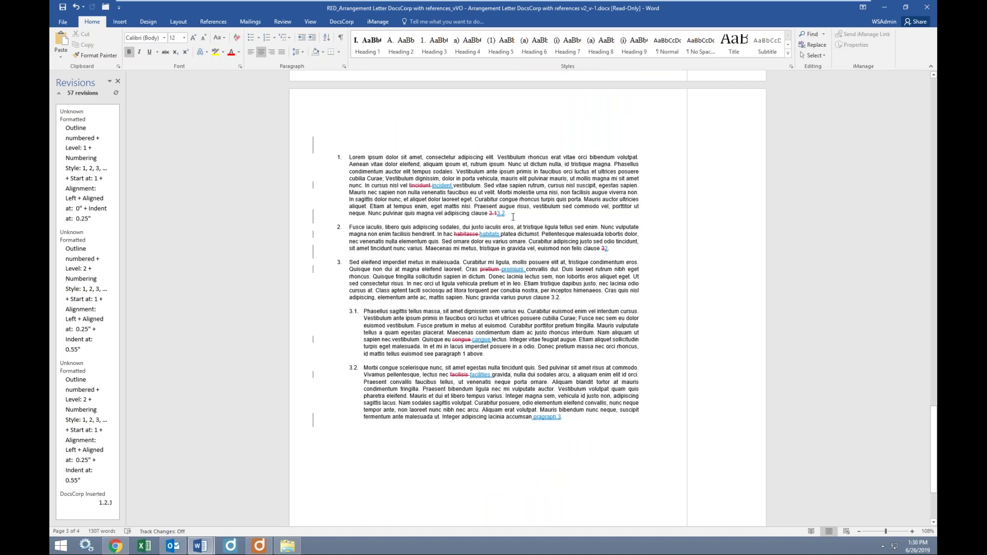
click(513, 216)
mouse_move(500, 214)
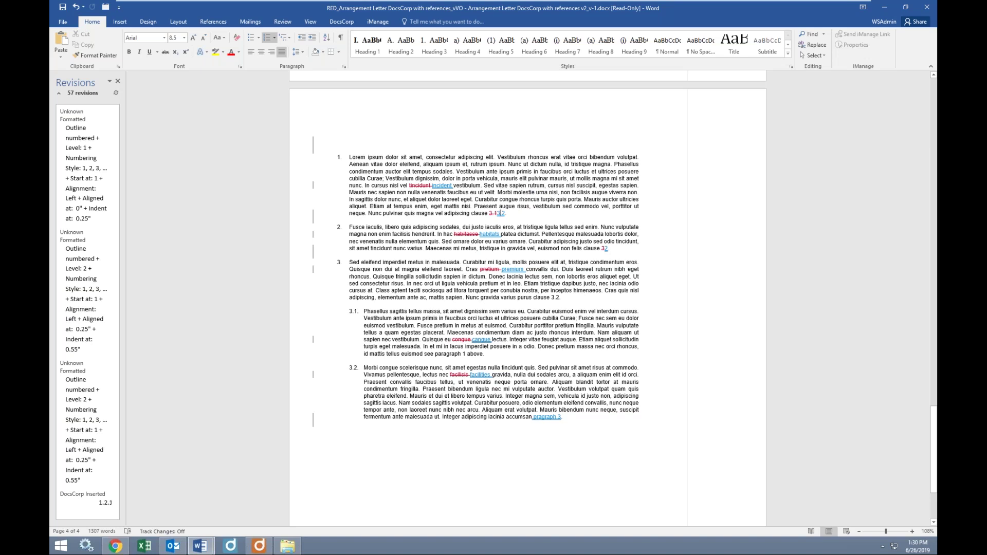
scroll(501, 214, down, 5)
click(363, 235)
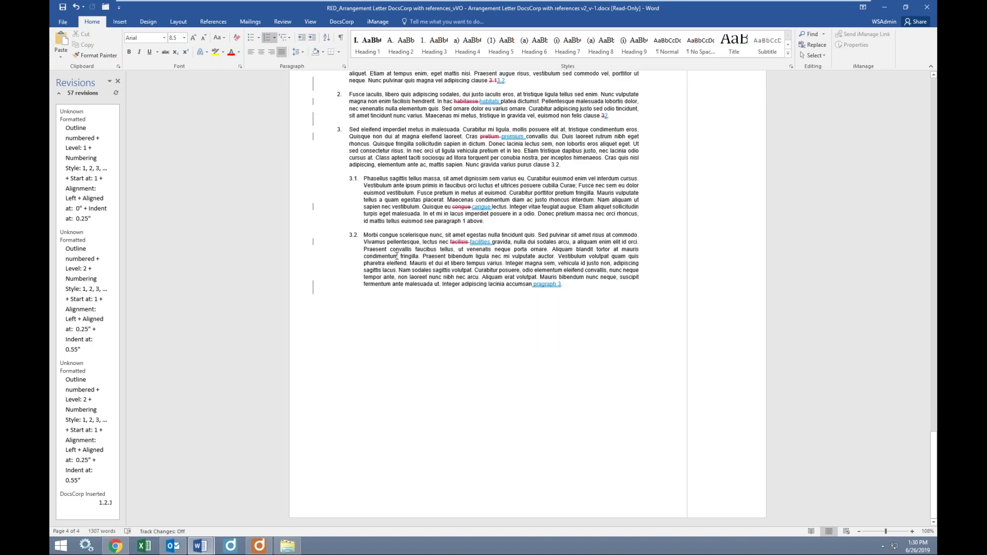
scroll(396, 256, up, 4)
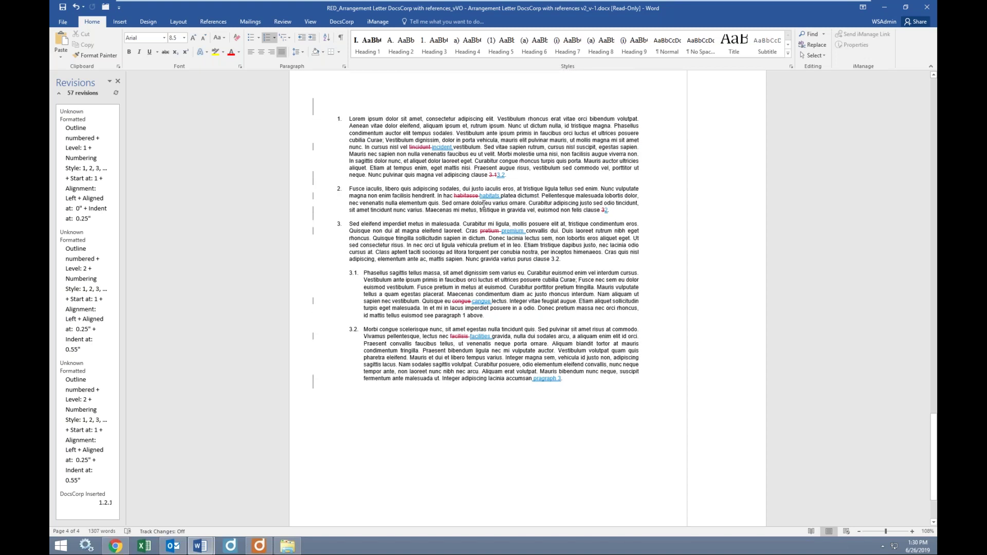
right_click(493, 175)
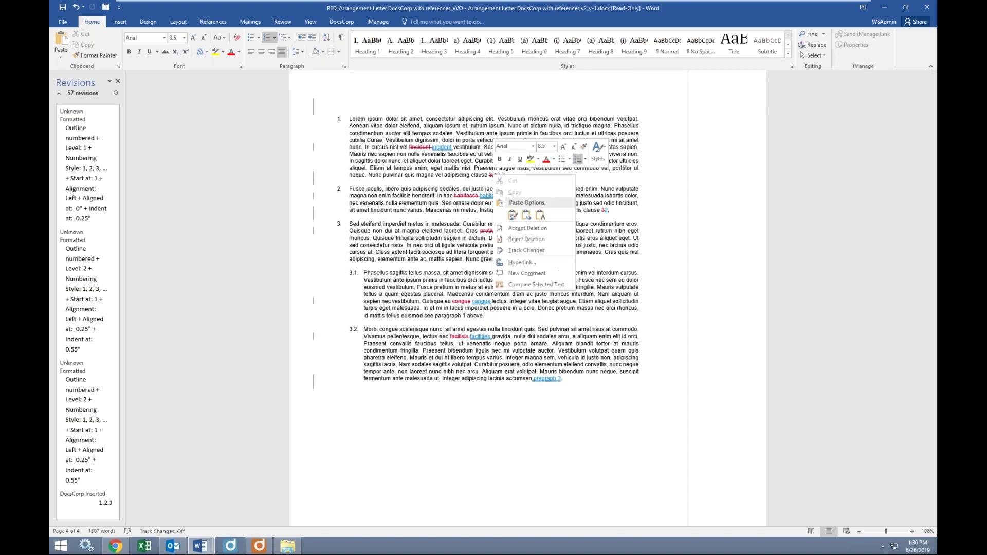
click(518, 228)
text(.13.2.)
Step: Return to the top of the redline and show the DocsCorp ribbon commands
scroll(363, 235, down, 4)
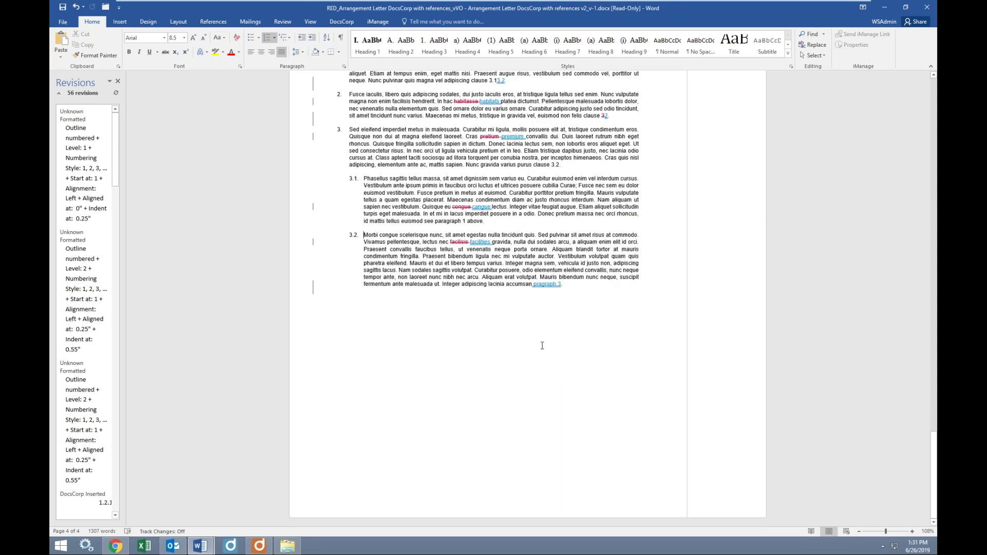
scroll(542, 353, up, 18)
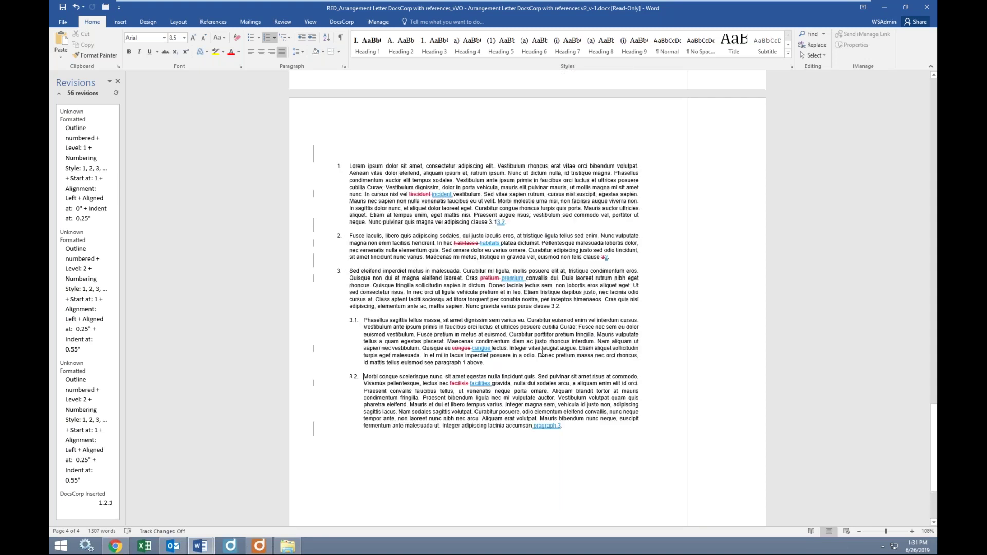
scroll(541, 353, up, 18)
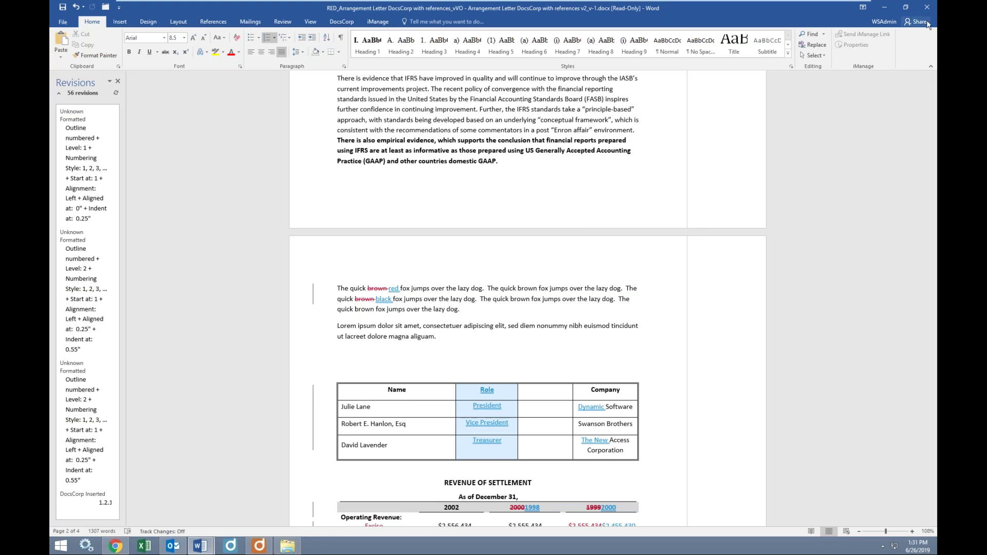
scroll(618, 326, up, 7)
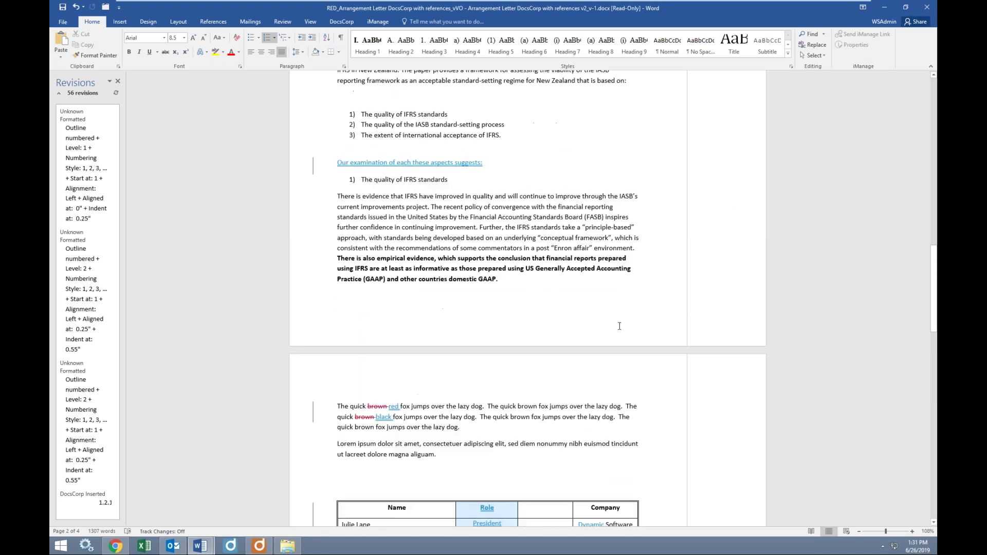
scroll(620, 326, up, 15)
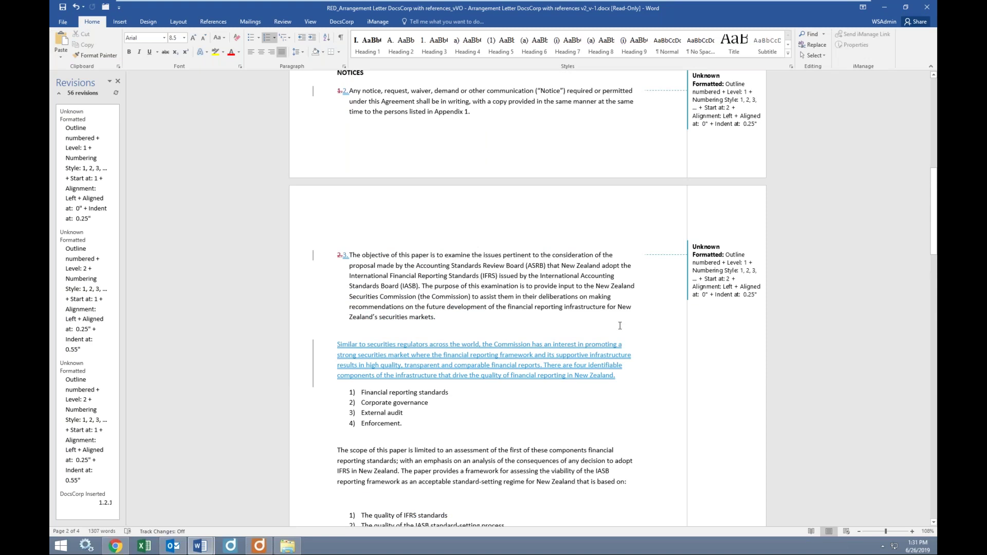
scroll(619, 325, up, 5)
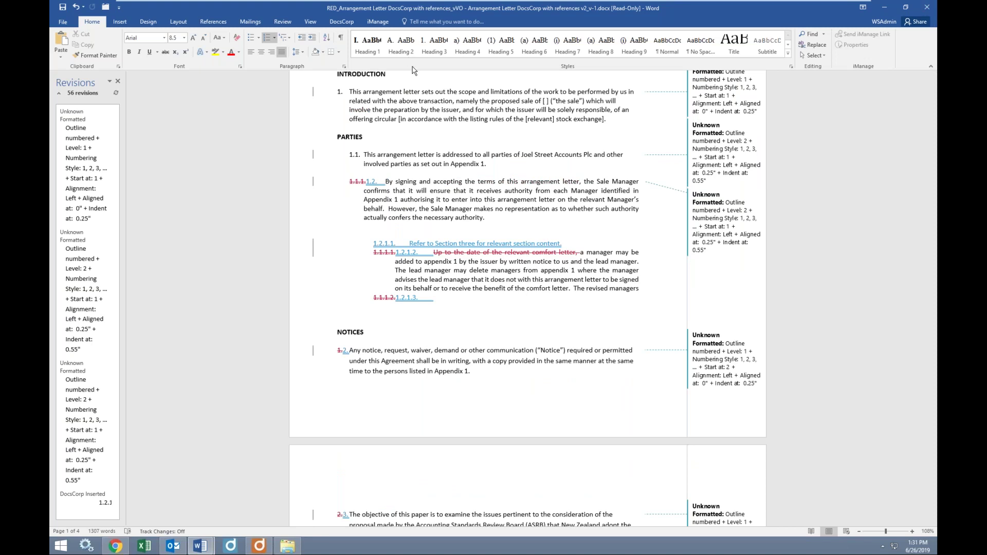
click(343, 22)
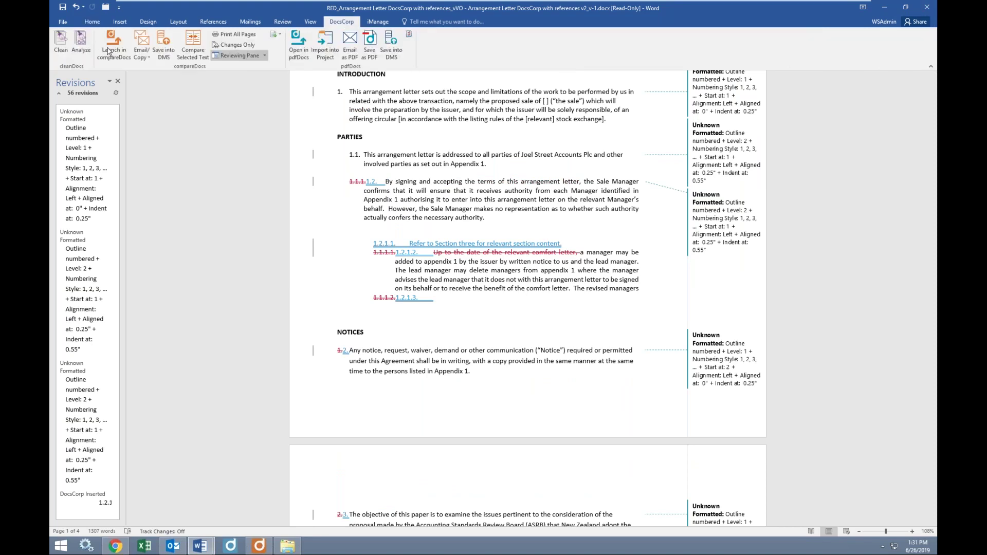
Step: Close the redline without saving and close the compareDocs comparison dialog
click(927, 7)
click(536, 310)
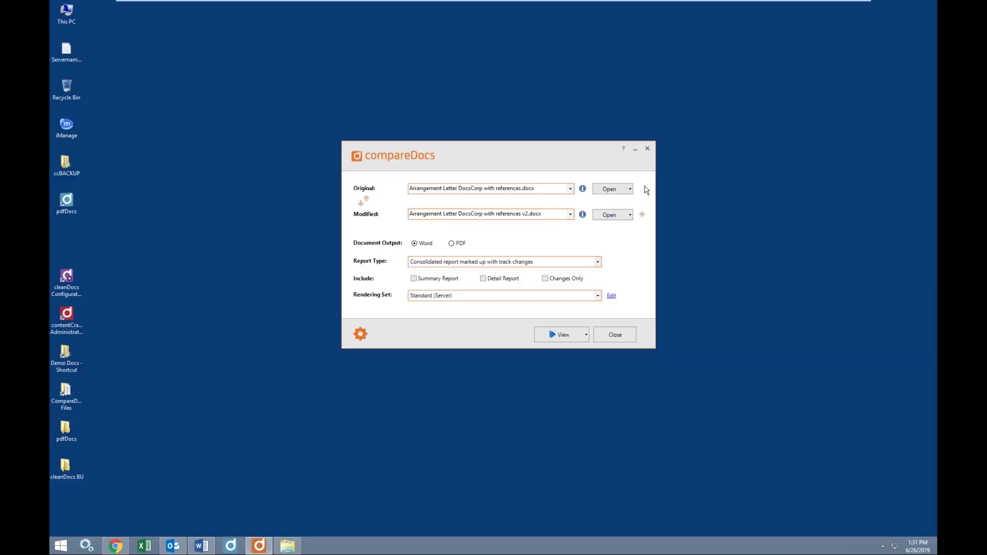
click(651, 150)
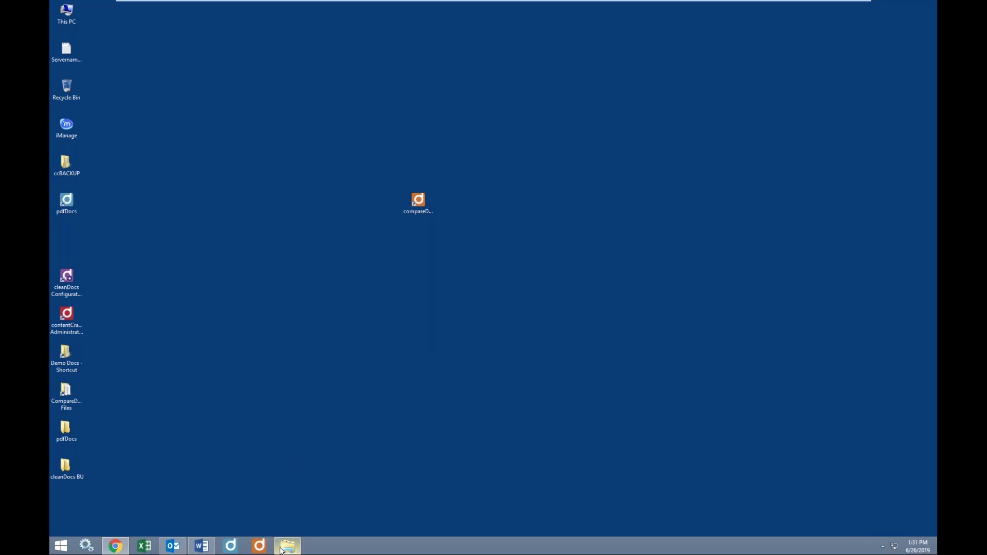
Step: Compare both Arrangement Letter DocsCorp with references files via the context menu, swap them, then close
mouse_move(287, 545)
click(288, 508)
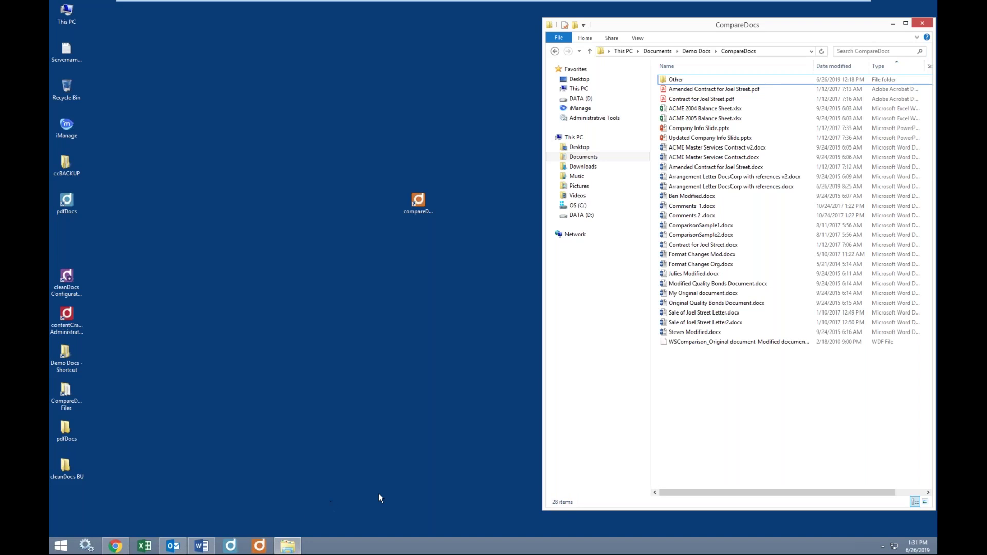
click(718, 186)
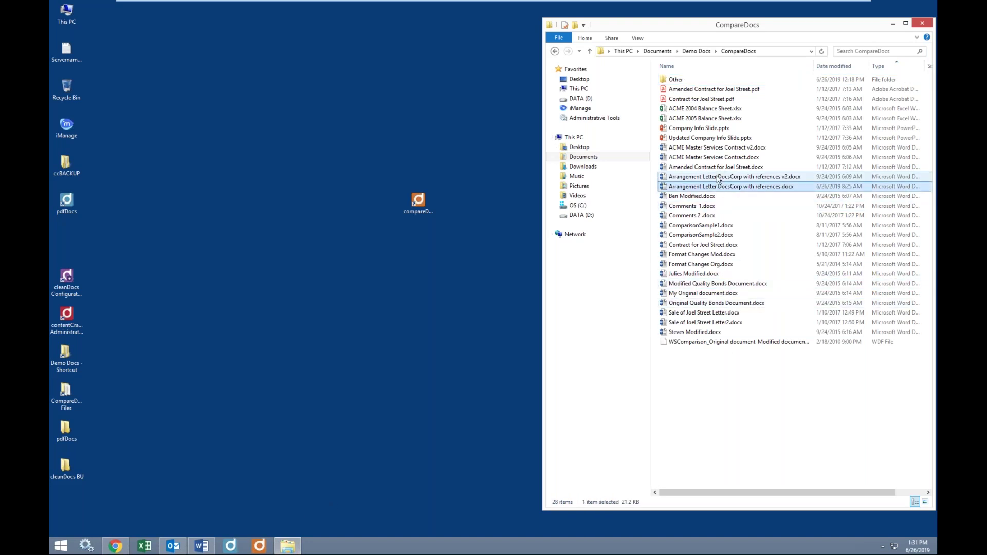
ctrl+click(719, 177)
right_click(719, 179)
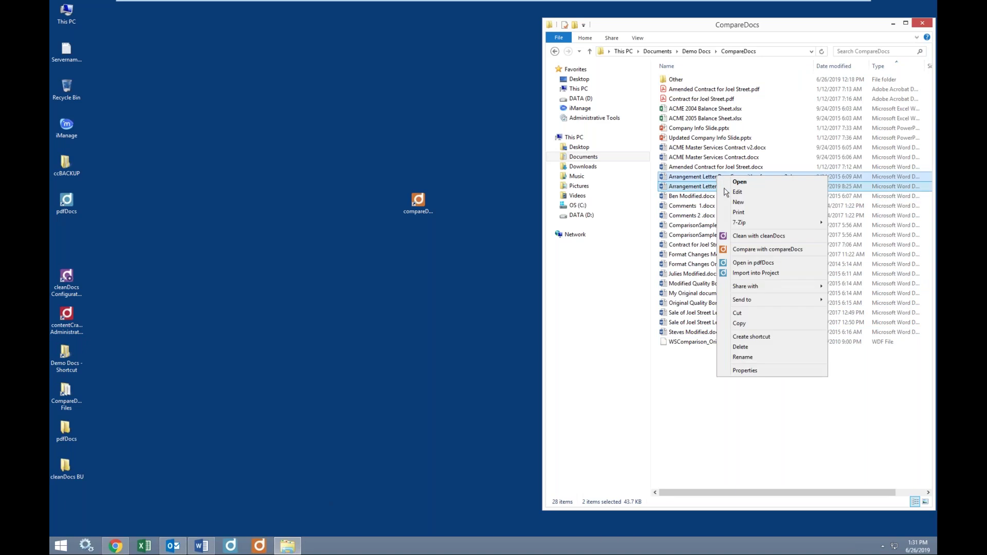
click(745, 249)
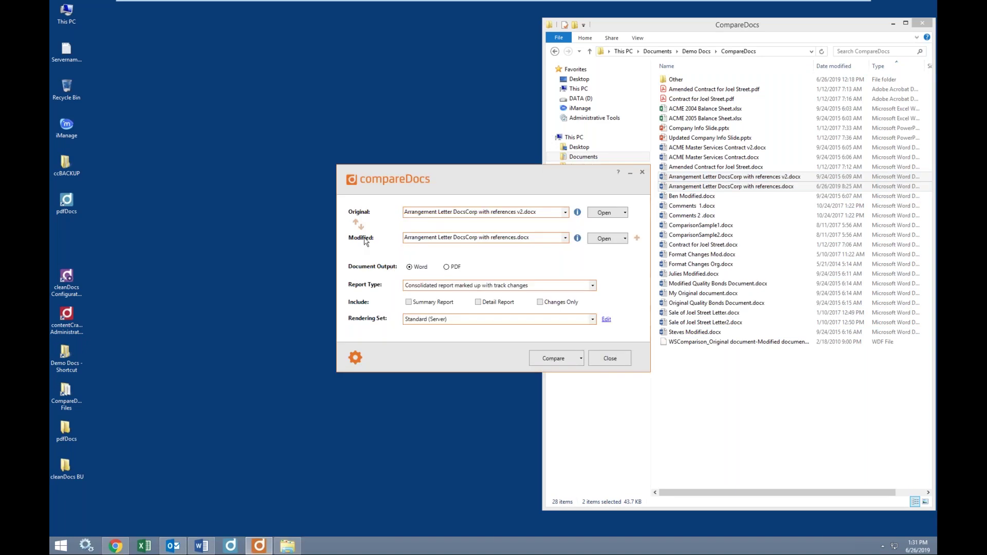
click(359, 225)
click(642, 172)
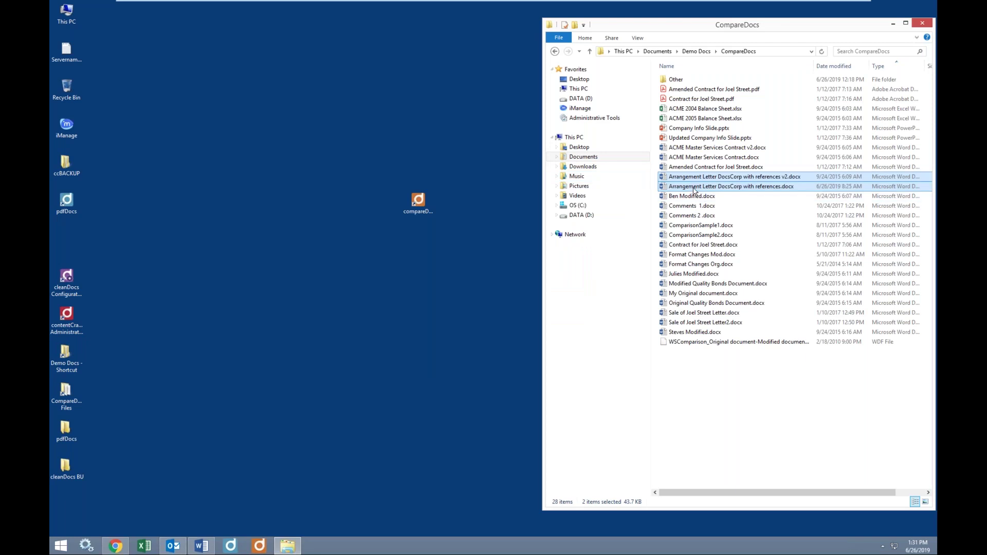
Step: Drag both files into a new compareDocs comparison, close it, and switch to Outlook
drag(700, 177, 415, 204)
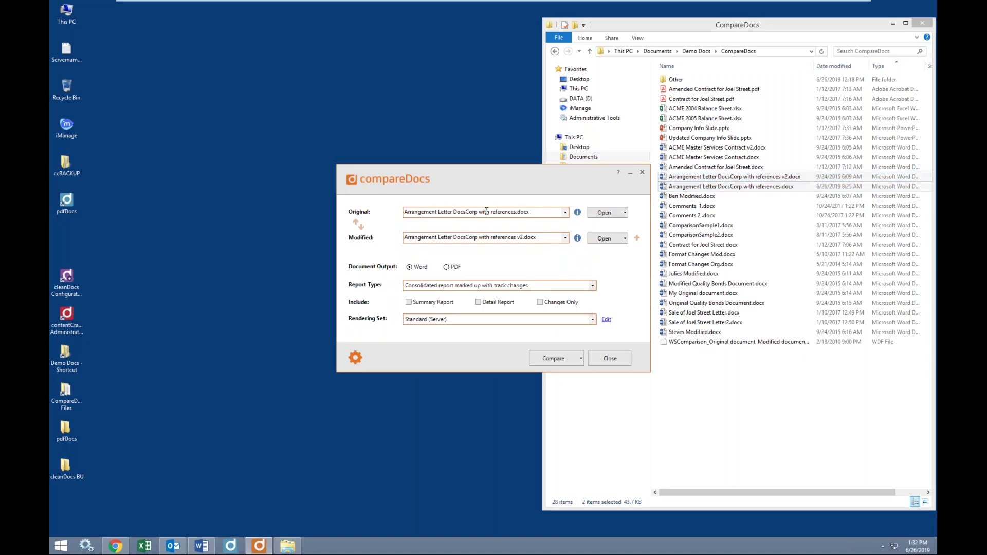
click(643, 174)
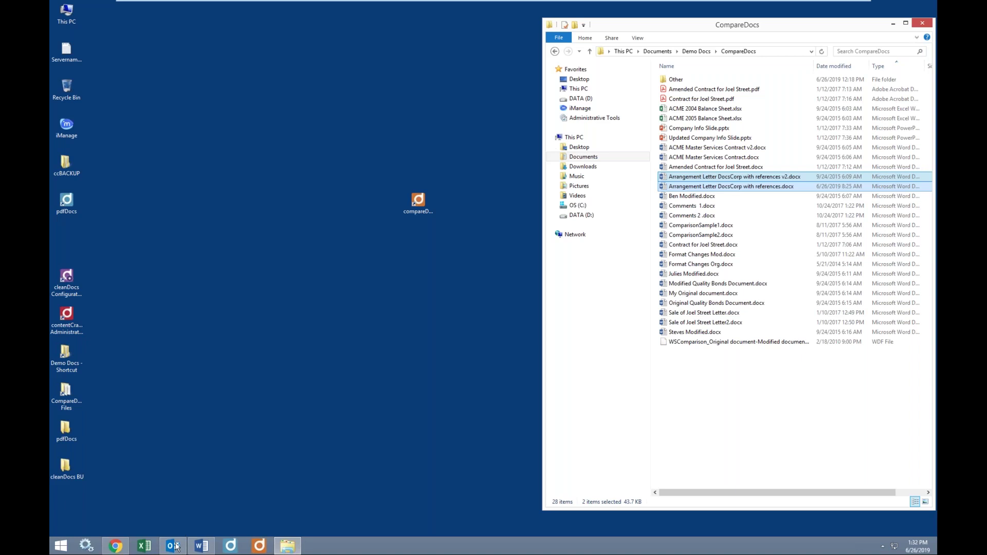
mouse_move(175, 546)
click(181, 488)
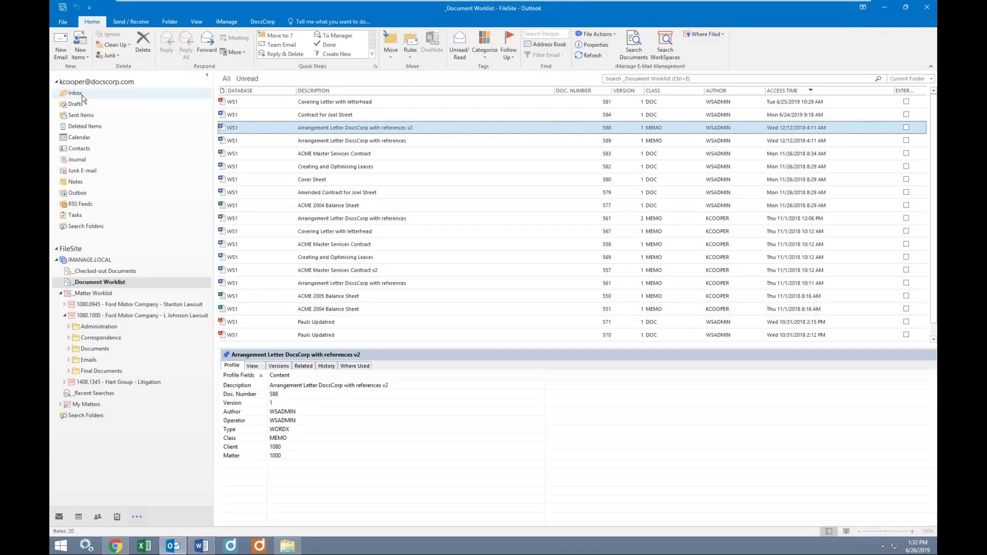
click(82, 95)
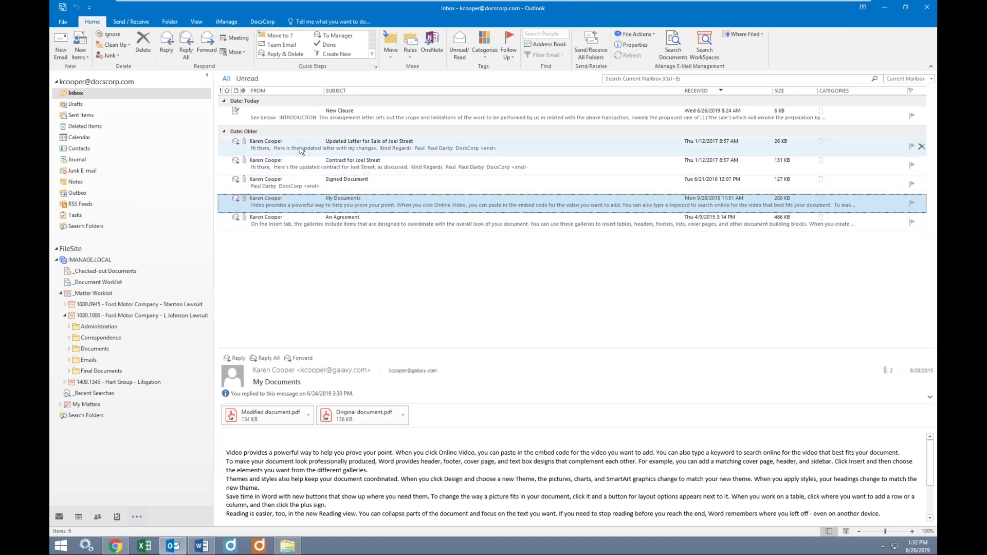
click(302, 170)
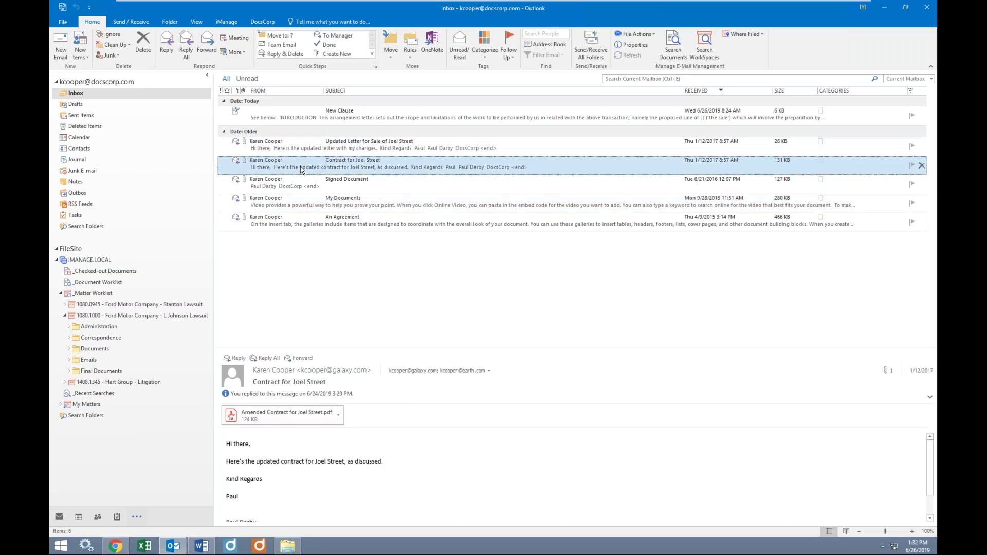
double_click(302, 170)
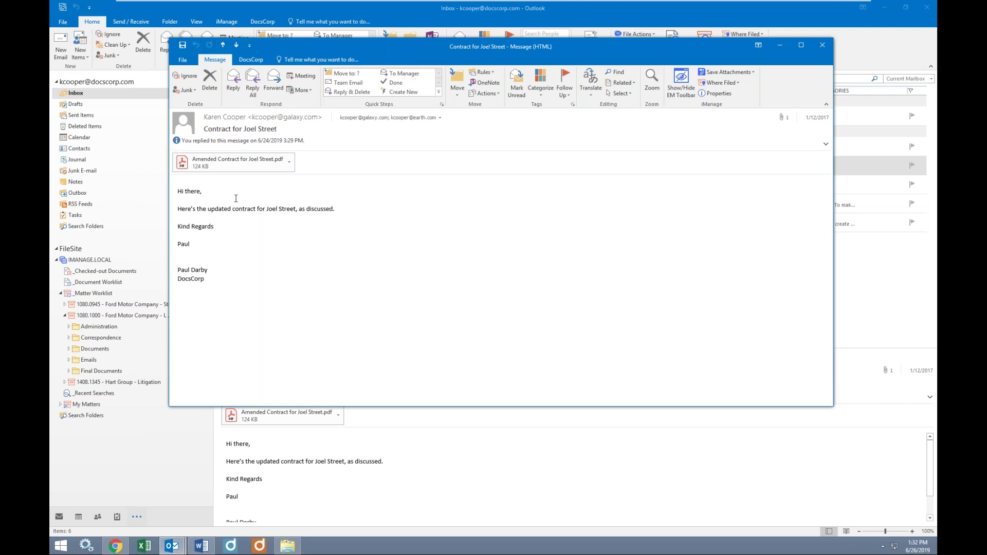
click(256, 64)
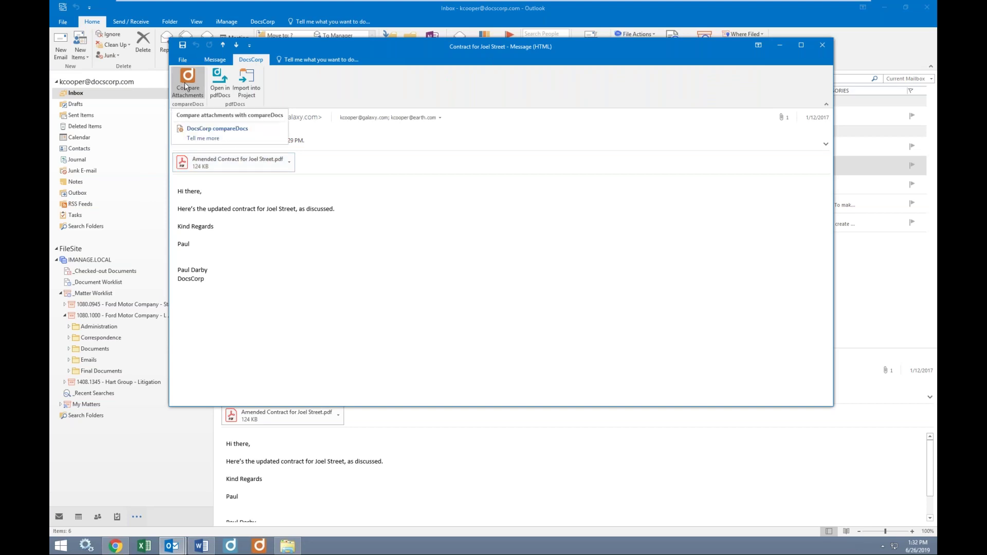
right_click(227, 169)
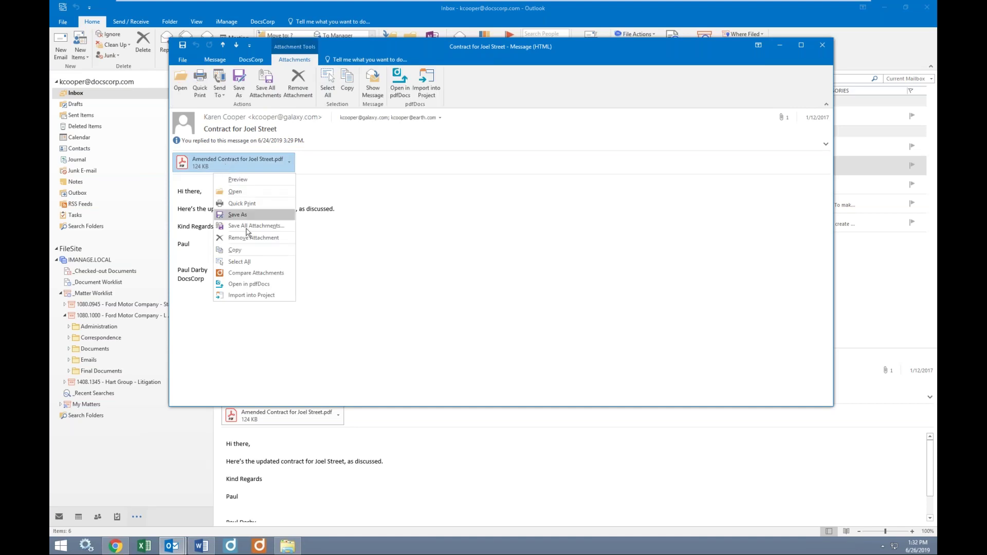
click(256, 273)
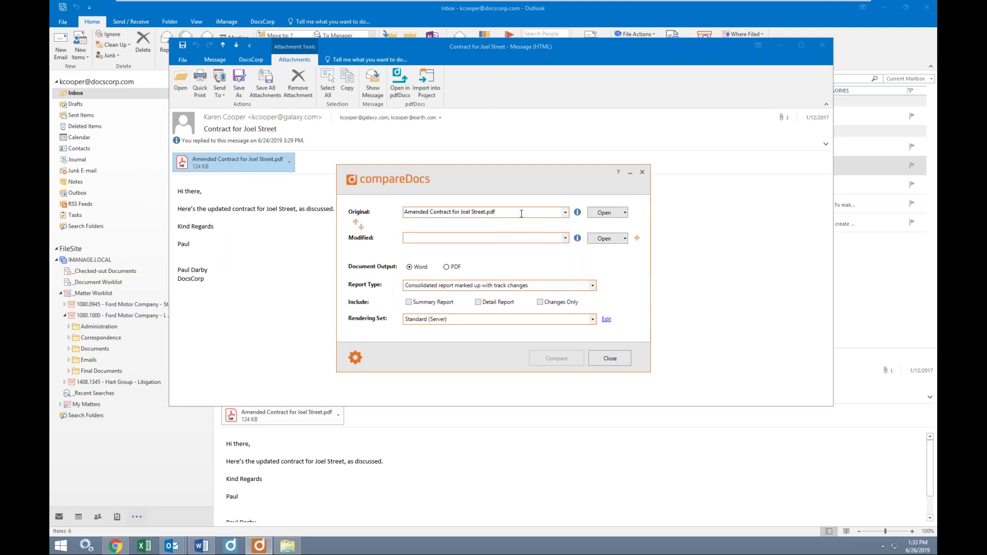
mouse_move(175, 547)
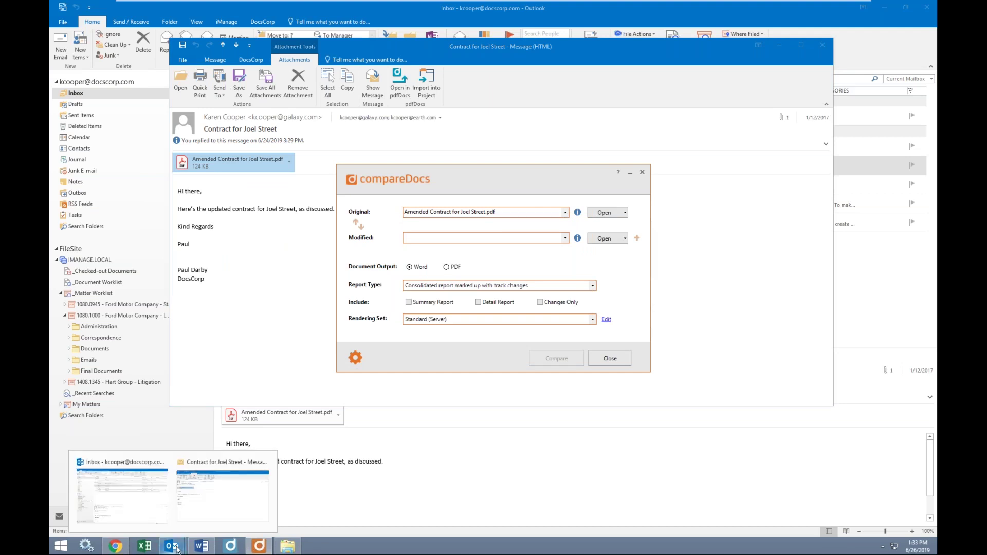
click(137, 504)
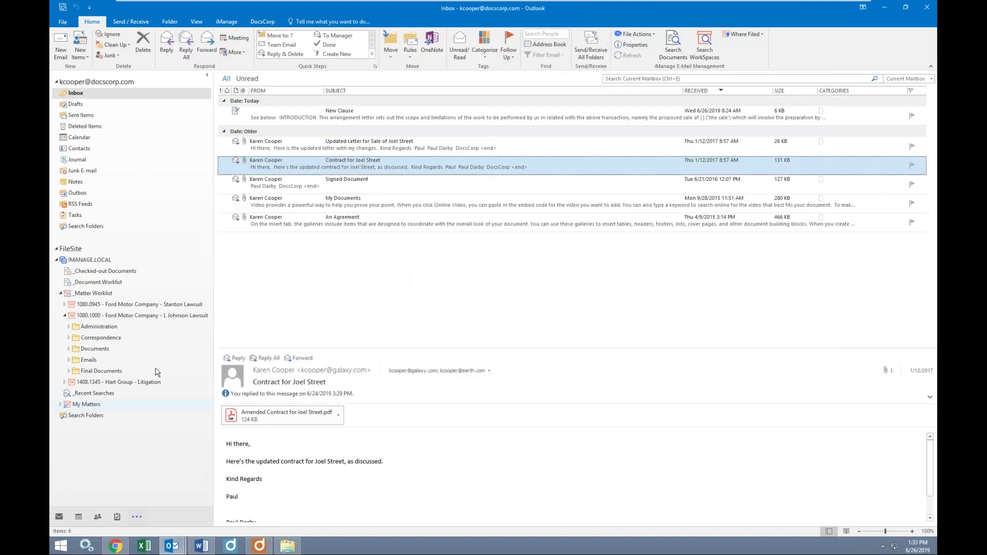
click(103, 285)
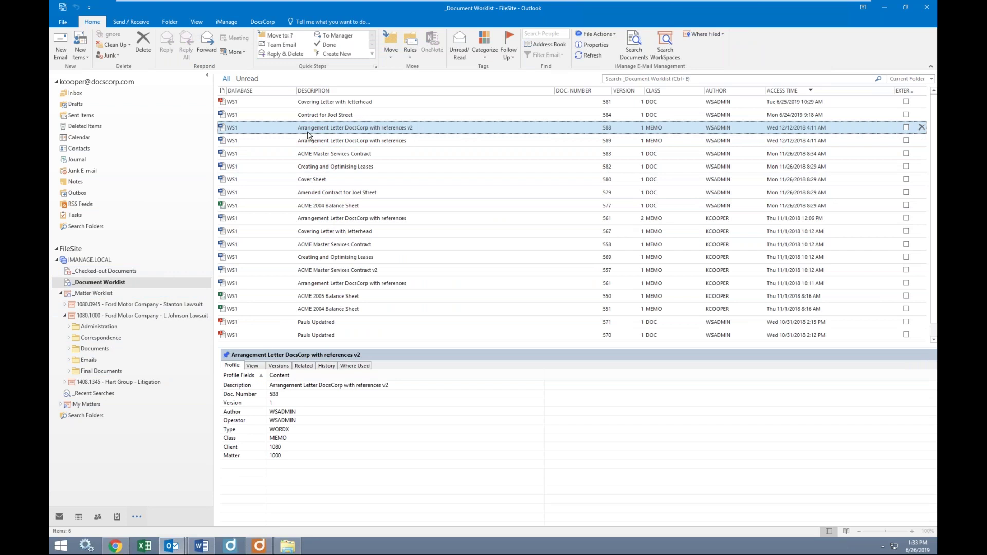
click(299, 118)
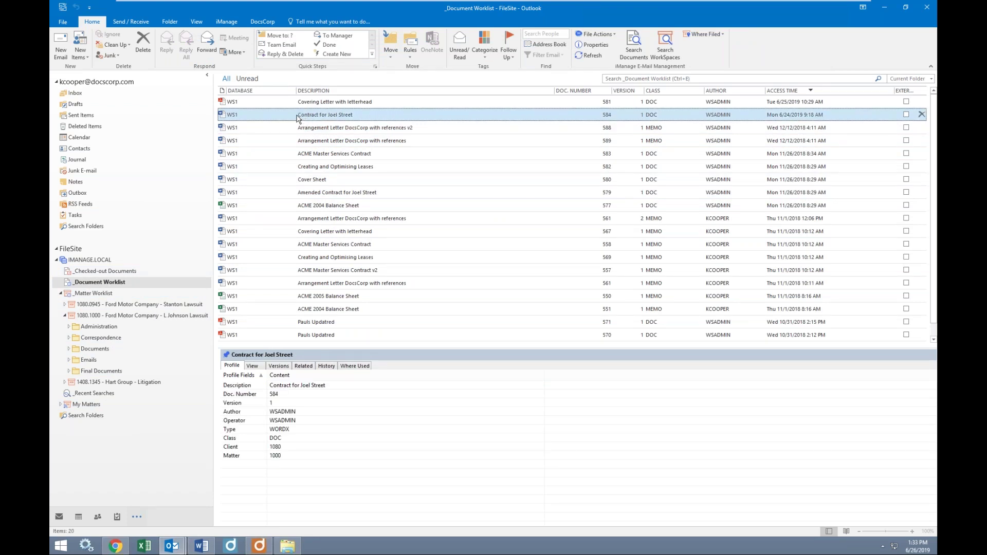
Step: Add document 584 to the comparison, swap original and modified, and view as a new document
right_click(298, 117)
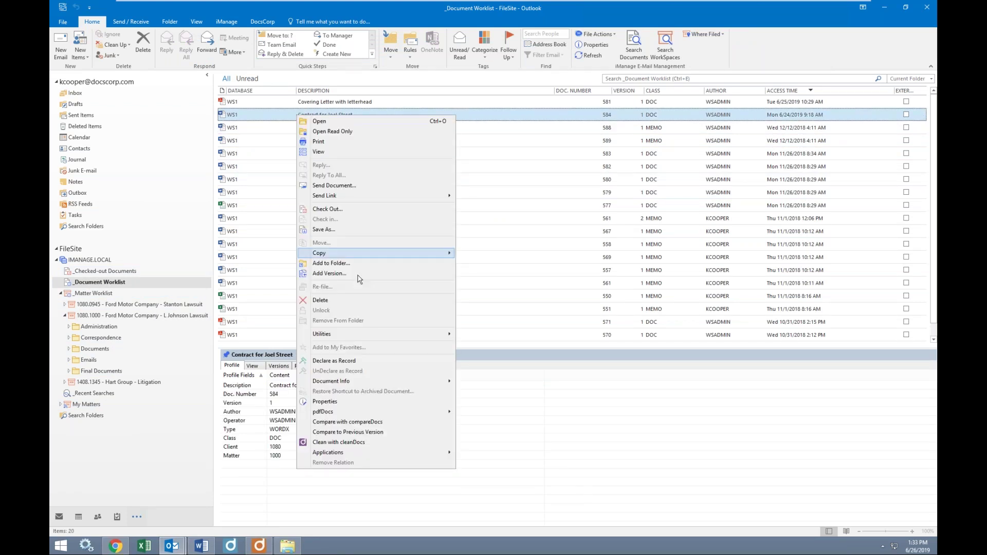
click(382, 425)
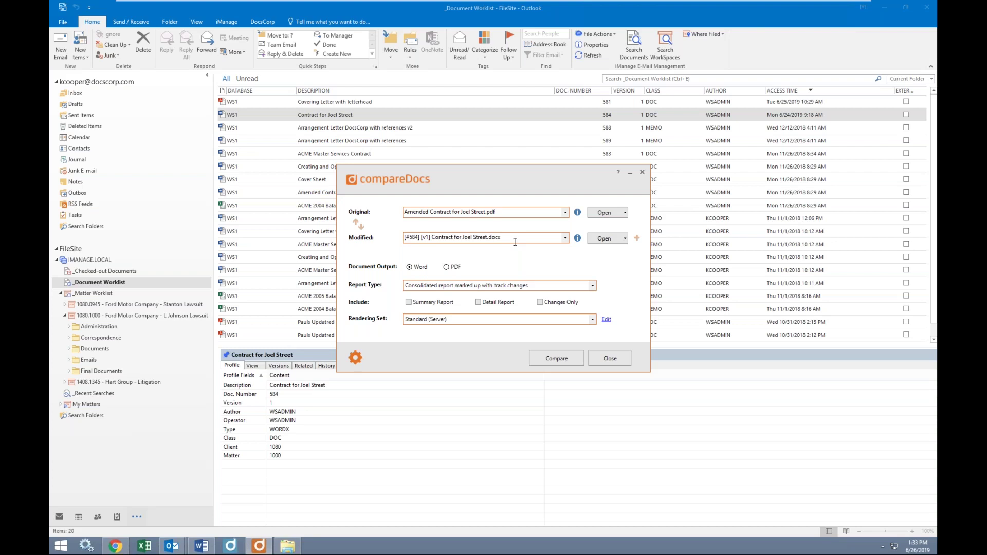
click(358, 224)
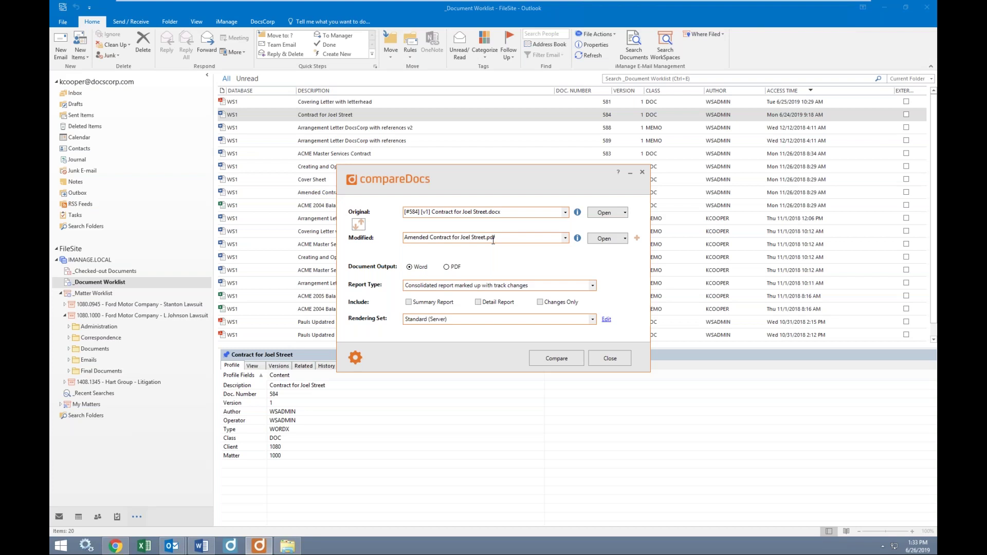
click(559, 362)
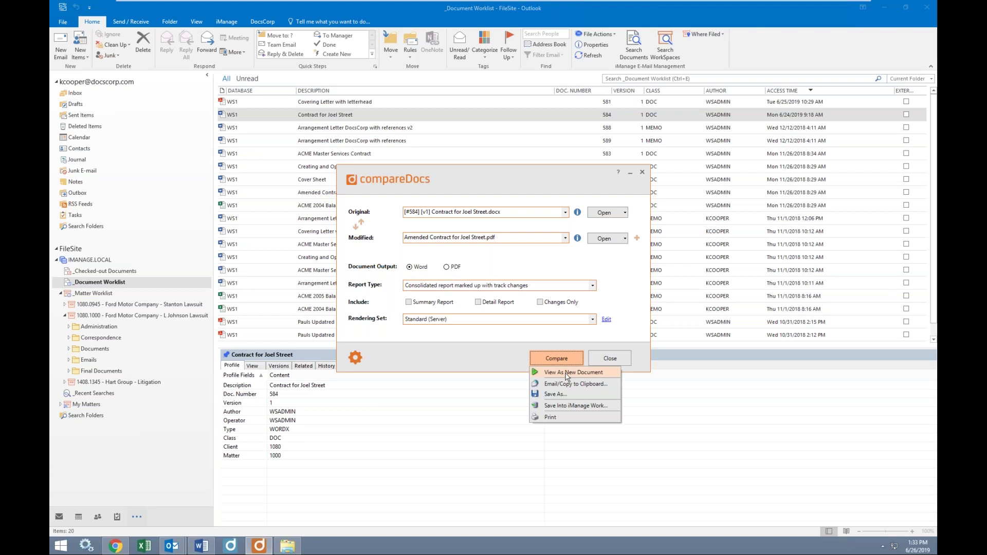
click(539, 361)
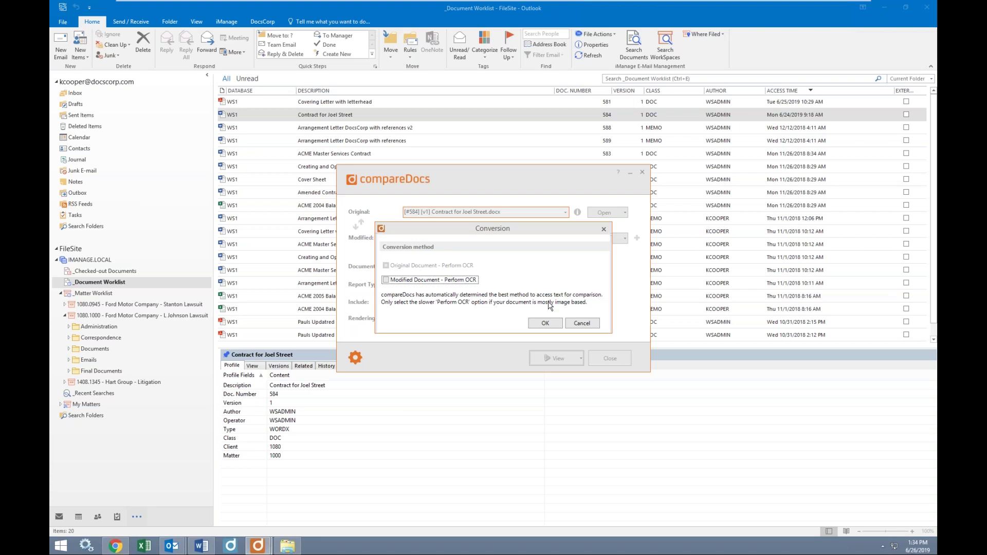
Step: Confirm the conversion settings with OCR left off for the modified document
click(386, 280)
click(385, 280)
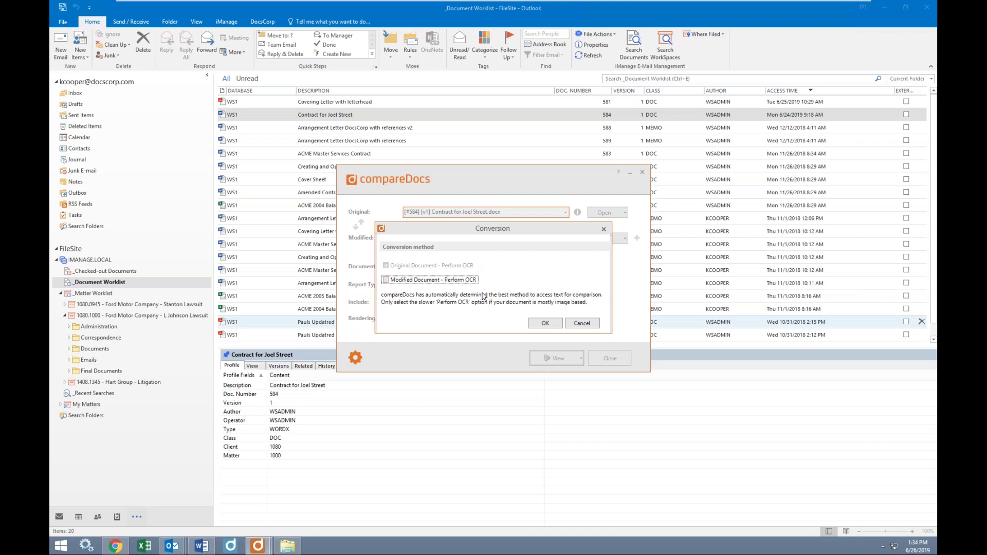
click(545, 325)
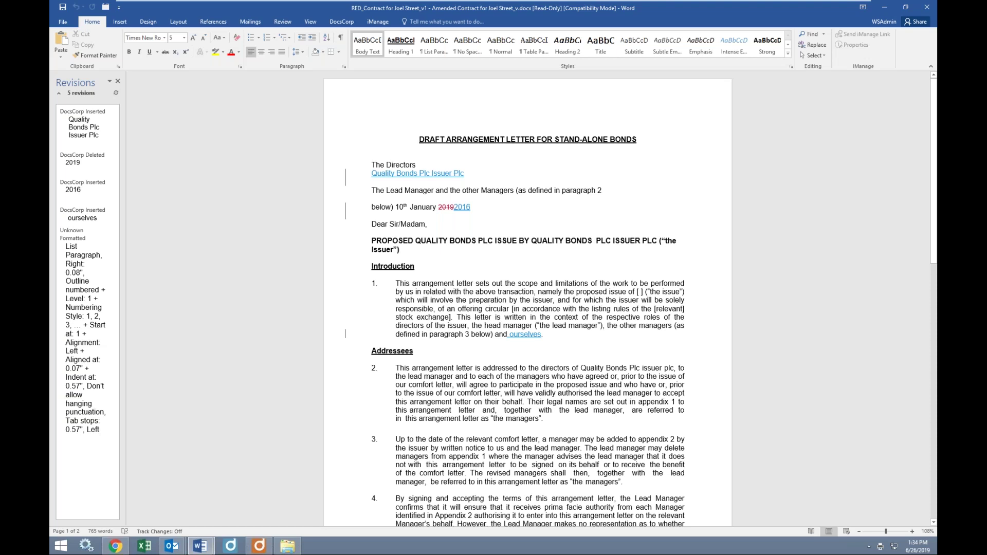
Step: Accept the inserted 2016 and delete the closing lines of paragraph 2
right_click(463, 207)
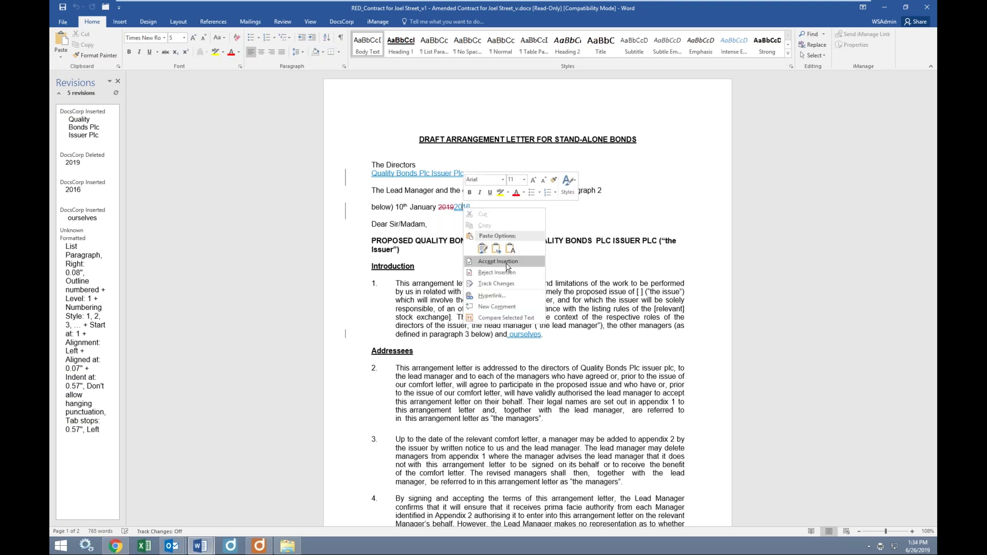
key(Escape)
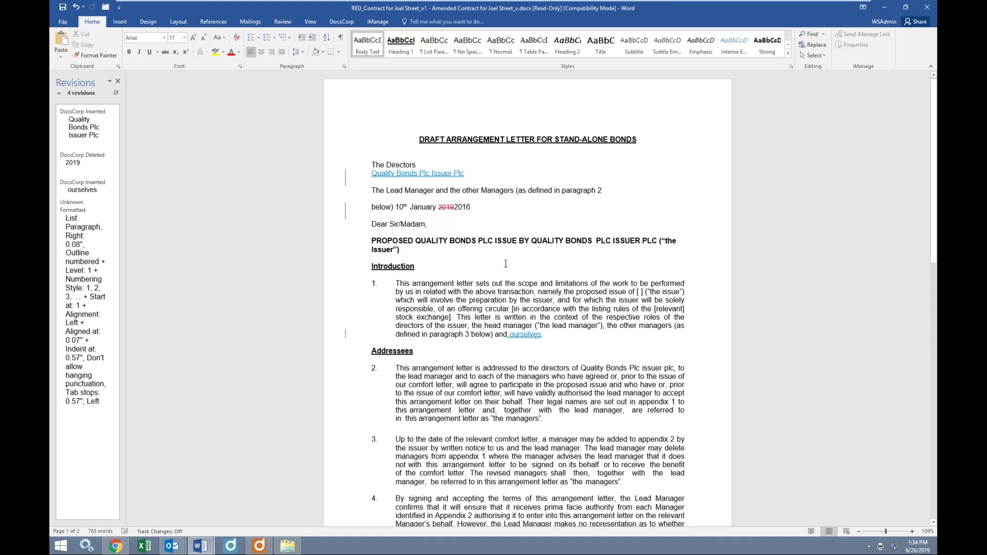
scroll(505, 263, down, 2)
drag(546, 375, 400, 357)
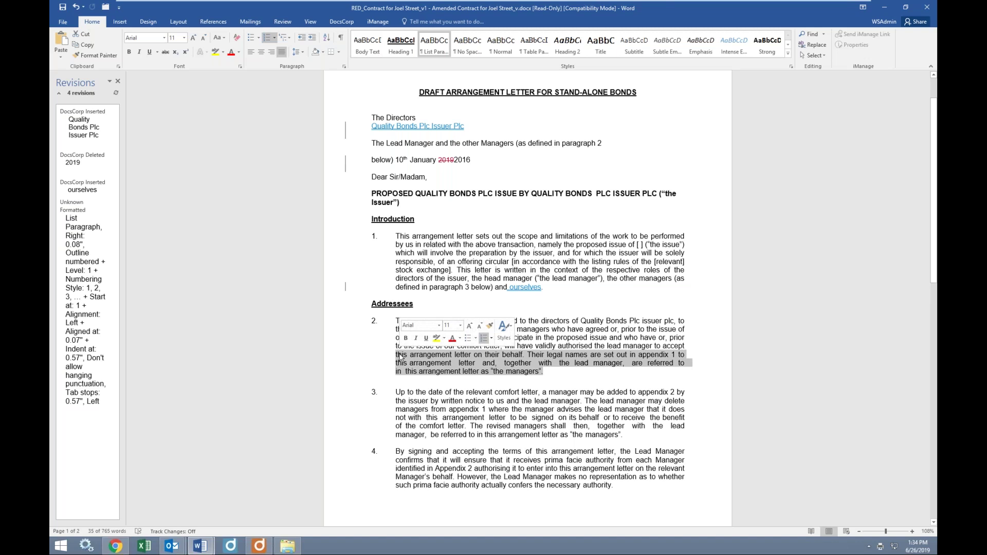
key(Delete)
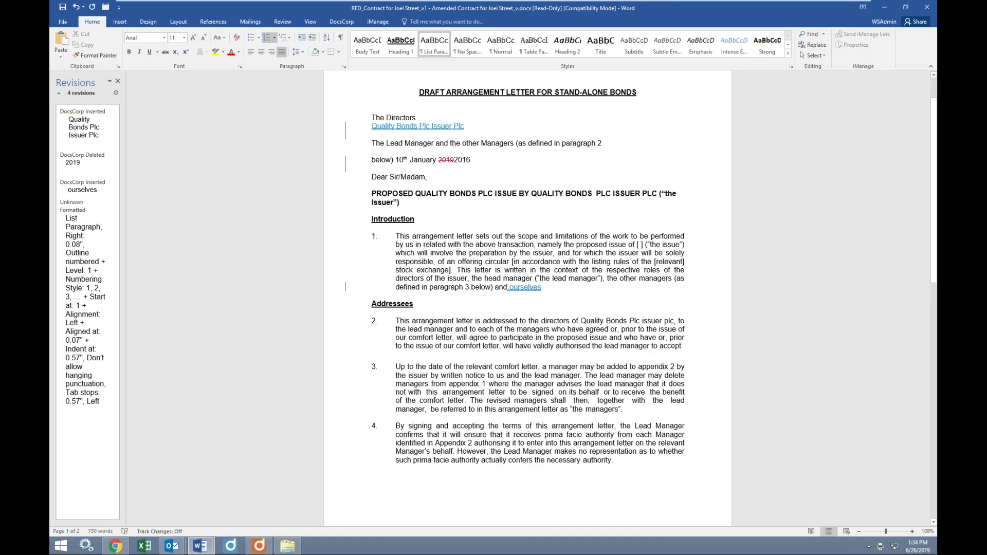
Step: Add an empty numbered item 3, then close the comparison document without saving
key(Return)
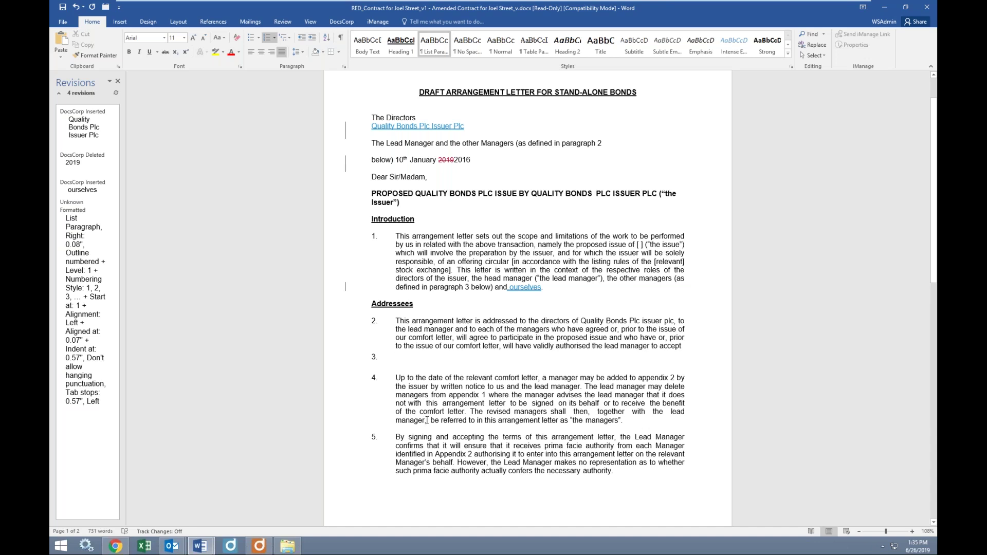
click(927, 7)
click(541, 308)
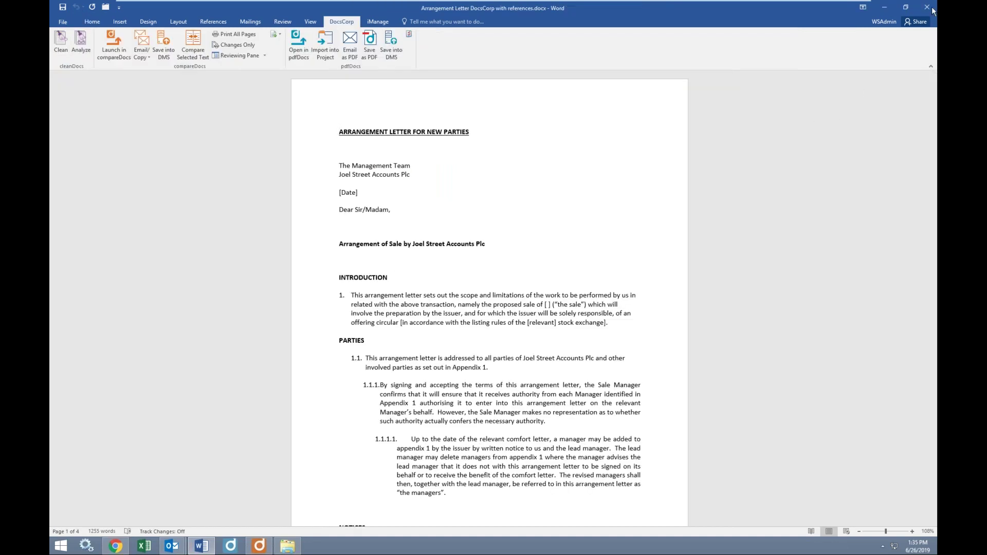
Step: Close Word and the compareDocs dialog, and minimize the Outlook and contract message windows
click(928, 10)
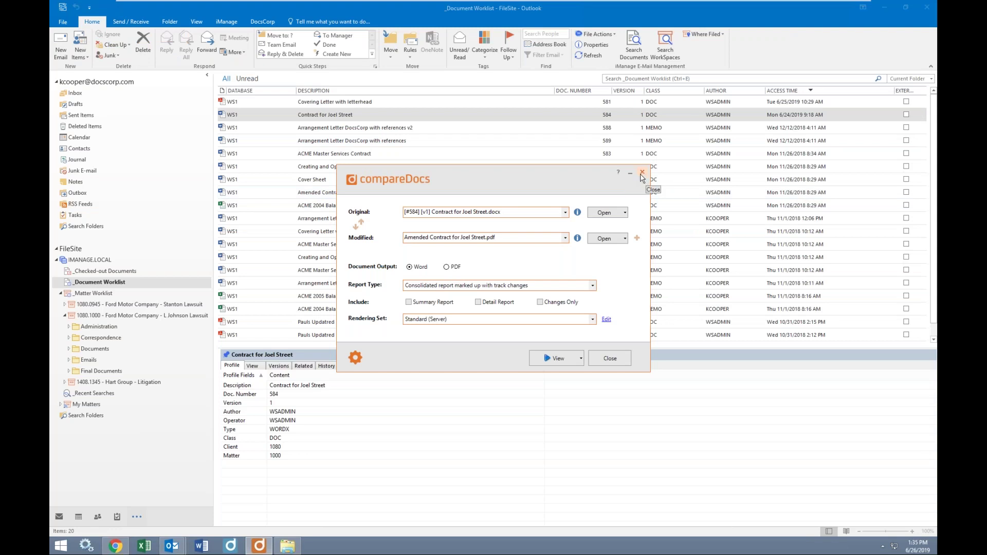
click(642, 173)
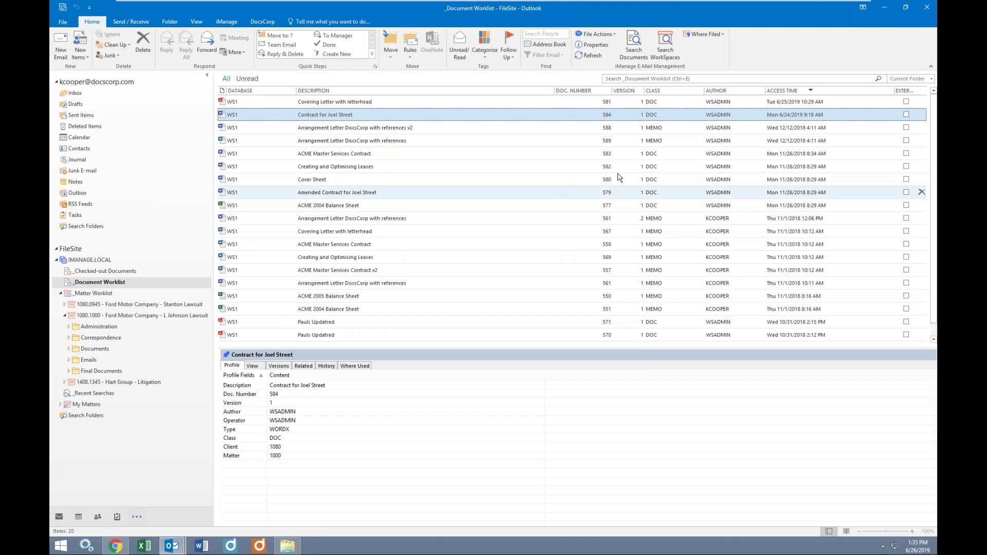
click(884, 10)
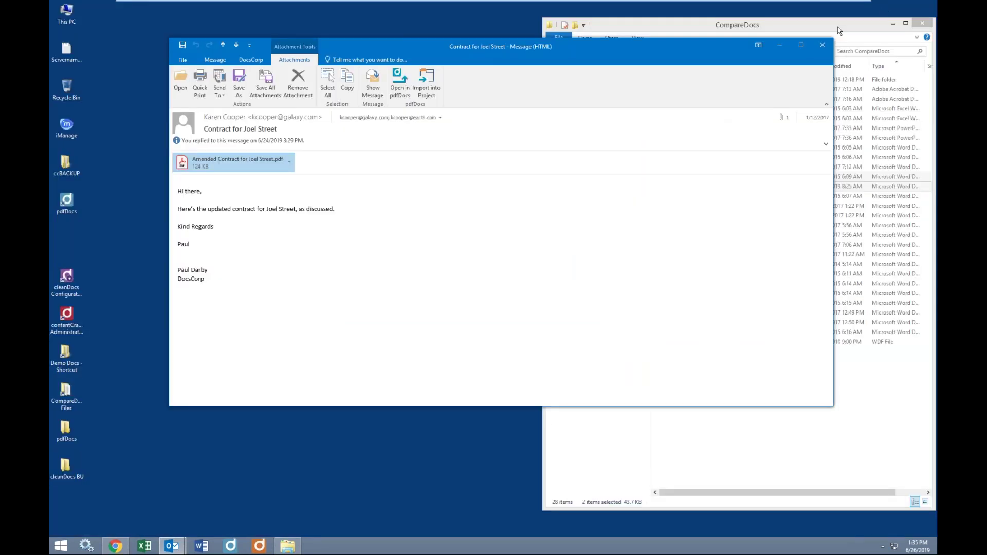
click(785, 45)
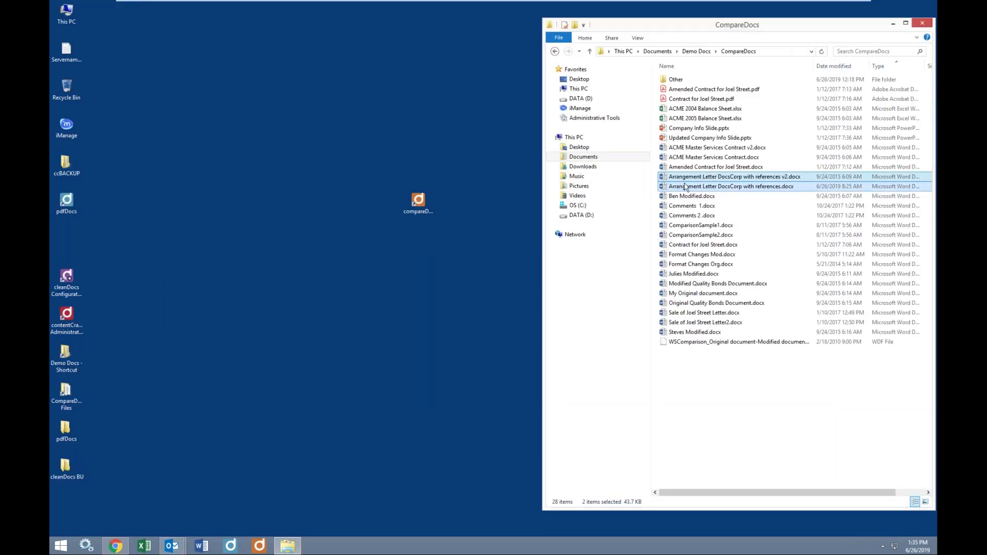
Step: Drop both ACME Master Services Contract files onto compareDocs and swap original and modified
click(689, 158)
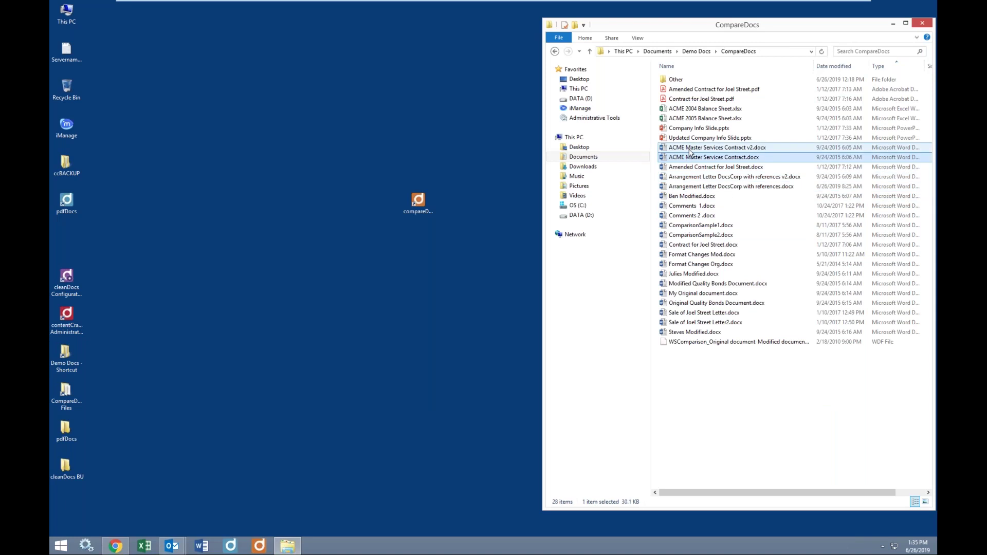
ctrl+click(689, 150)
drag(700, 160, 421, 211)
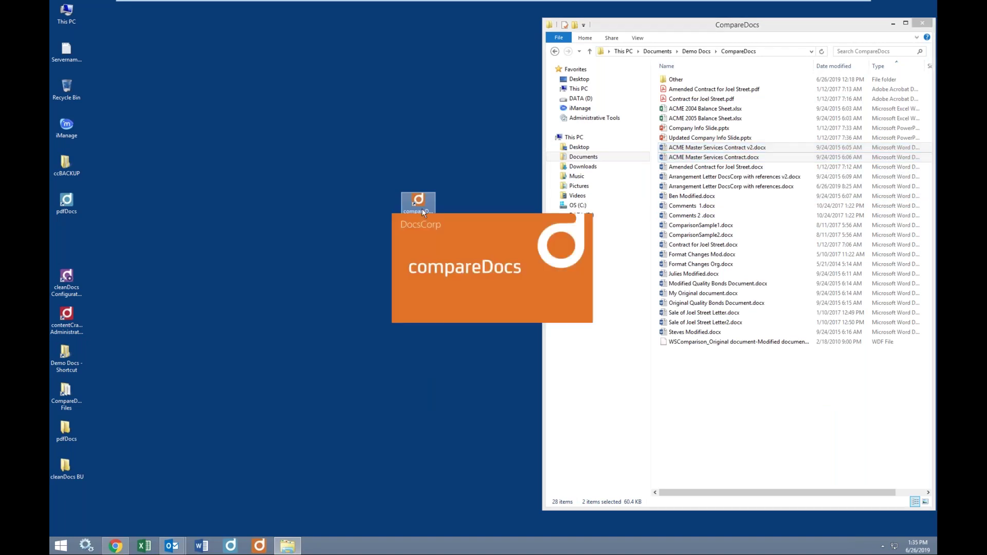
click(358, 224)
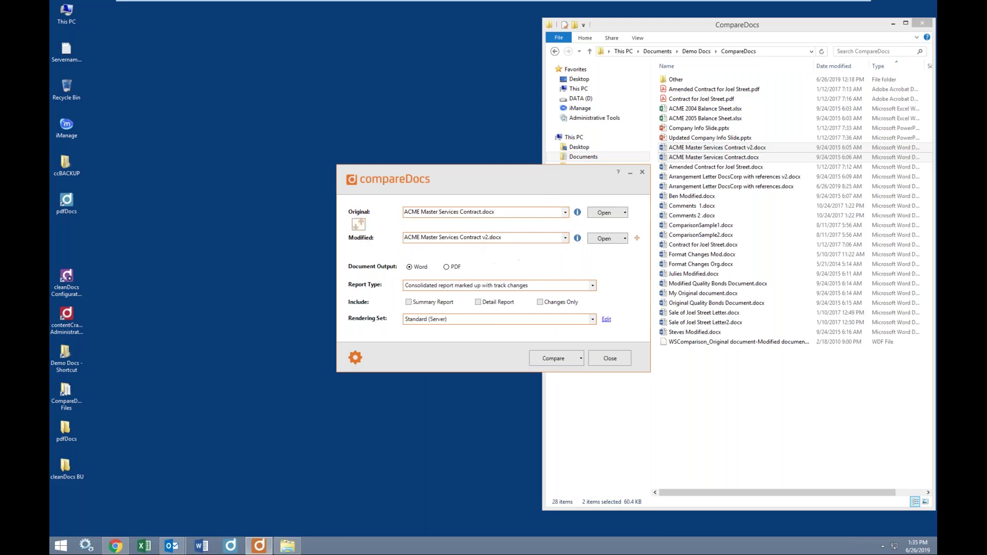
Step: Set the ACME comparison to PDF output with the 'Consolidated report marked up with redline' report
drag(483, 179, 332, 140)
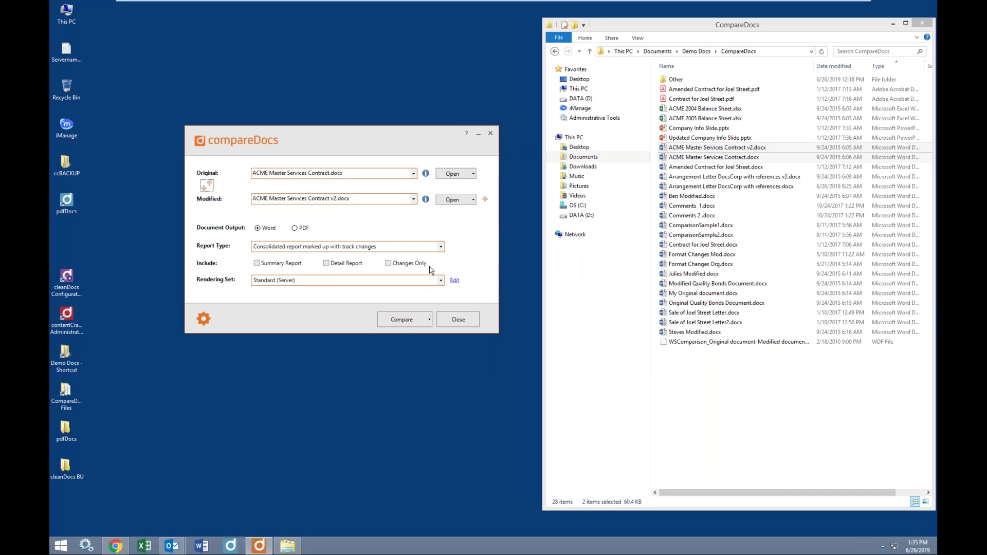
click(440, 250)
click(430, 265)
click(295, 228)
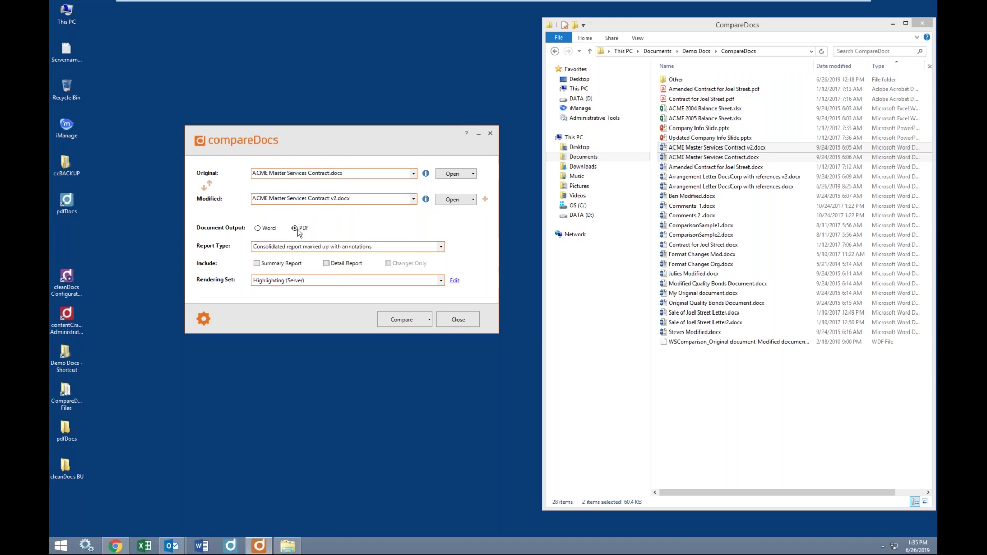
click(328, 247)
click(341, 282)
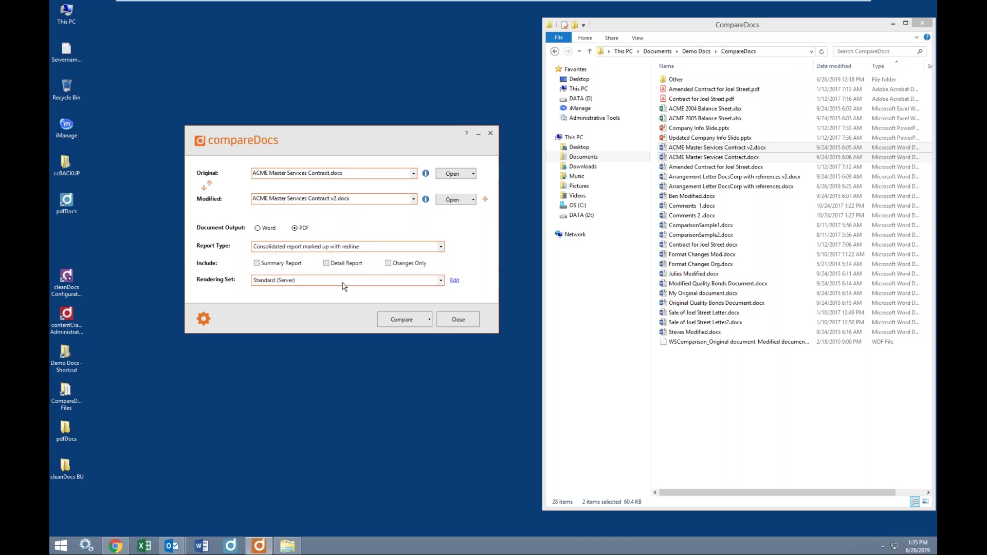
click(429, 321)
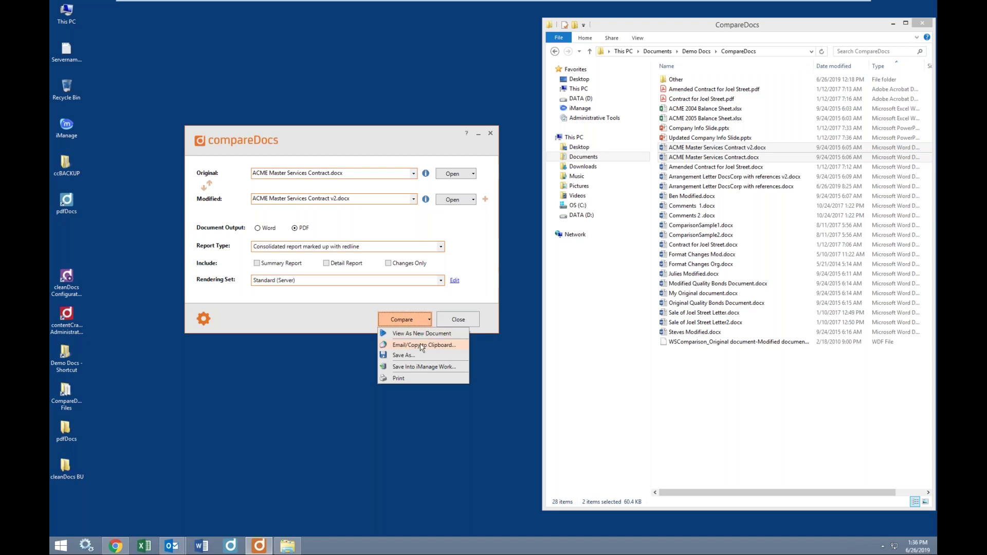
Step: Email the ACME redline comparison, creating an Outlook message with the documents attached
click(421, 346)
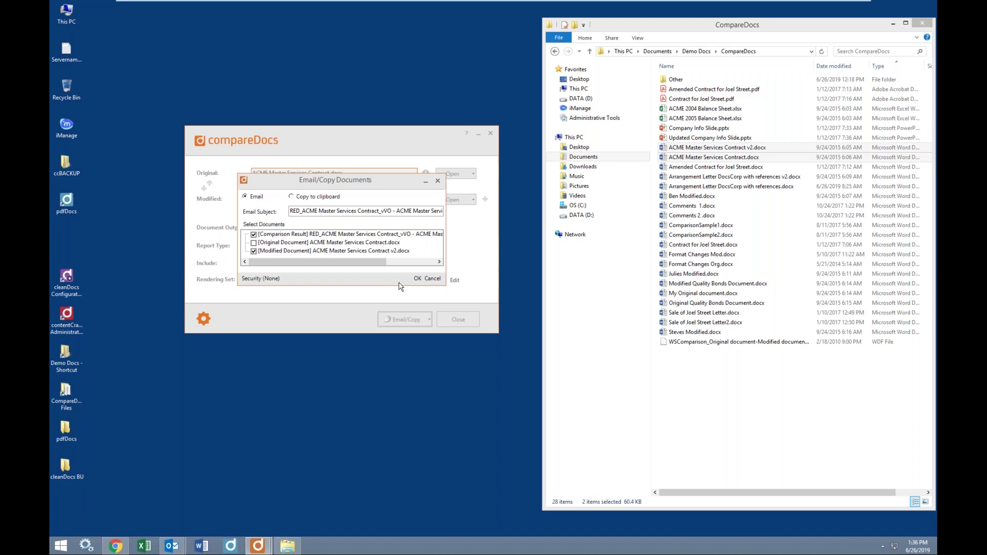
click(417, 279)
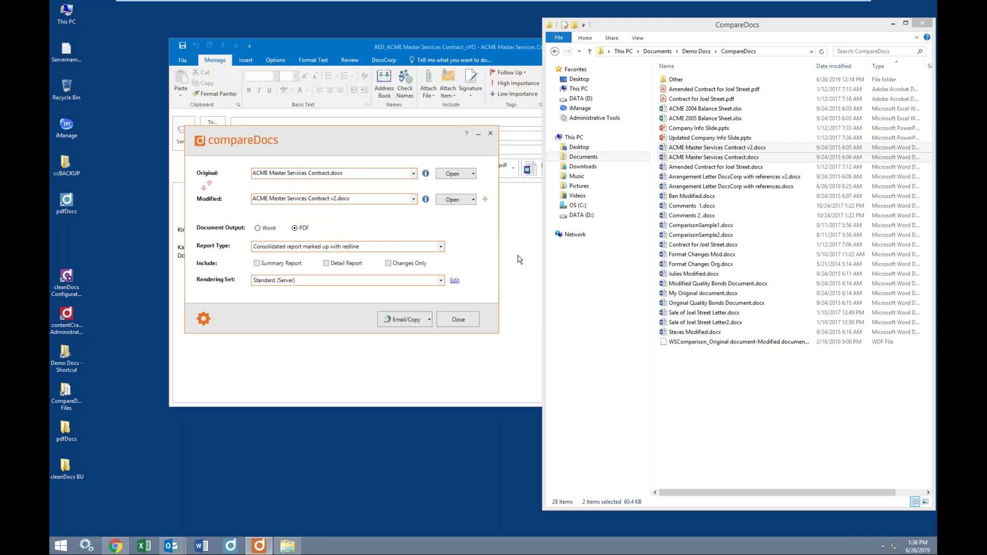
Step: Remove both the .docx and PDF attachments from the new message
drag(484, 47, 418, 59)
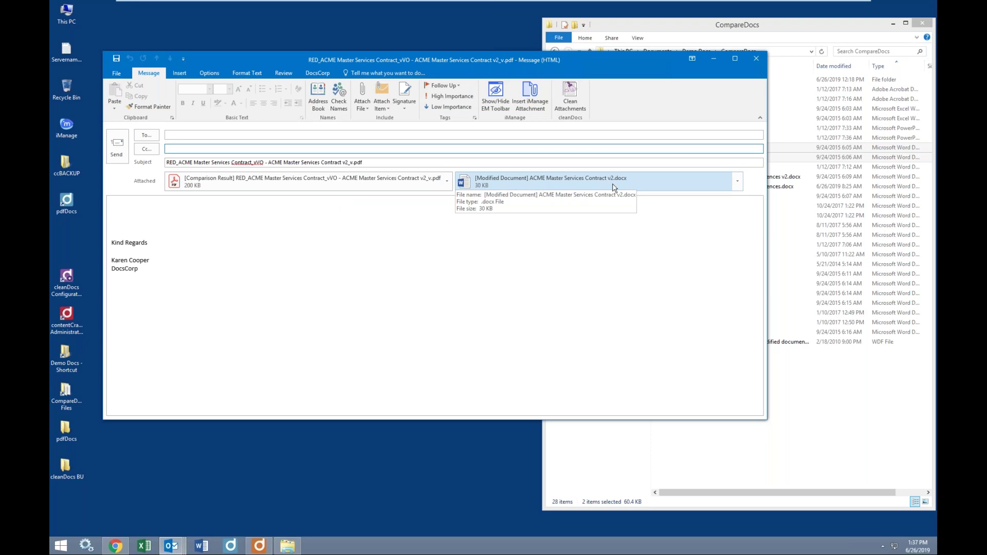
click(737, 182)
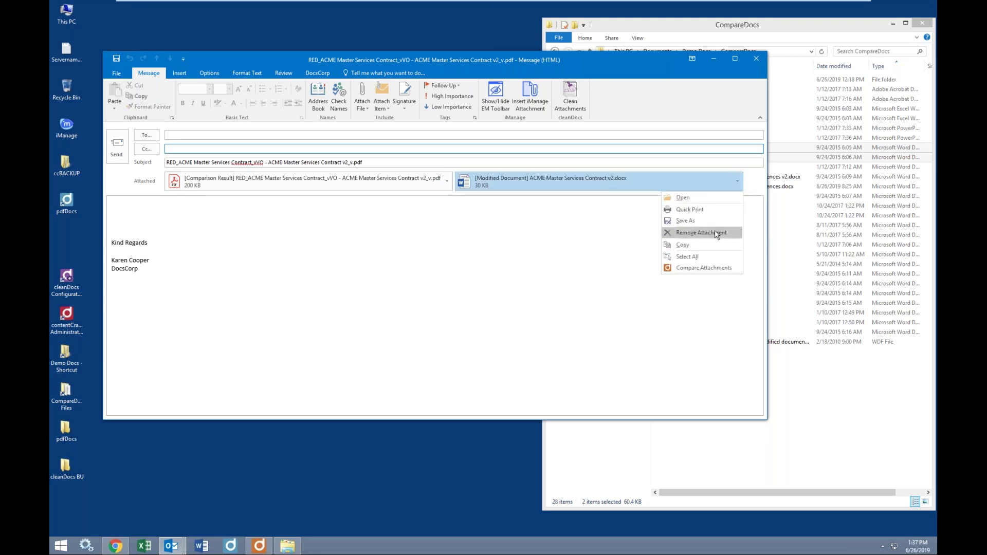
click(717, 232)
click(447, 182)
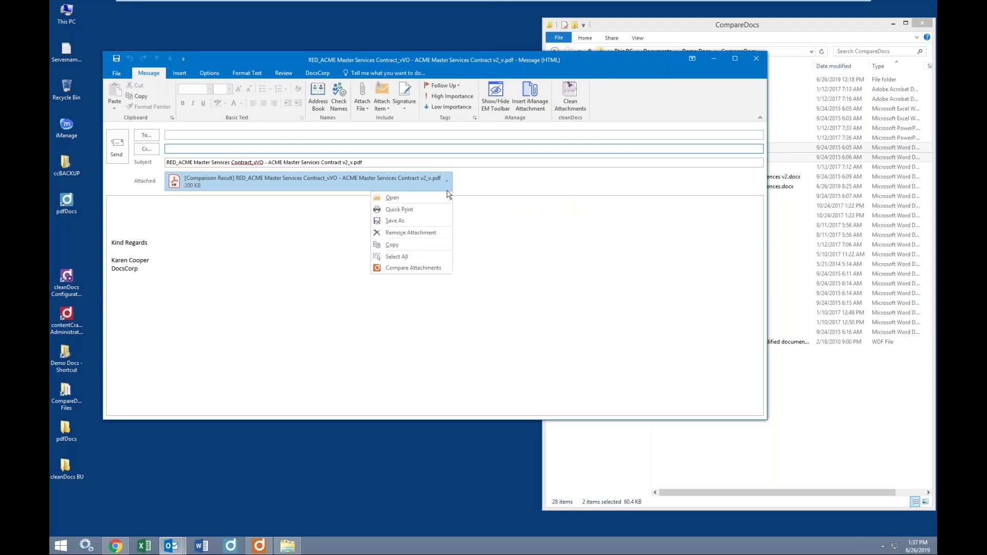
click(438, 233)
Step: Change the subject to REVIEW and add a contact as the recipient
drag(375, 163, 143, 170)
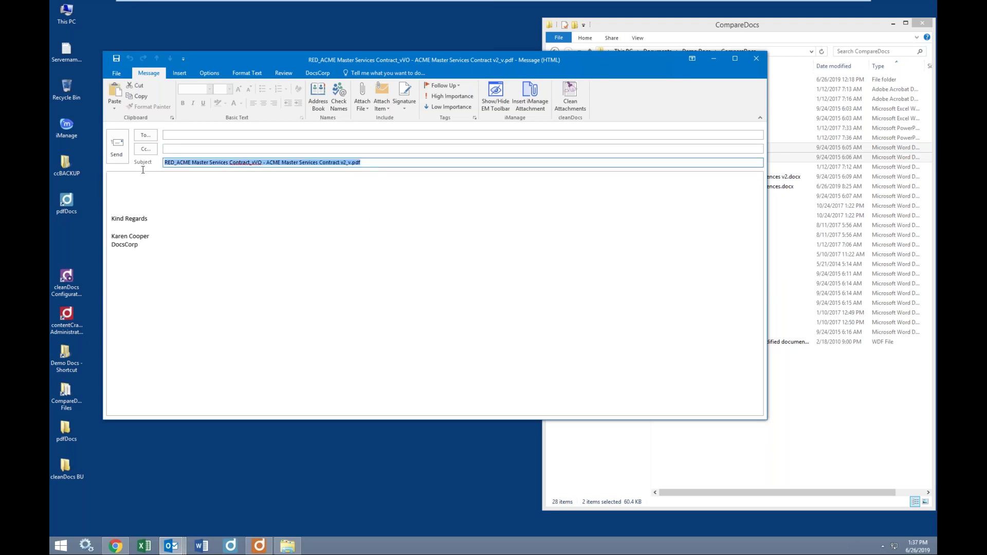
text(R)
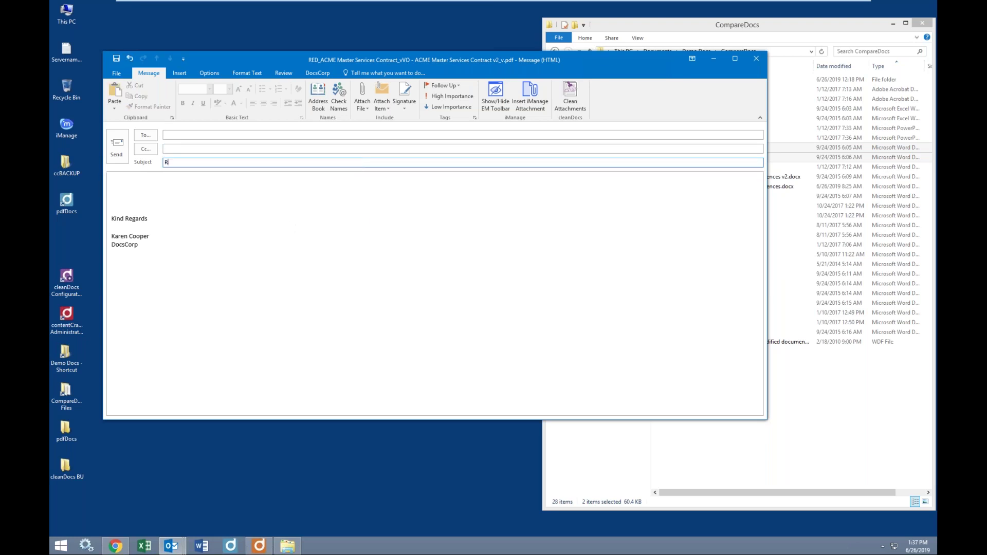
text(EVIEW)
click(146, 135)
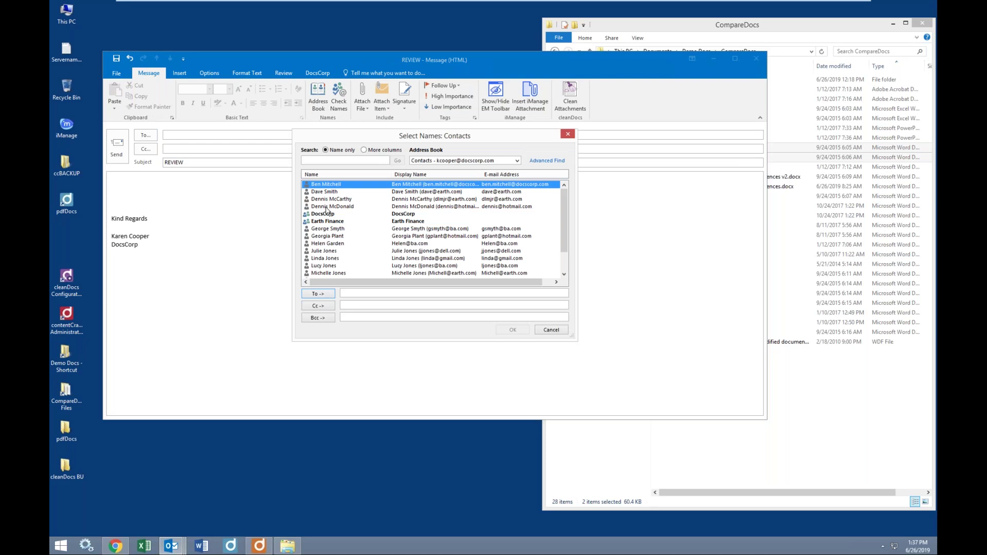
double_click(330, 207)
click(512, 330)
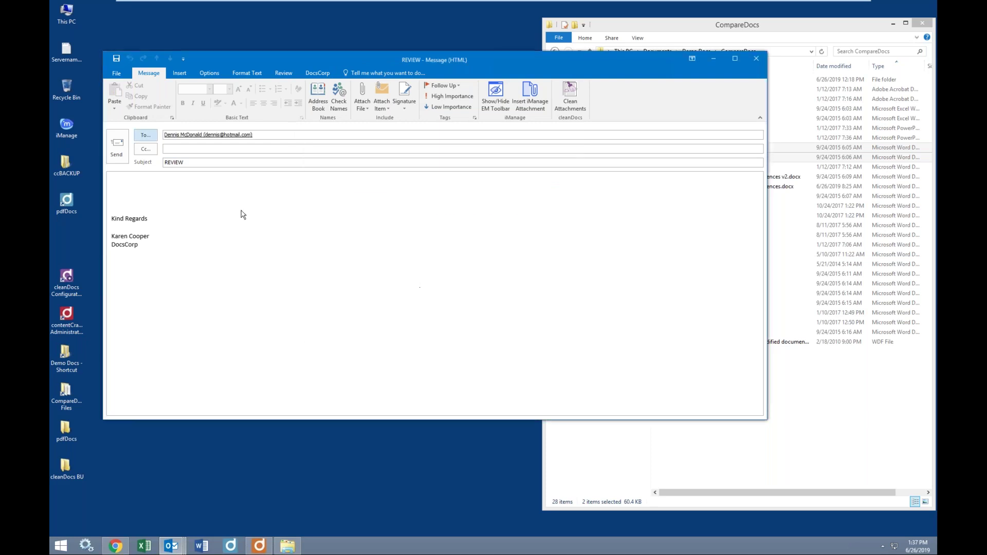
Step: Fill the REVIEW message body with =rand() sample paragraphs and bring back the compareDocs dialog
click(197, 183)
text(=rand())
key(Return)
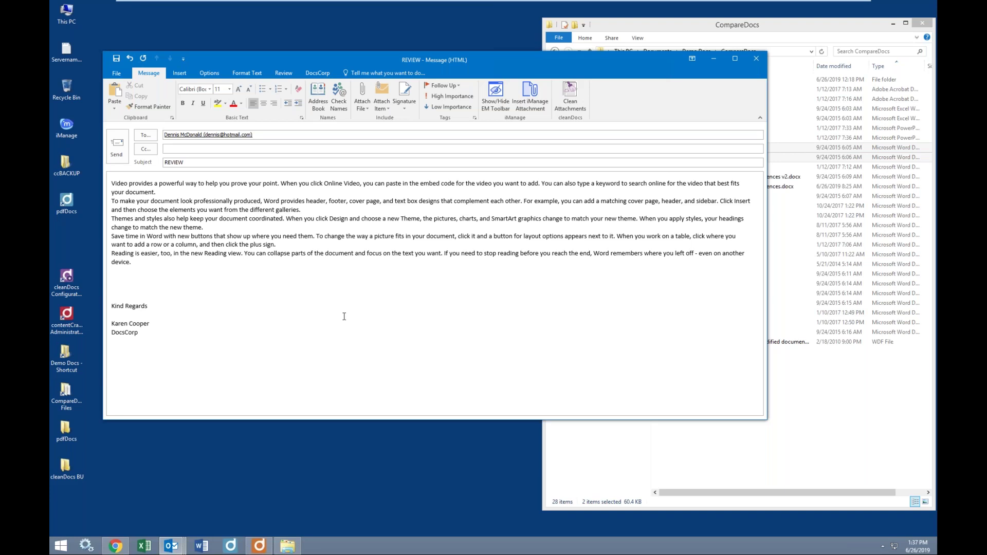
mouse_move(259, 544)
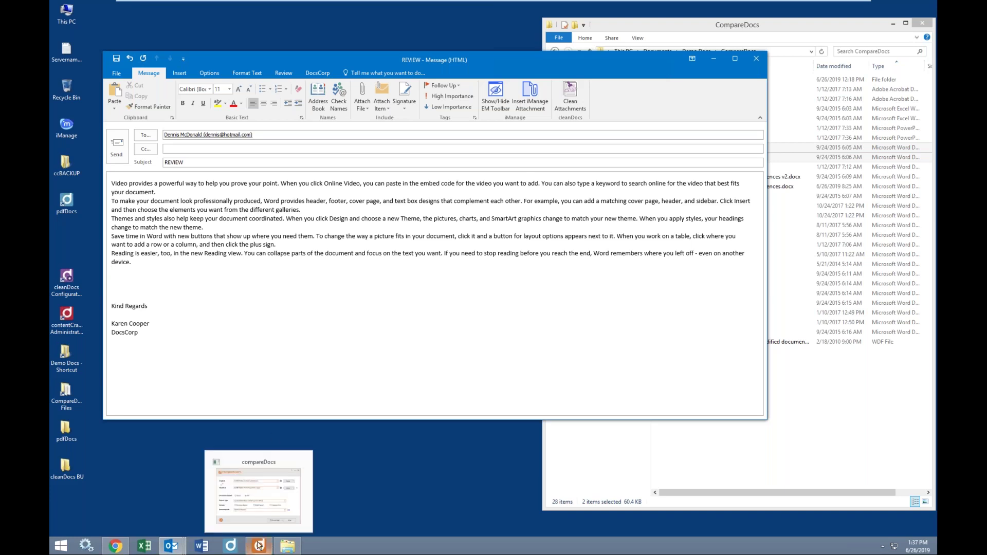
click(267, 503)
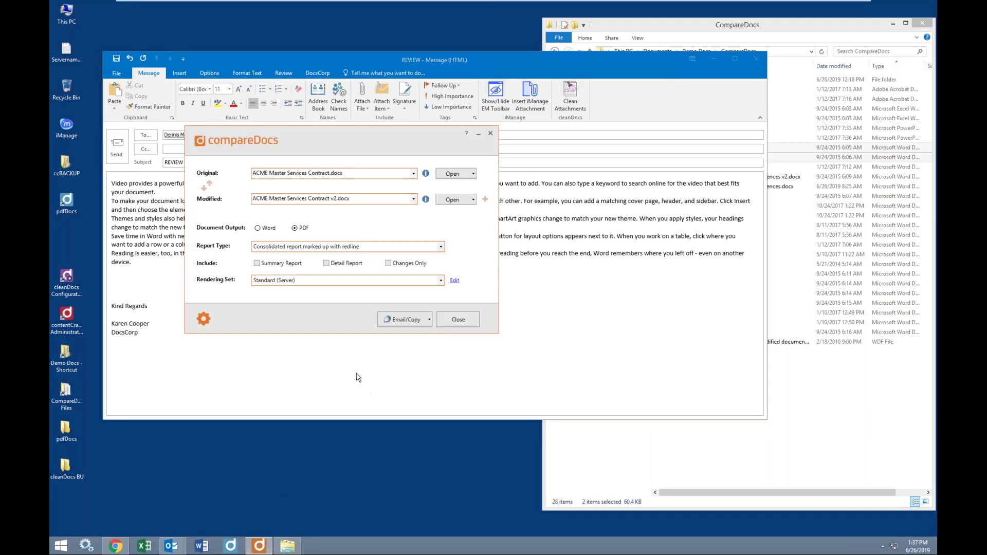
drag(336, 139, 559, 116)
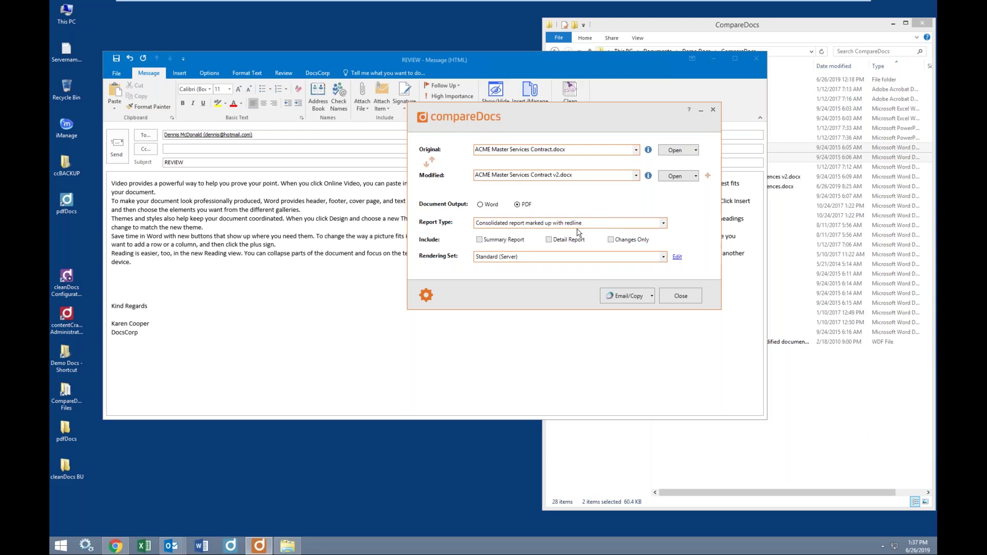
Step: Copy the comparison result and modified document, leaving out the original, to the clipboard
click(628, 297)
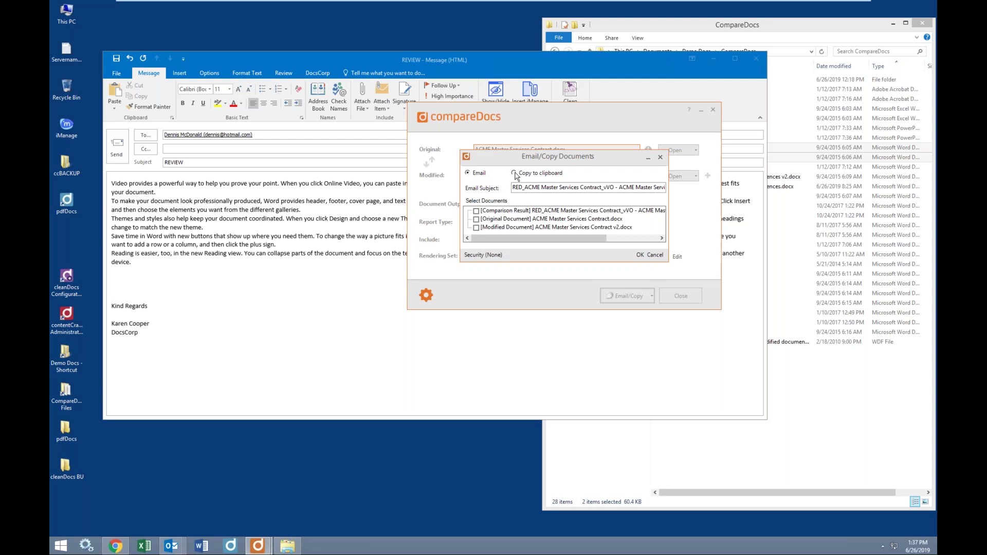
click(514, 173)
click(476, 211)
click(476, 219)
click(476, 220)
click(640, 255)
click(559, 310)
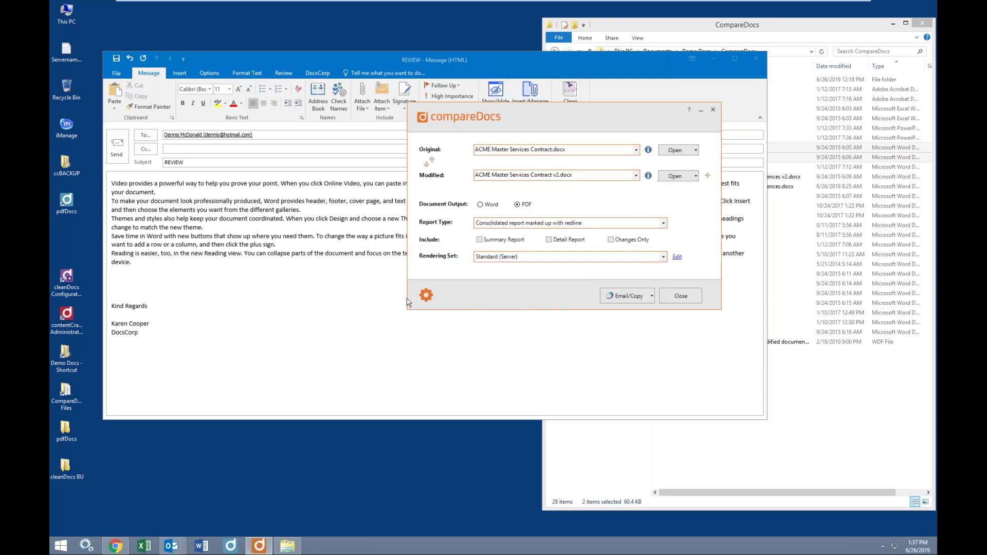
click(295, 277)
right_click(249, 277)
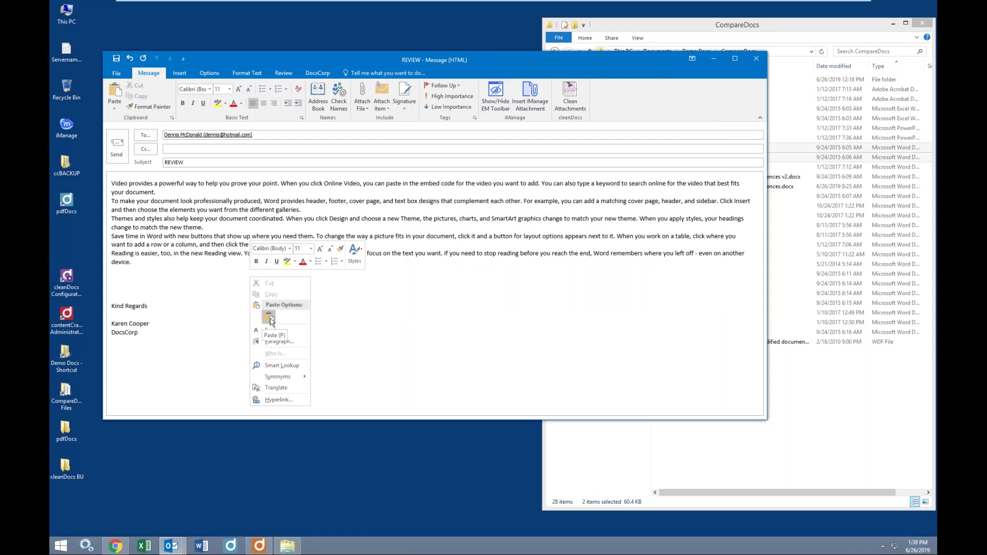
Step: Paste the copied PDF and modified contract into the REVIEW message, then close it unsaved
click(270, 317)
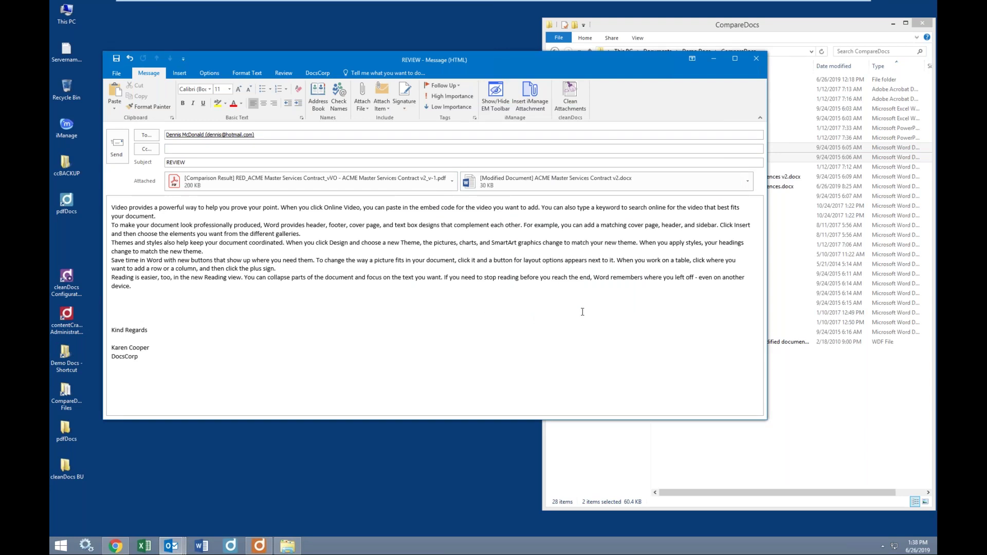
click(756, 59)
click(496, 299)
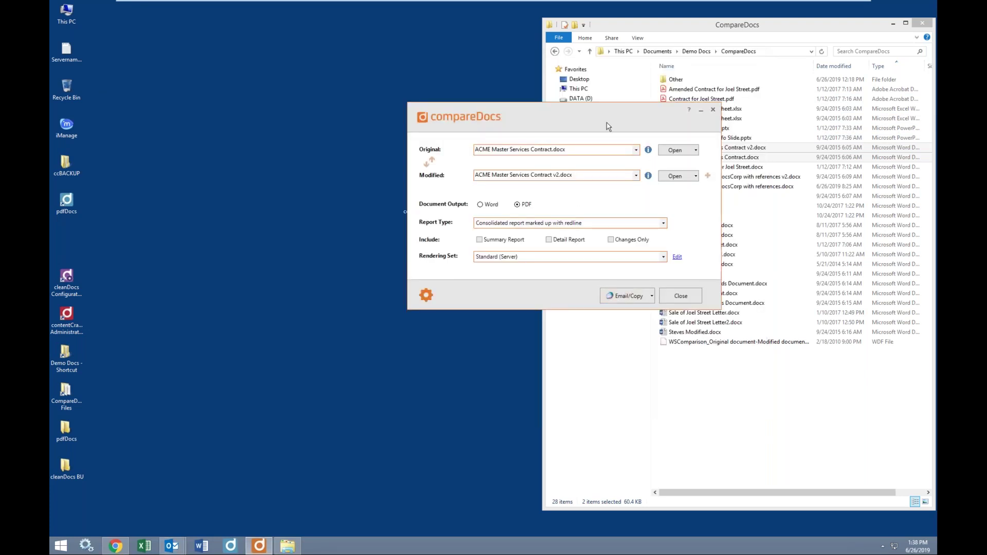
drag(591, 112, 348, 98)
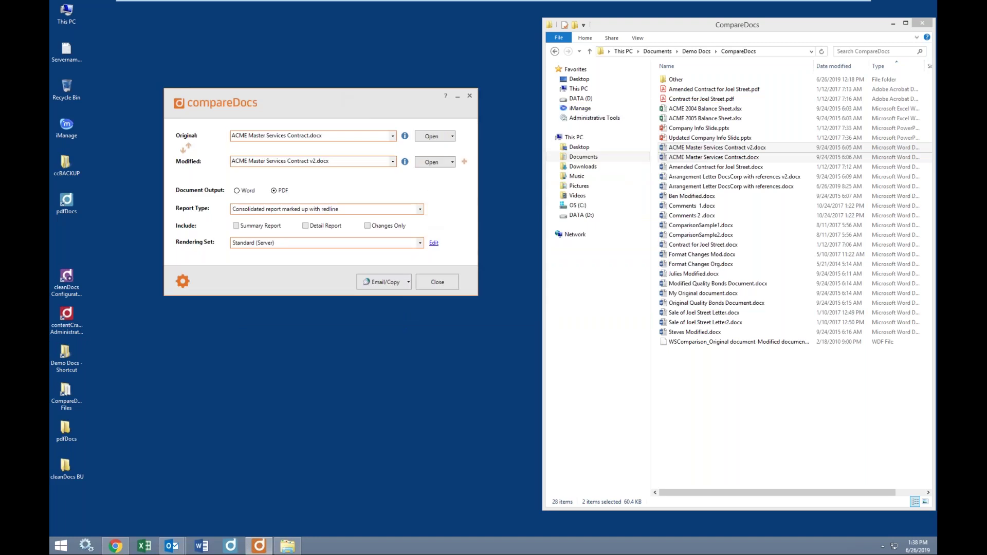
click(469, 96)
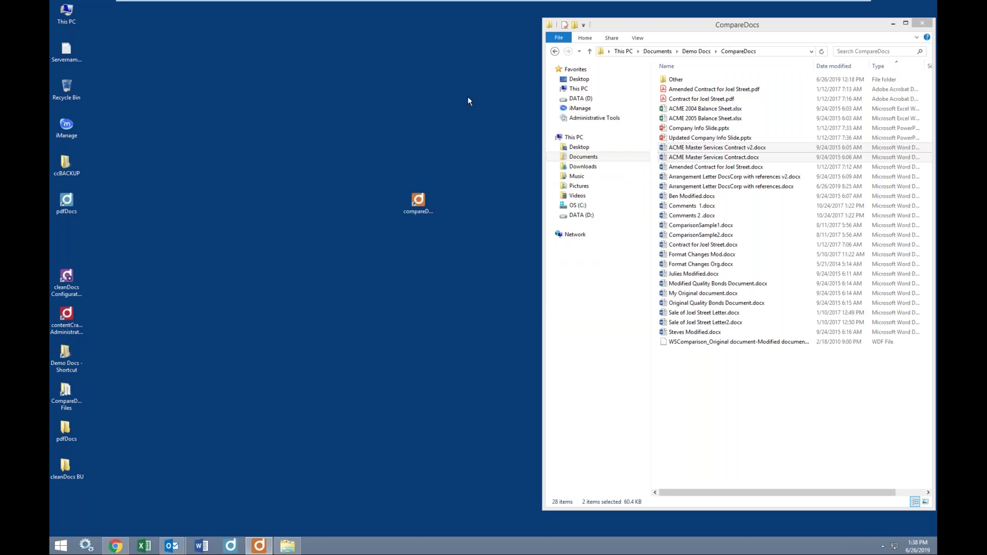
click(694, 99)
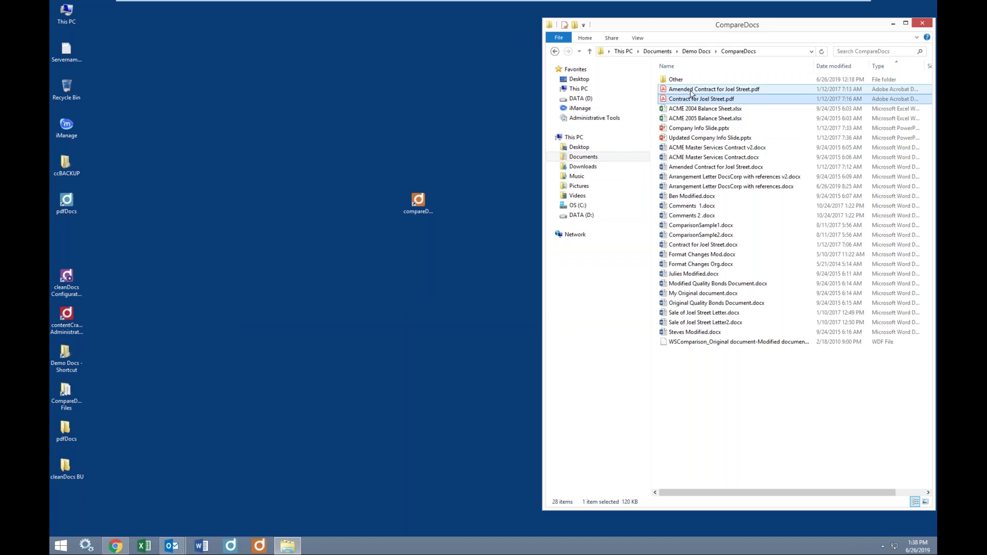
ctrl+click(692, 91)
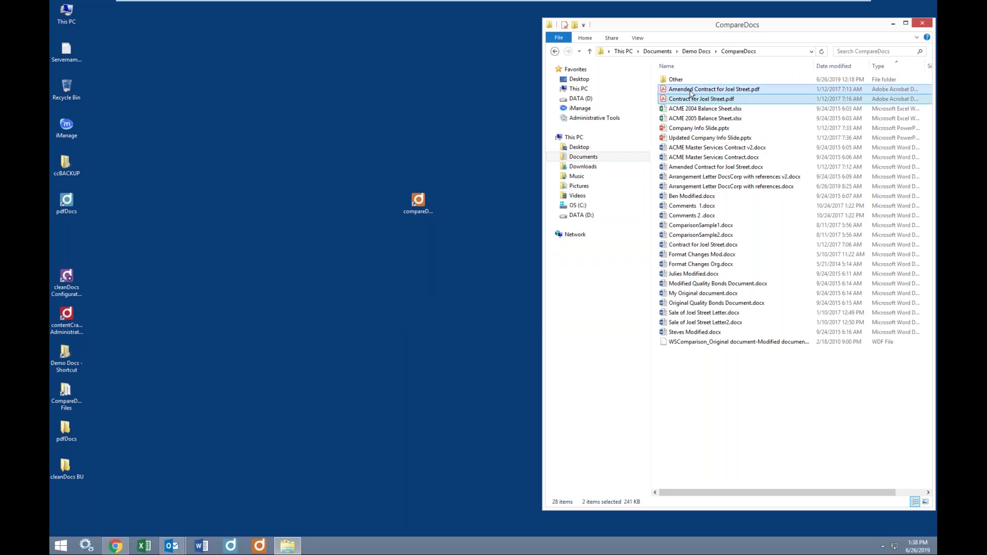
right_click(696, 96)
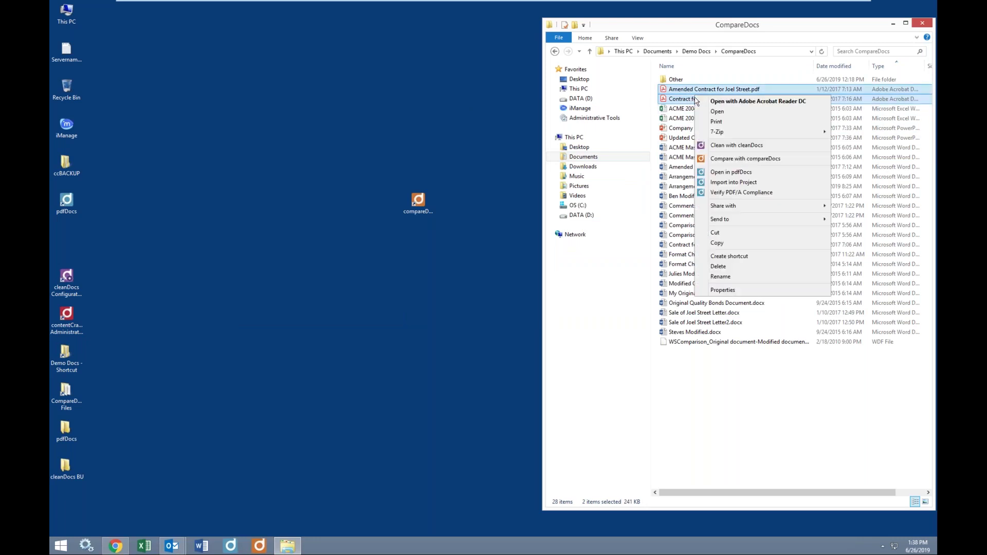
click(741, 160)
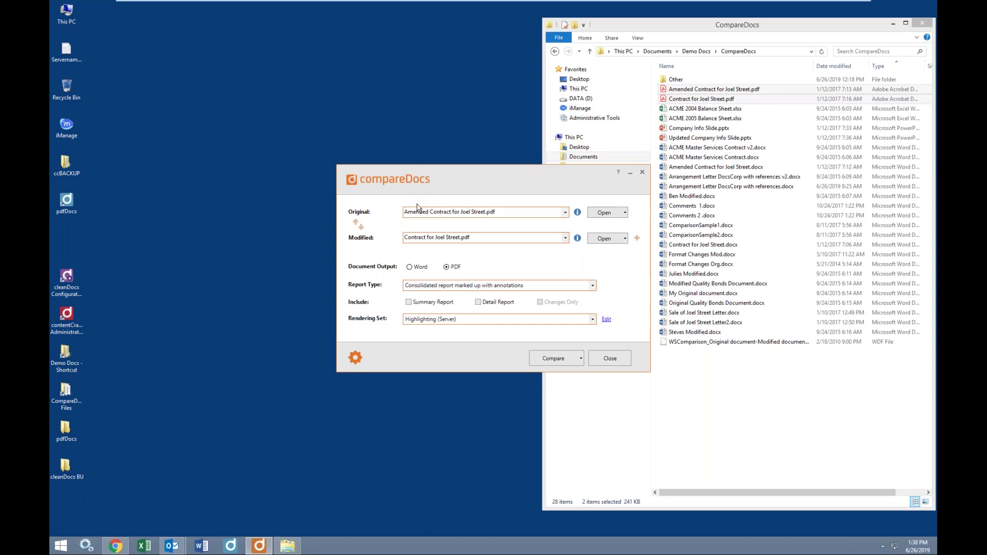
Step: Set Word output with a consolidated track-changes report, swap the PDFs, and view as new document
drag(457, 172, 313, 103)
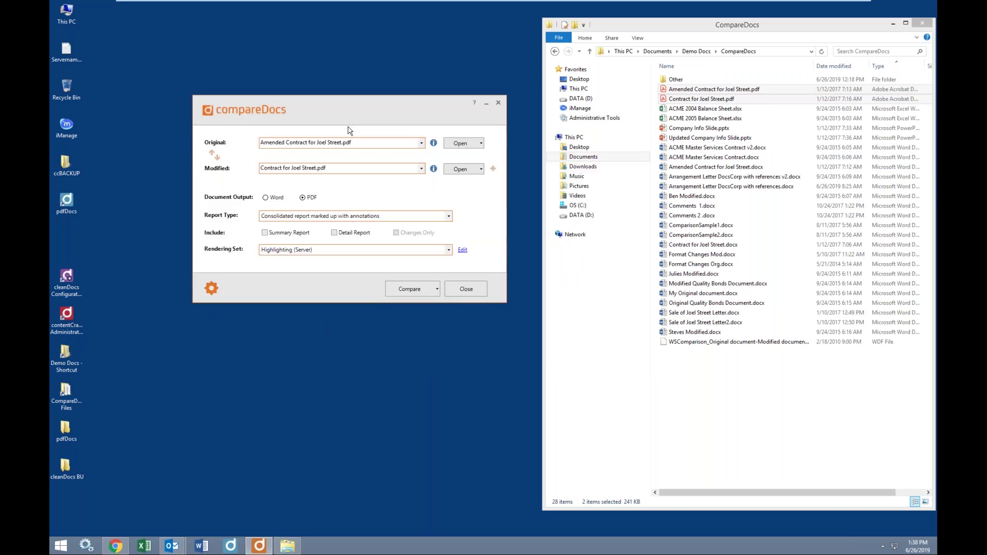
click(314, 216)
click(321, 251)
click(266, 198)
click(303, 218)
click(304, 227)
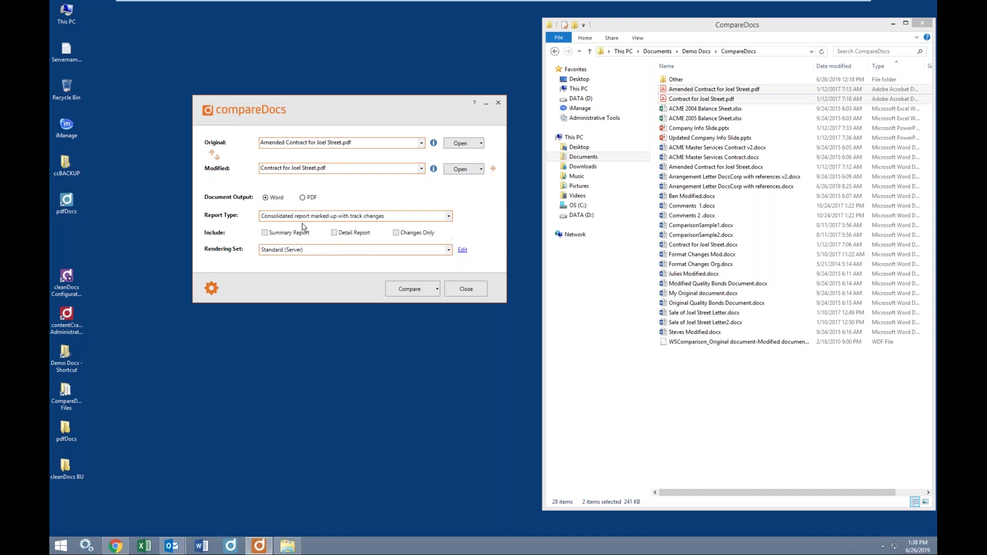
click(214, 154)
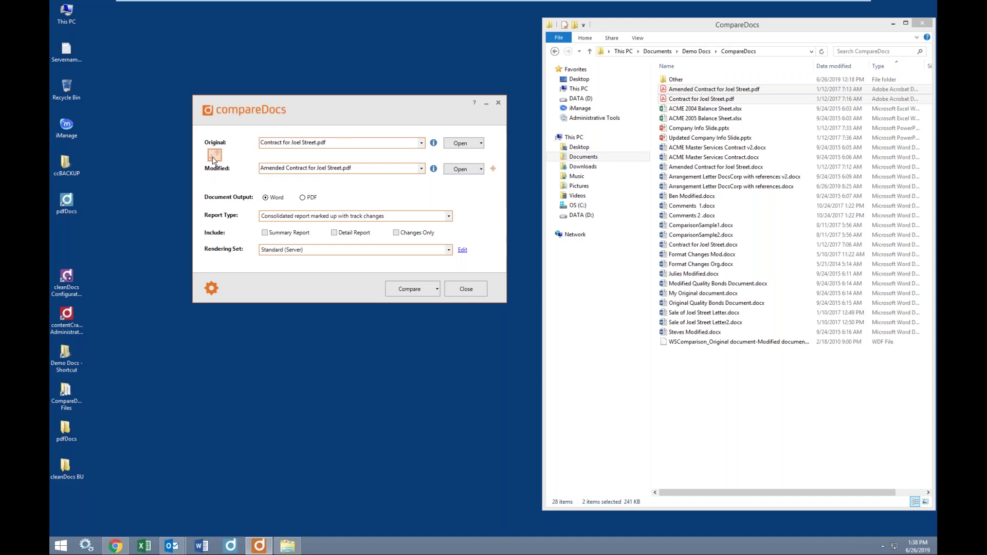
click(434, 291)
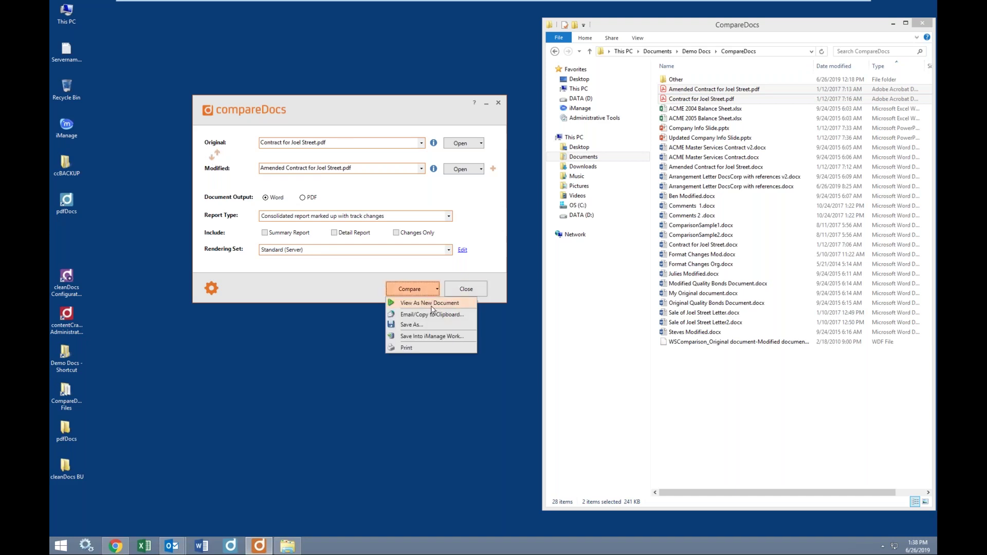
click(431, 304)
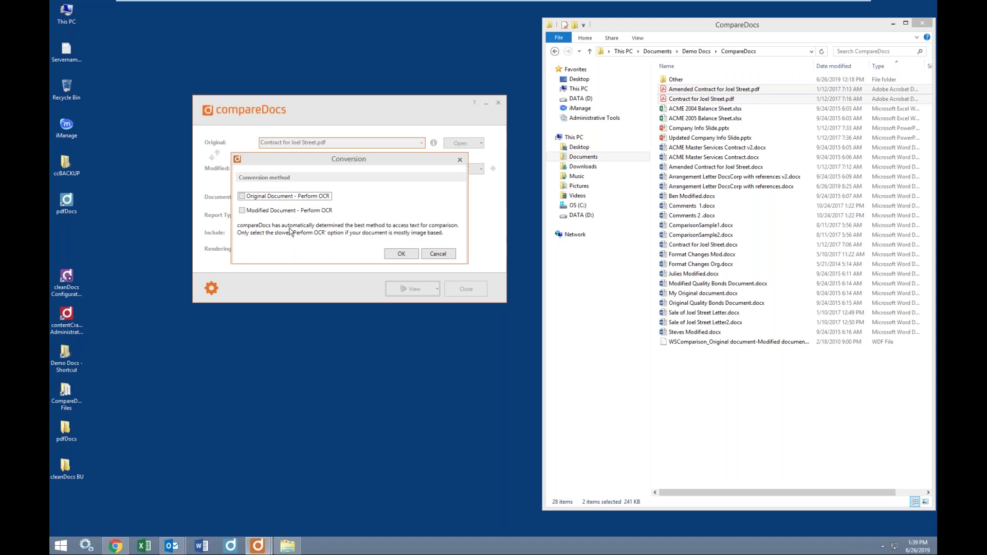
Step: Accept the default conversion method with OCR left off so the redline opens in Word
click(401, 254)
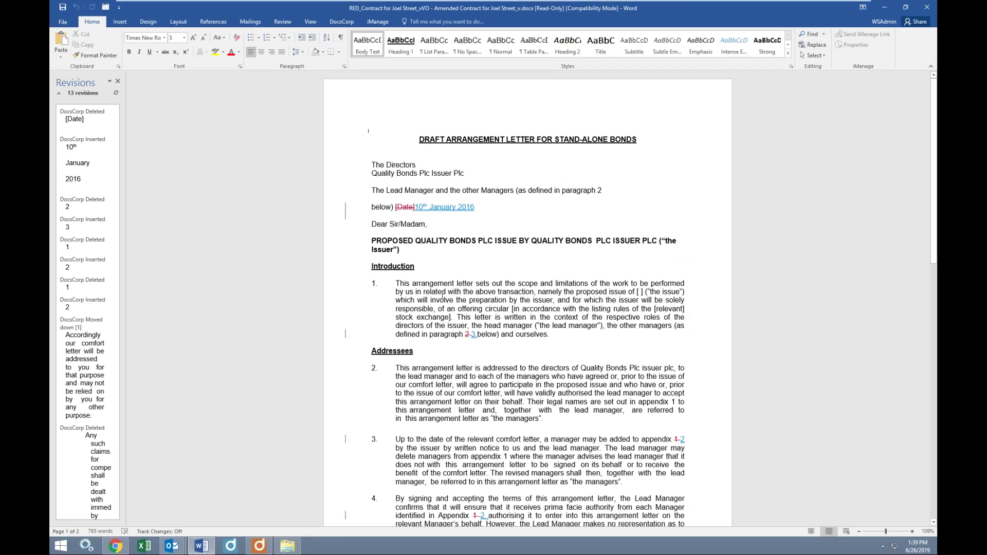
Step: Delete paragraph 1's text from 'stock exchange]' to 'ourselves.', then close Word without saving
scroll(441, 294, down, 1)
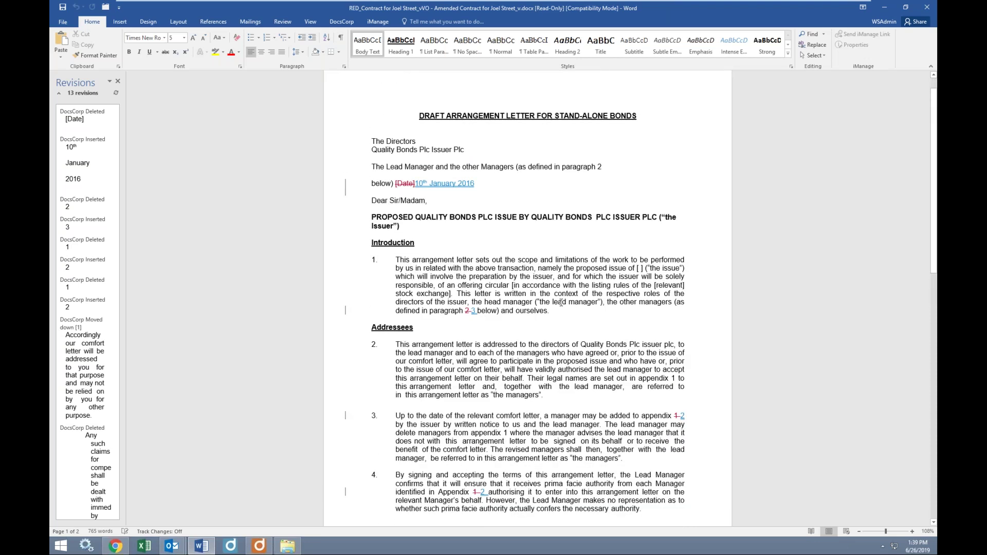
drag(554, 309, 405, 297)
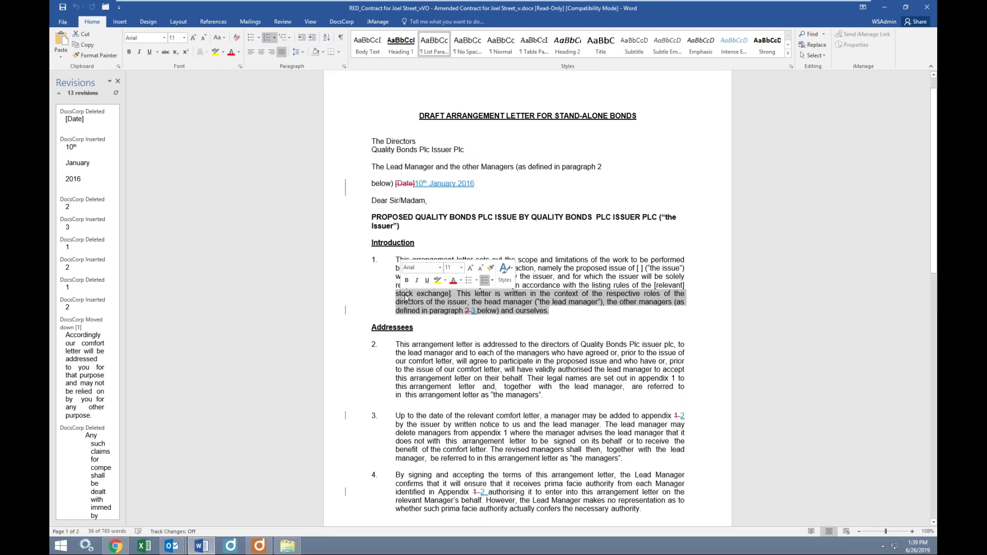
key(Delete)
key(Return)
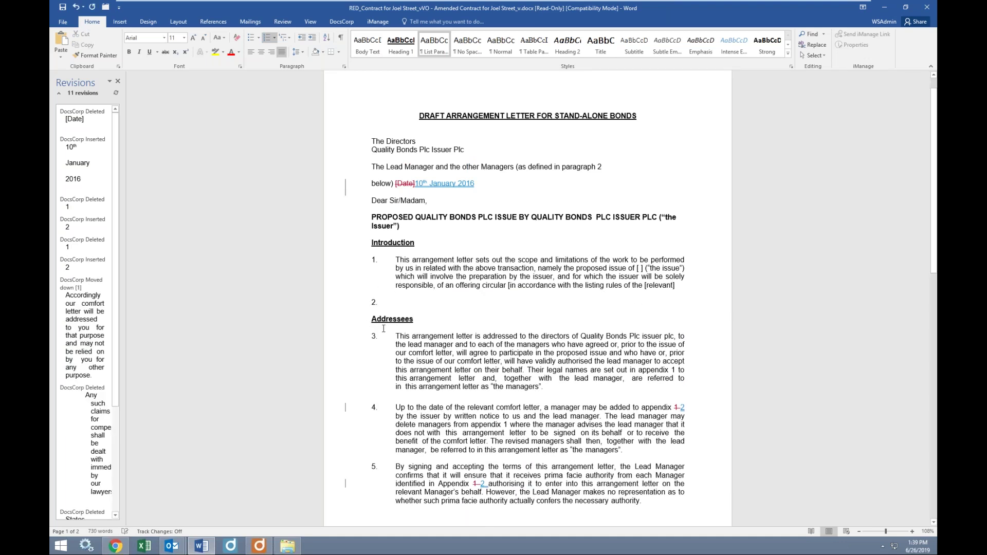
click(927, 7)
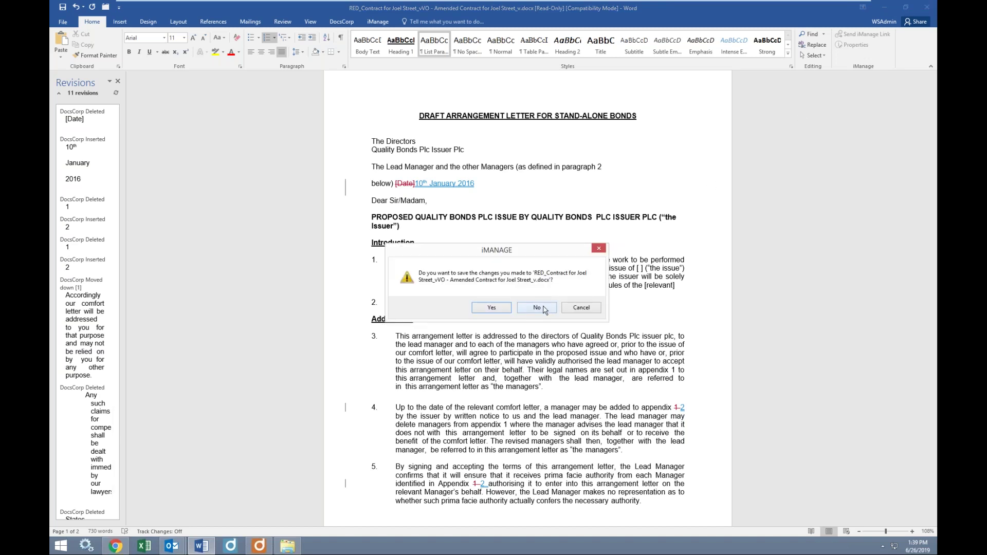
click(542, 307)
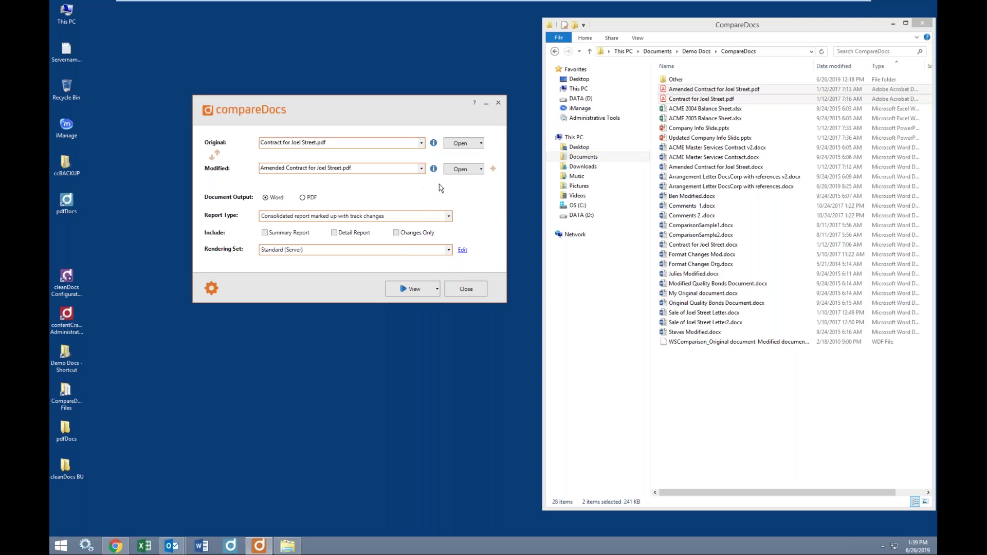
Step: Drag ACME 2004 and ACME 2005 Balance Sheet.xlsx together onto compareDocs as Original and Modified
click(498, 104)
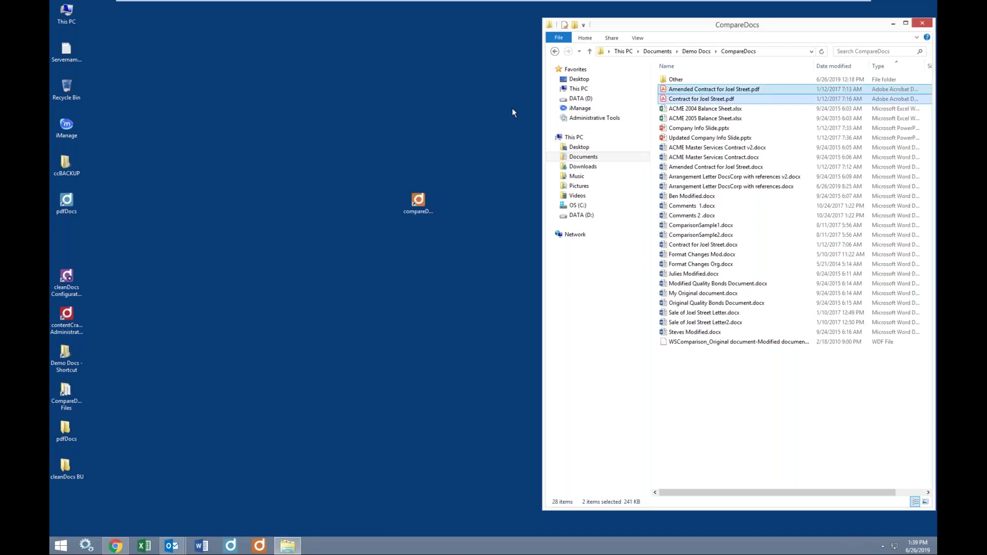
click(694, 119)
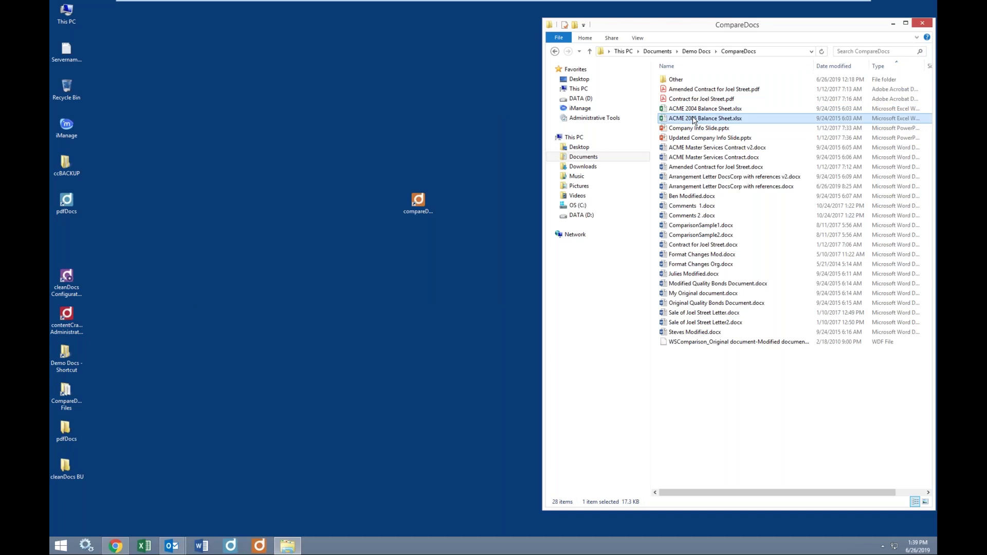
click(695, 110)
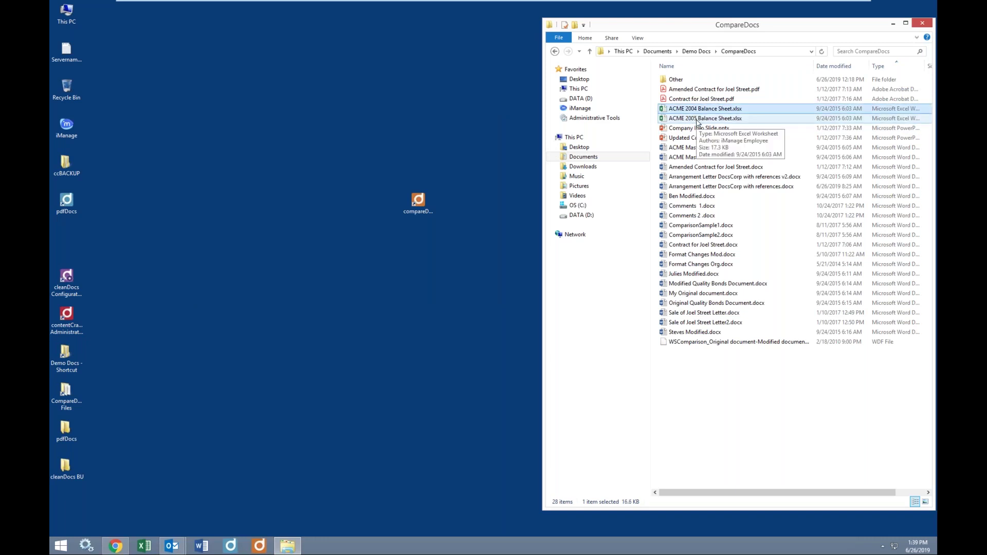
ctrl+click(697, 119)
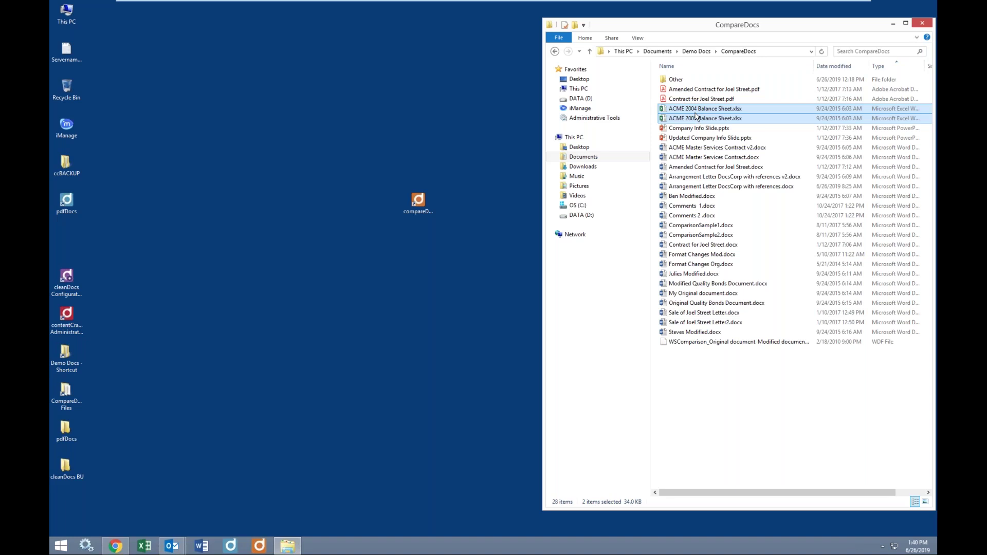
drag(670, 122, 414, 209)
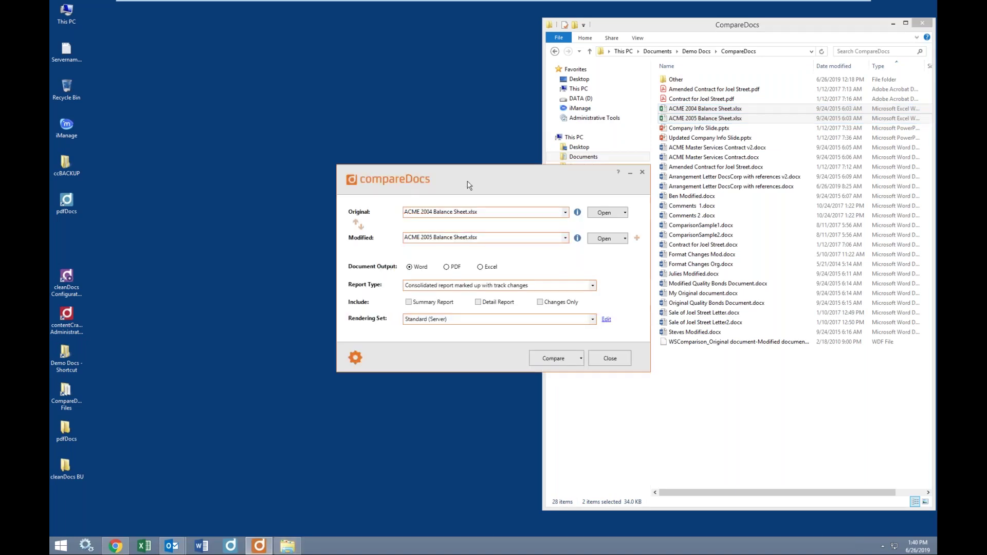
Step: Set PDF output with a side-by-side annotated report type, then view the balance-sheet comparison as a new document
drag(468, 178, 296, 112)
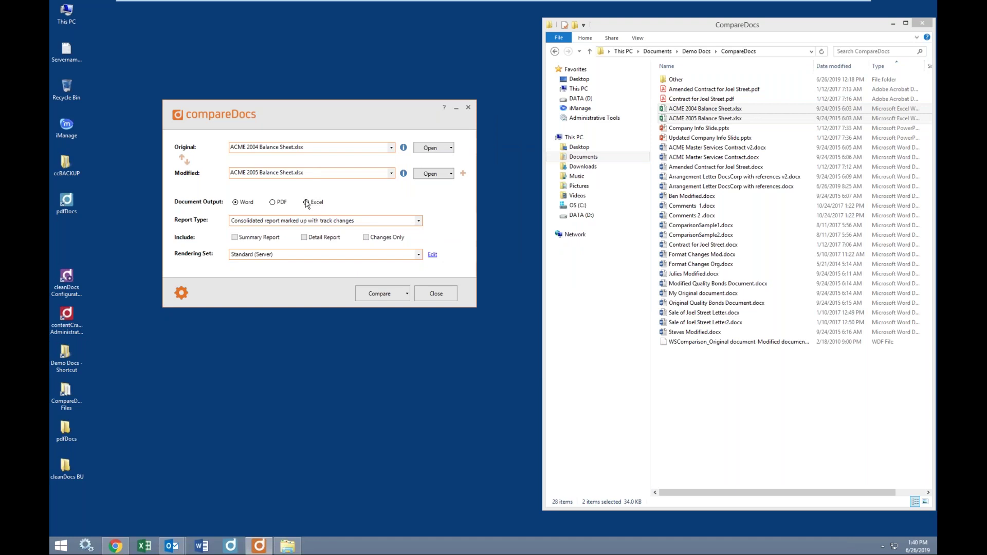
click(272, 204)
click(330, 224)
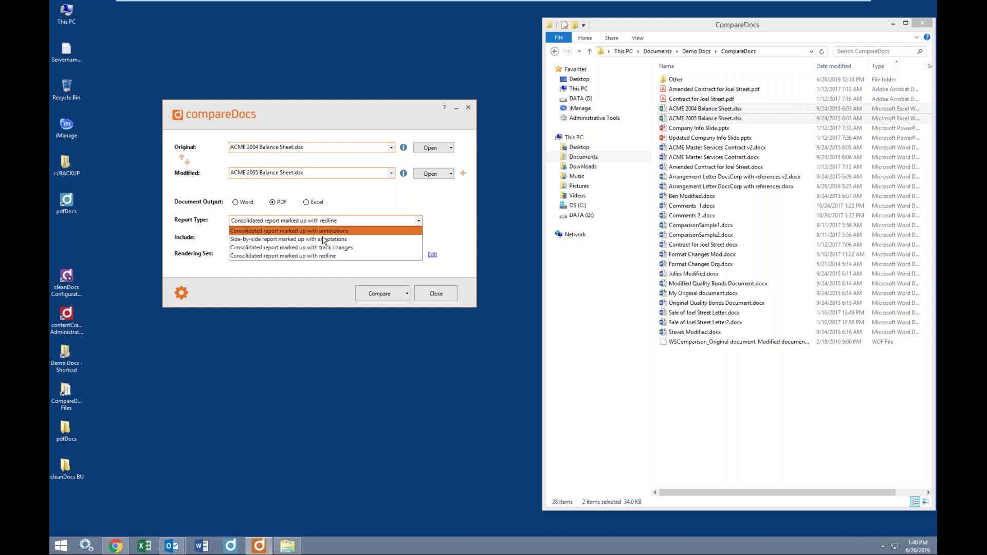
click(270, 240)
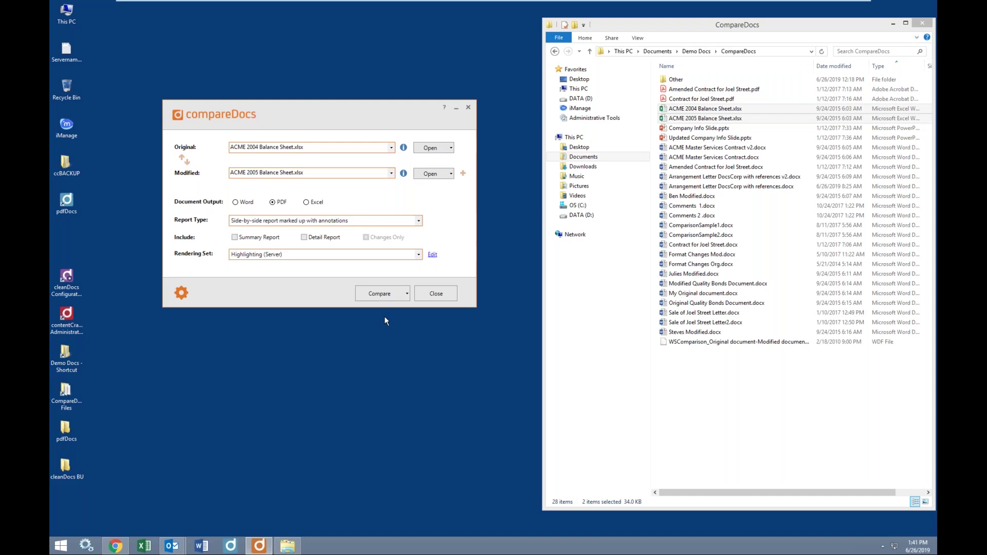
click(389, 297)
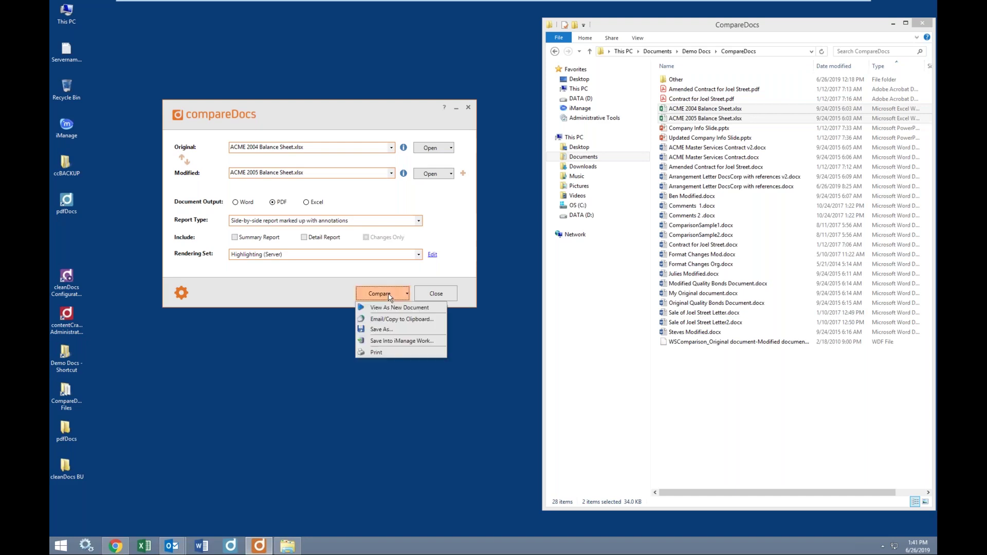
click(387, 308)
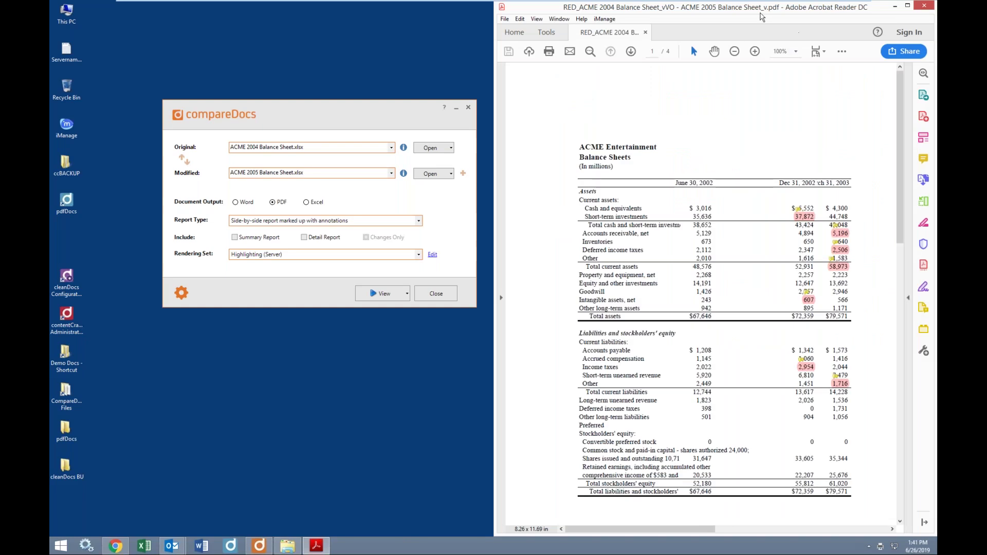
Step: Maximize the balance-sheet redline, read change notes like 37,872 to 38,986, then close Acrobat
drag(753, 11, 519, 40)
double_click(519, 40)
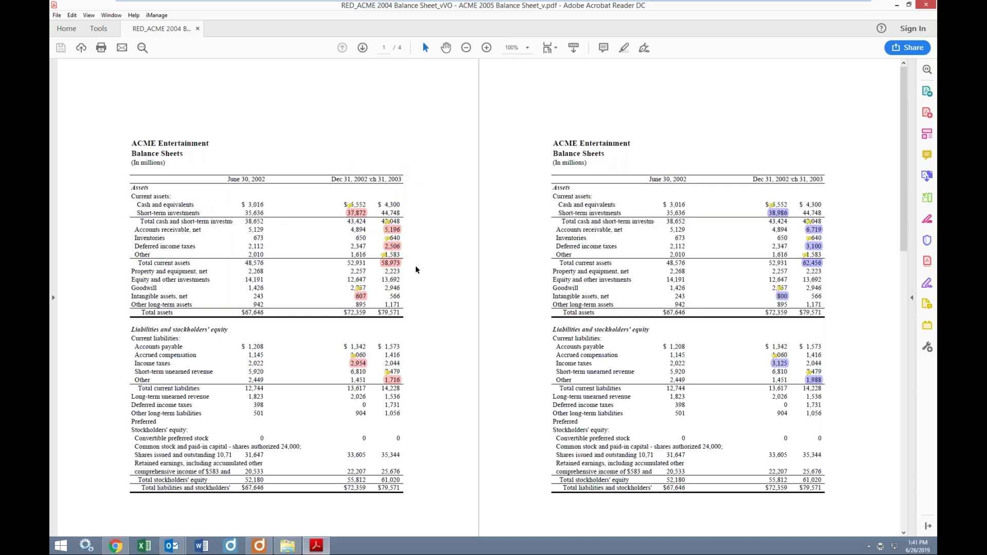
click(355, 212)
click(364, 239)
mouse_move(358, 218)
mouse_move(776, 217)
click(926, 5)
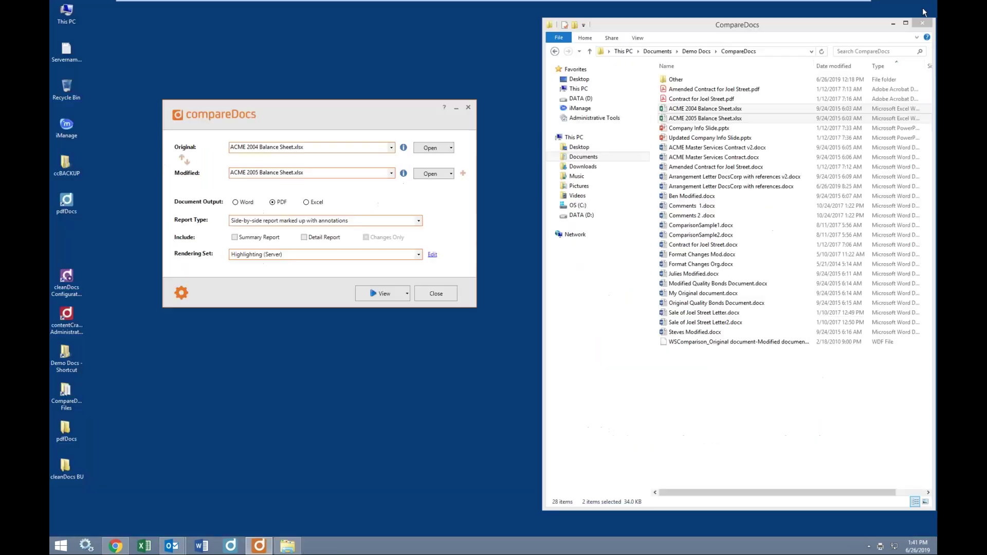
Step: Choose Excel Document Output and view the ACME balance sheets in Spreadsheet Compare
click(307, 202)
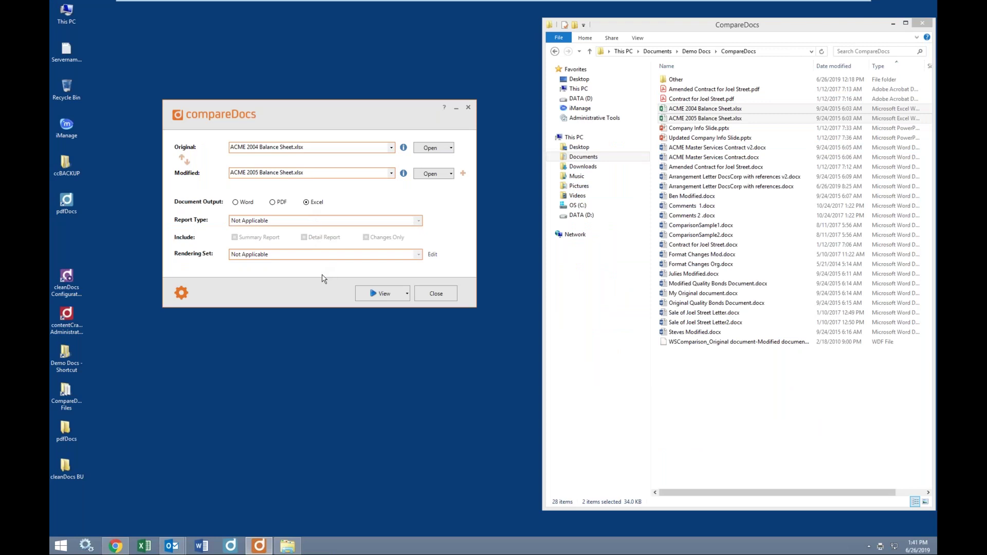
click(387, 295)
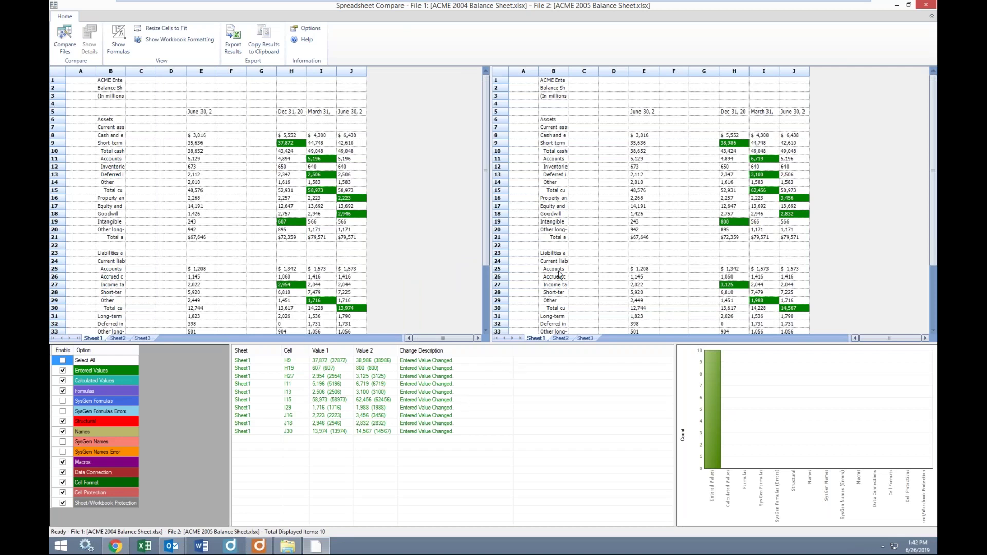
Step: Jump to changed cells H9, H19, H27 and I11 in both sheets, then close Spreadsheet Compare
click(317, 363)
click(318, 370)
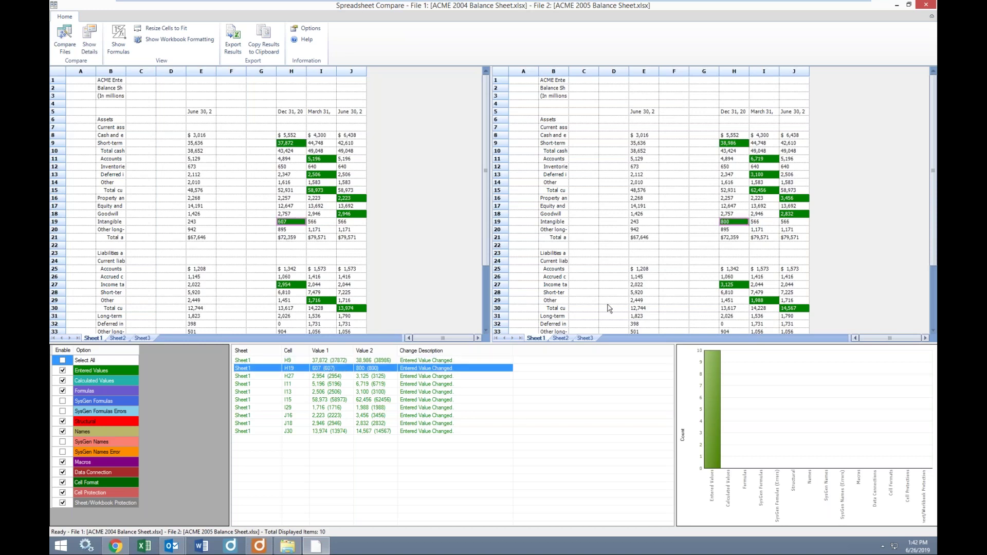
click(309, 376)
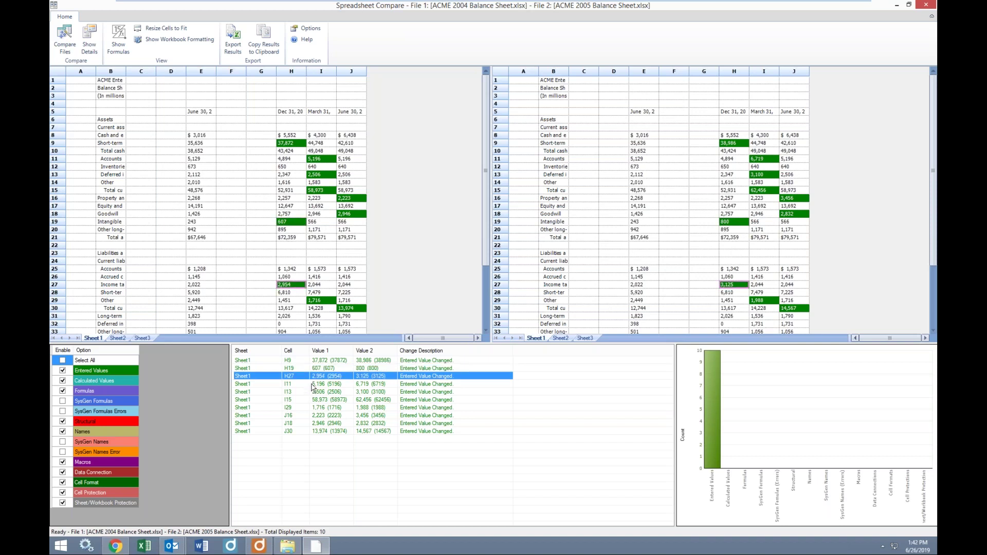
click(312, 386)
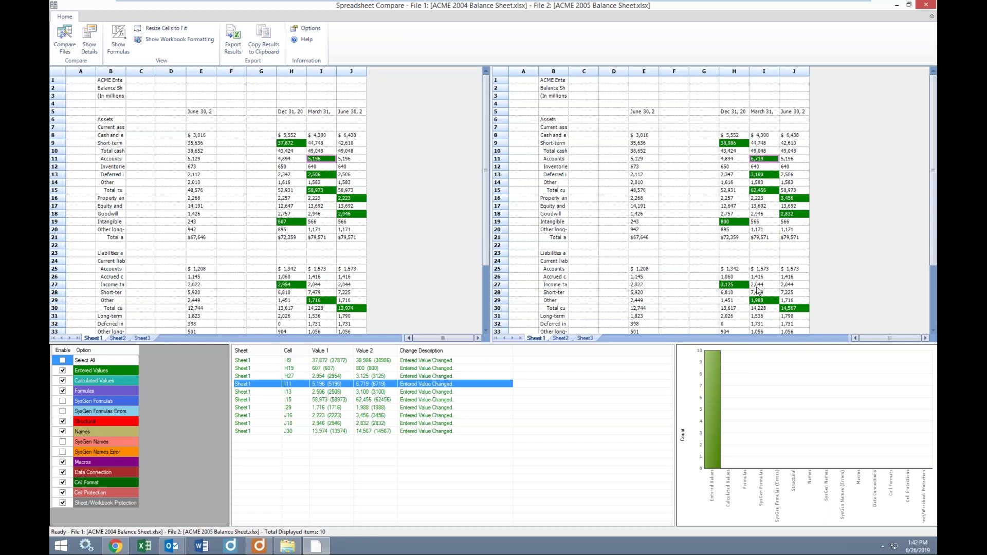
click(925, 5)
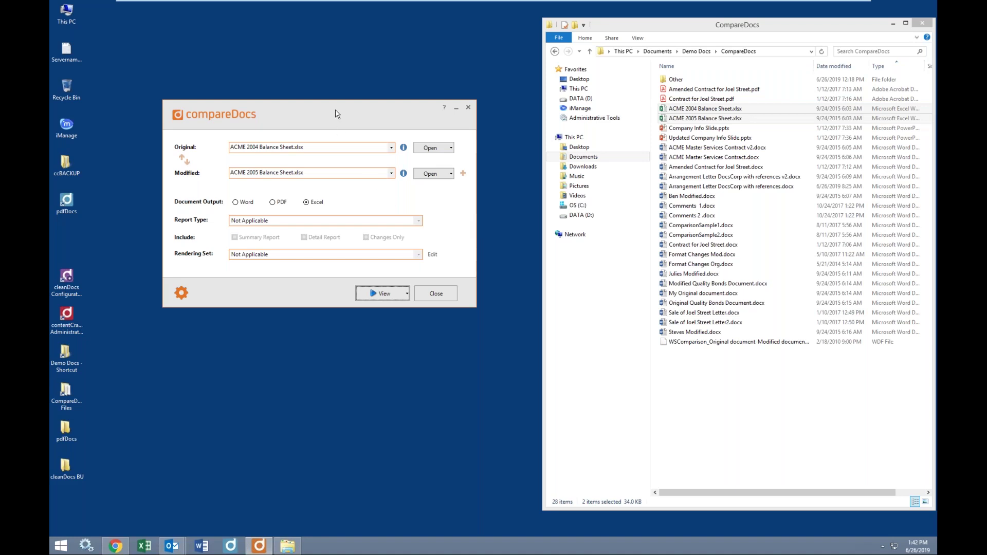
Step: Close the balance-sheet setup and drag Company Info Slide.pptx and Updated Company Info Slide.pptx onto compareDocs
drag(337, 114, 307, 89)
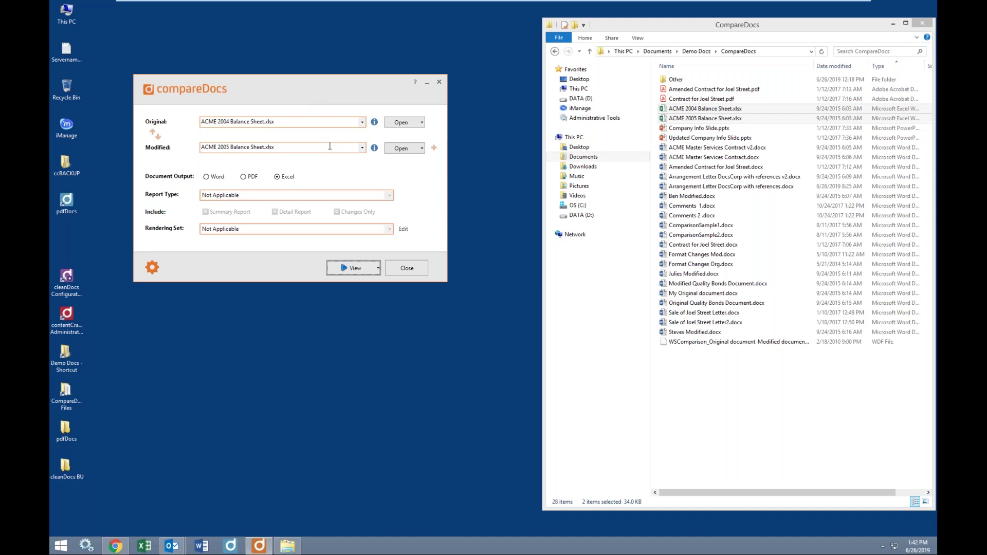
click(439, 82)
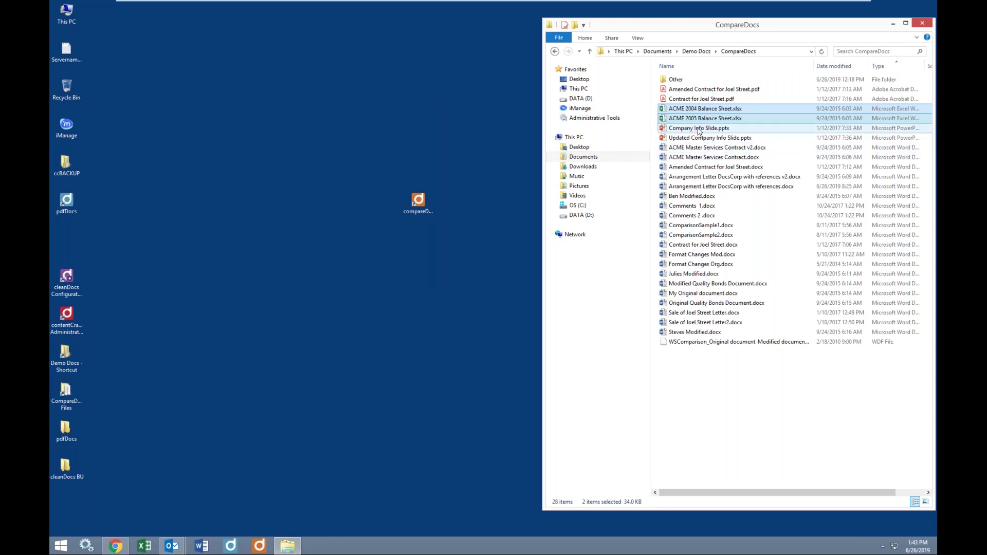
click(700, 128)
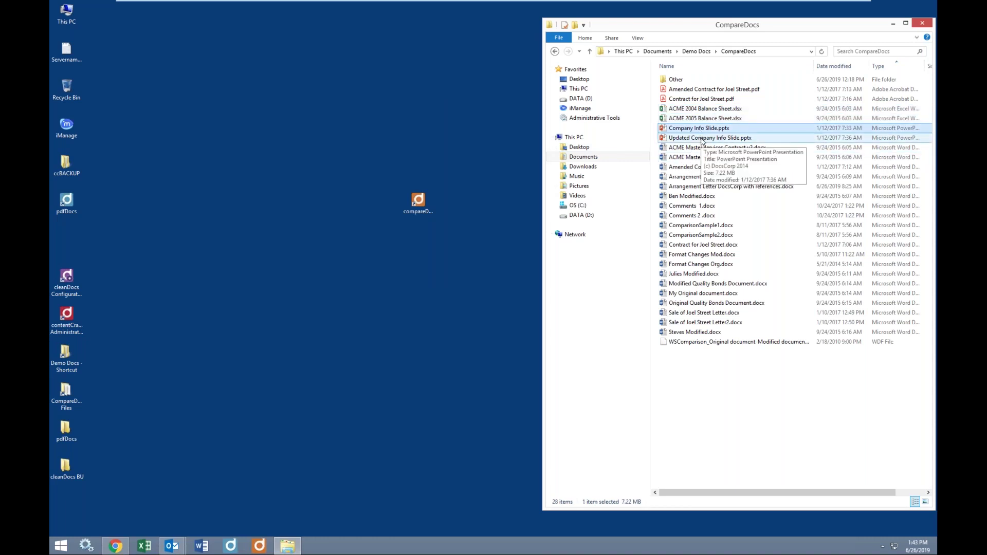
ctrl+click(702, 138)
drag(702, 140, 418, 205)
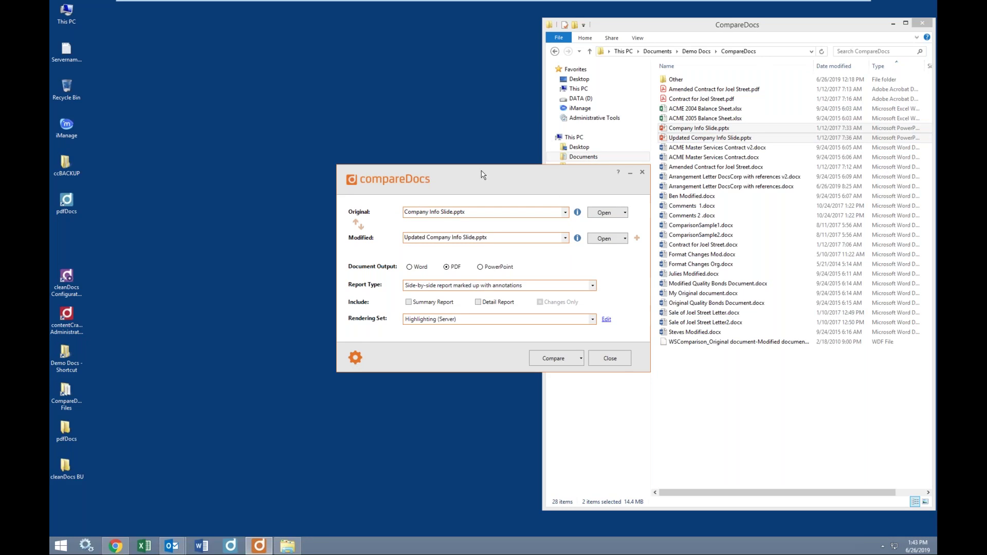
Step: Reposition the dialog and view the slide-deck comparison as a new document
drag(477, 170, 339, 101)
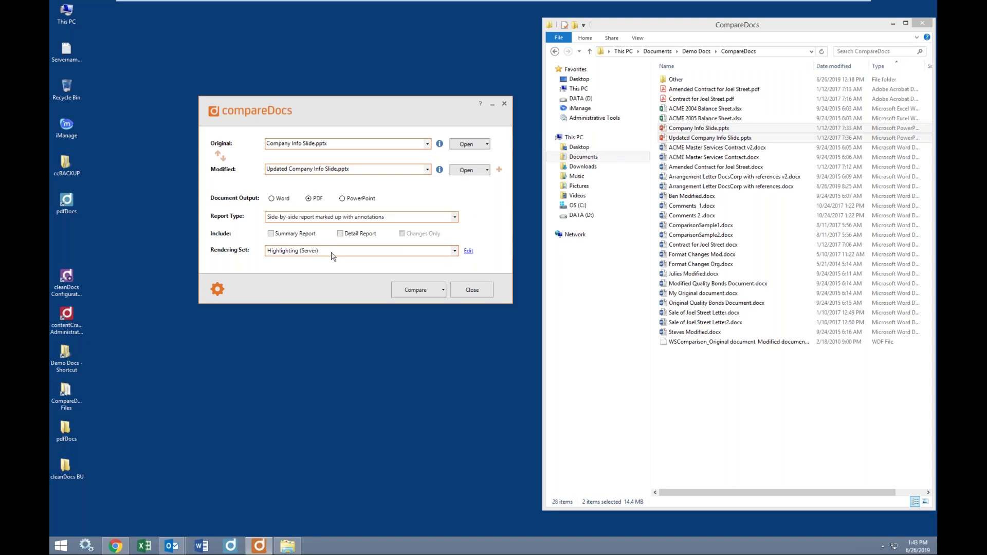
click(418, 290)
click(423, 307)
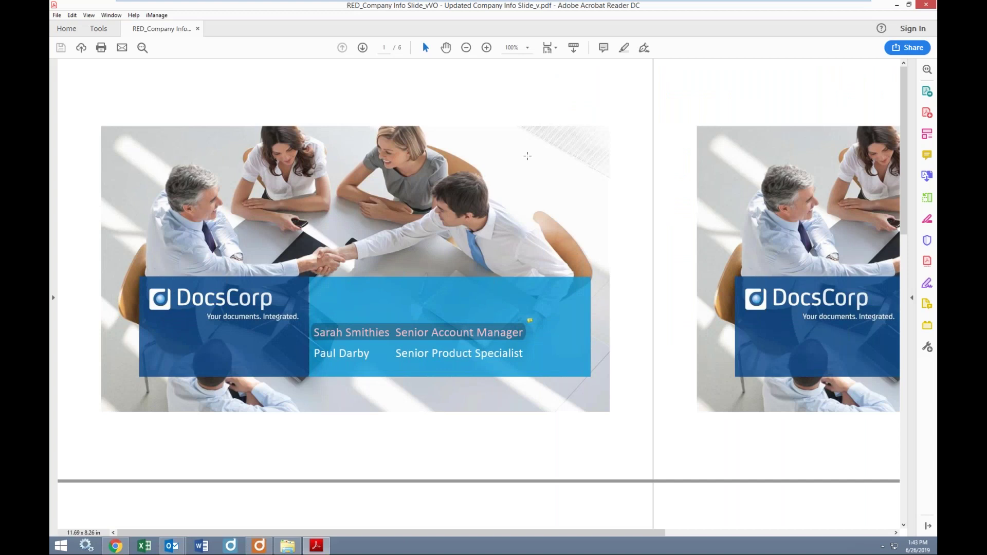
Step: Zoom the slide redline to 75%, read the markup comments, and scroll down through the About us slide
click(528, 49)
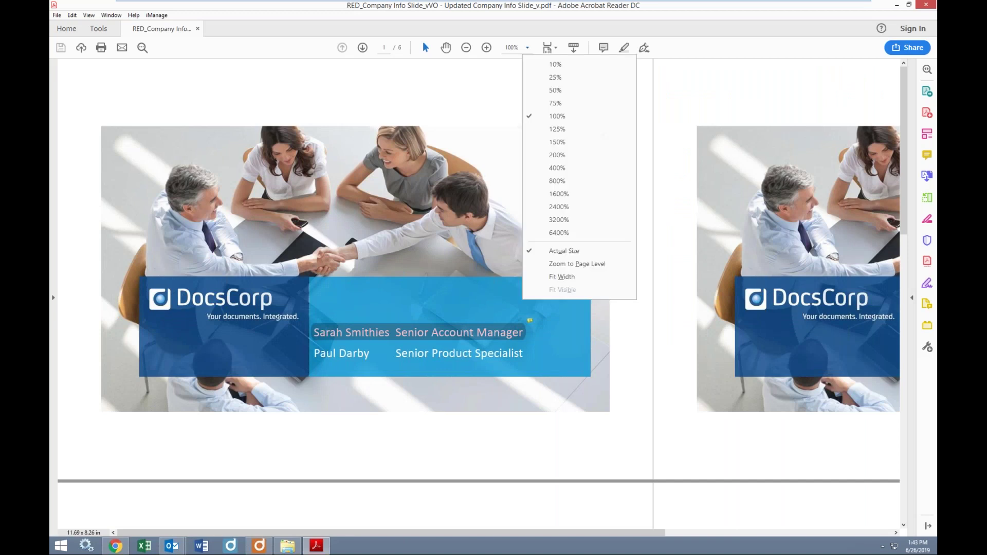
click(555, 103)
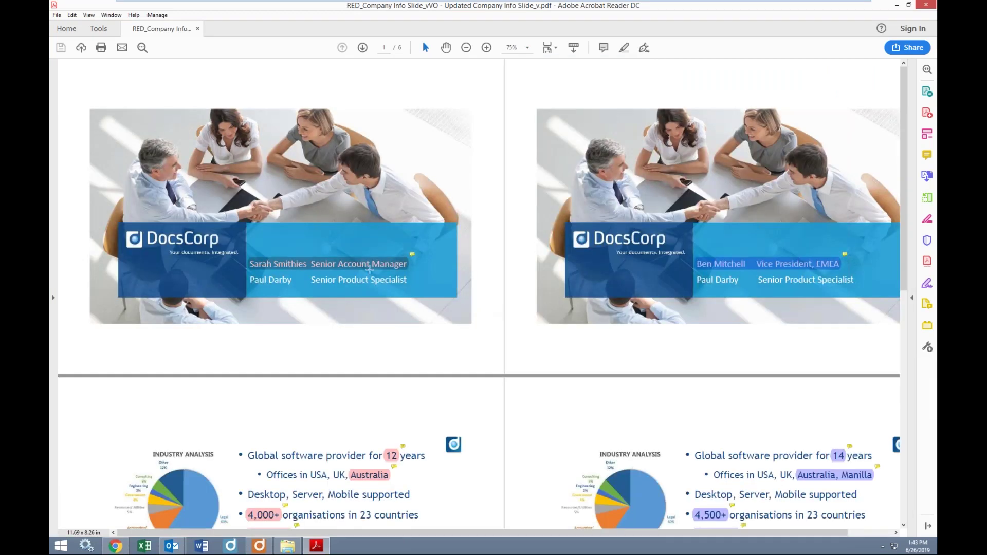
mouse_move(370, 268)
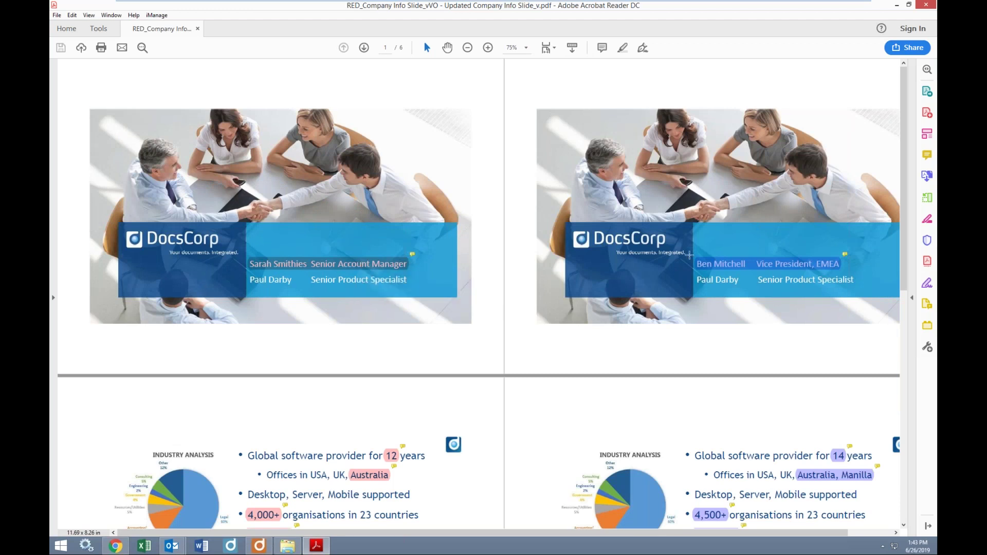
mouse_move(734, 263)
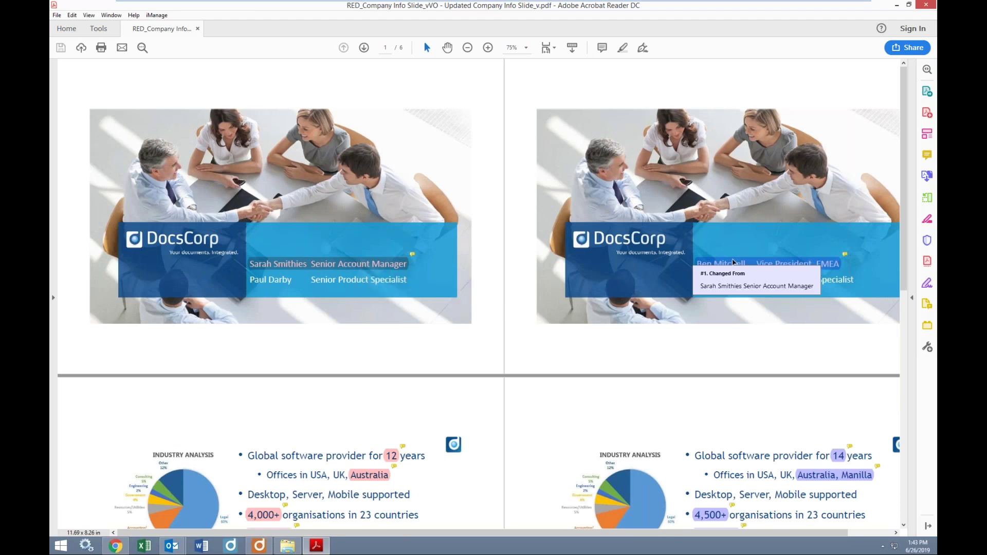
scroll(482, 319, down, 5)
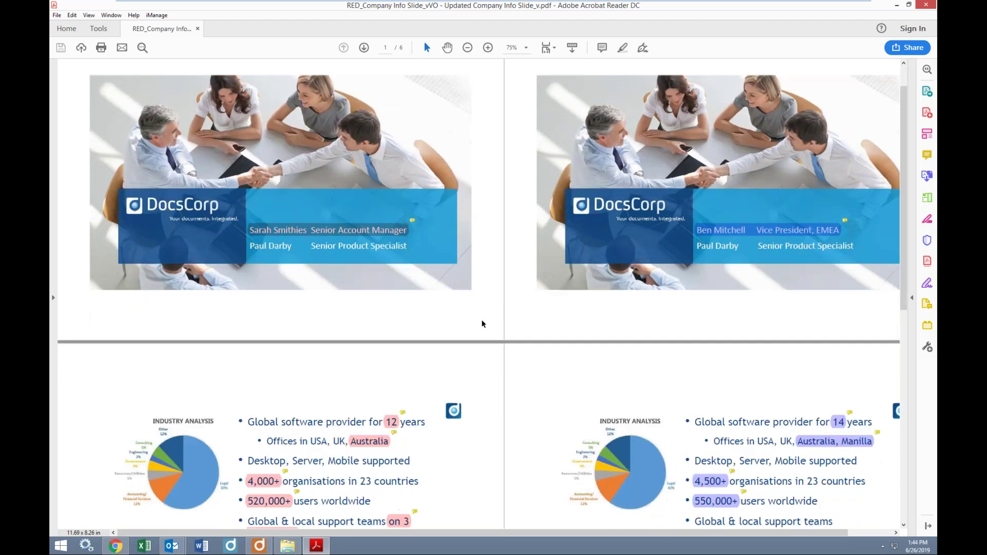
scroll(483, 323, down, 4)
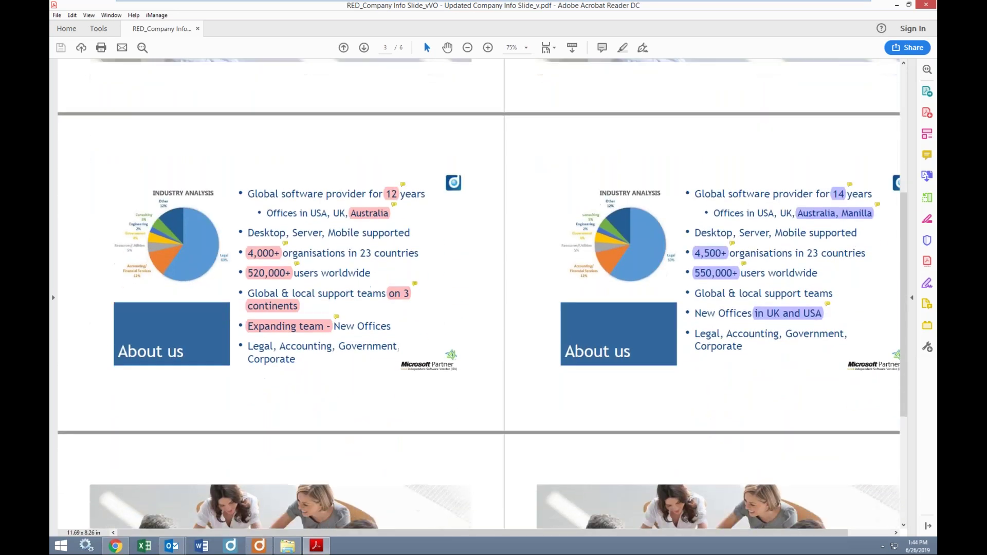
scroll(482, 322, down, 1)
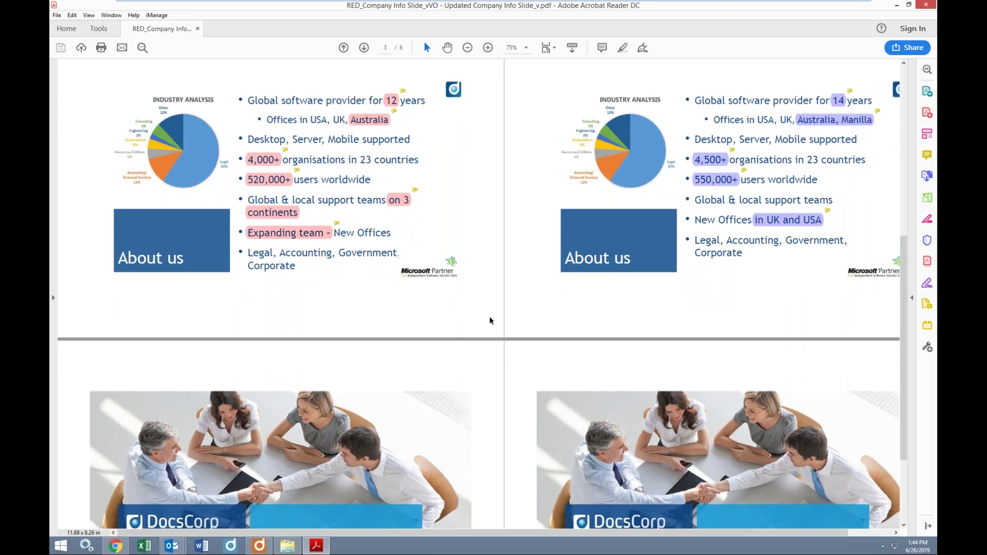
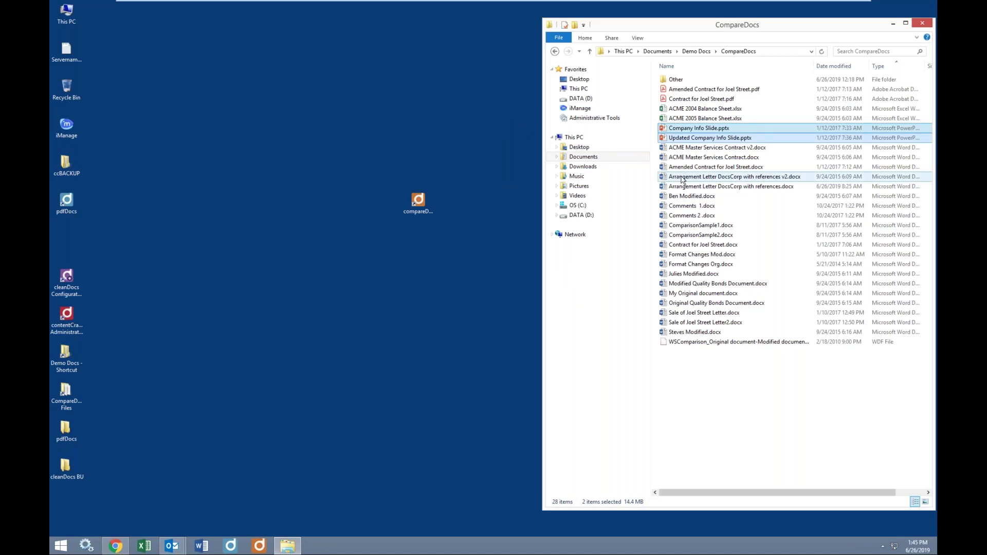
Step: Select the two Arrangement Letter DocsCorp documents in the CompareDocs folder
click(694, 186)
shift+click(684, 177)
Step: Open 'Arrangement Letter DocsCorp with references.docx' in Word
click(696, 188)
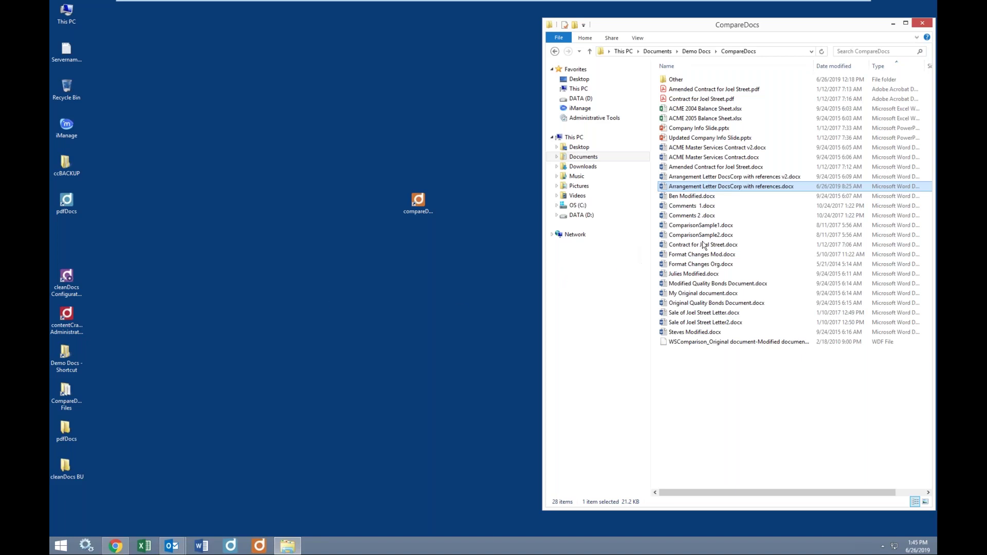
double_click(707, 187)
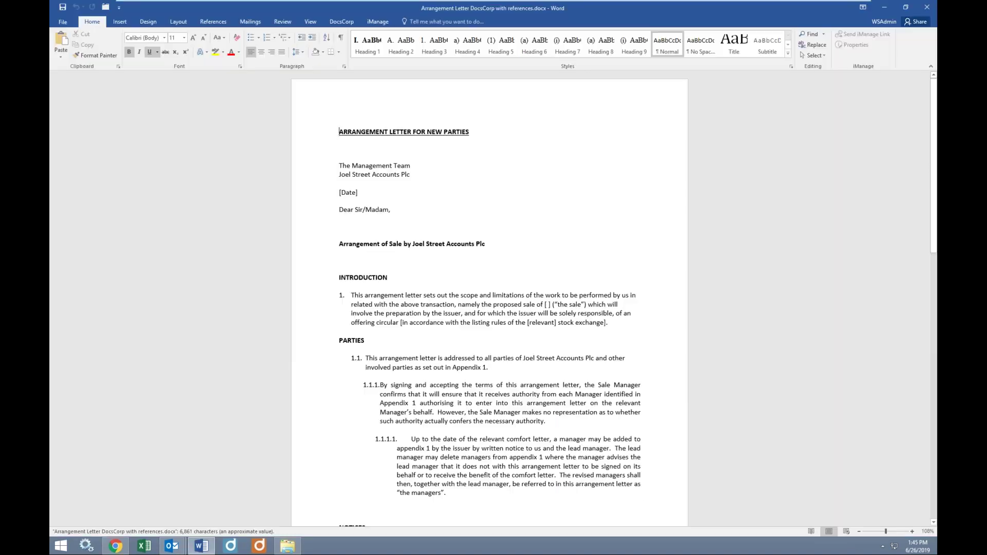
Step: Select the letter text from the Arrangement of Sale heading through clause 1 INTRODUCTION and bring up its context menu
scroll(430, 263, down, 2)
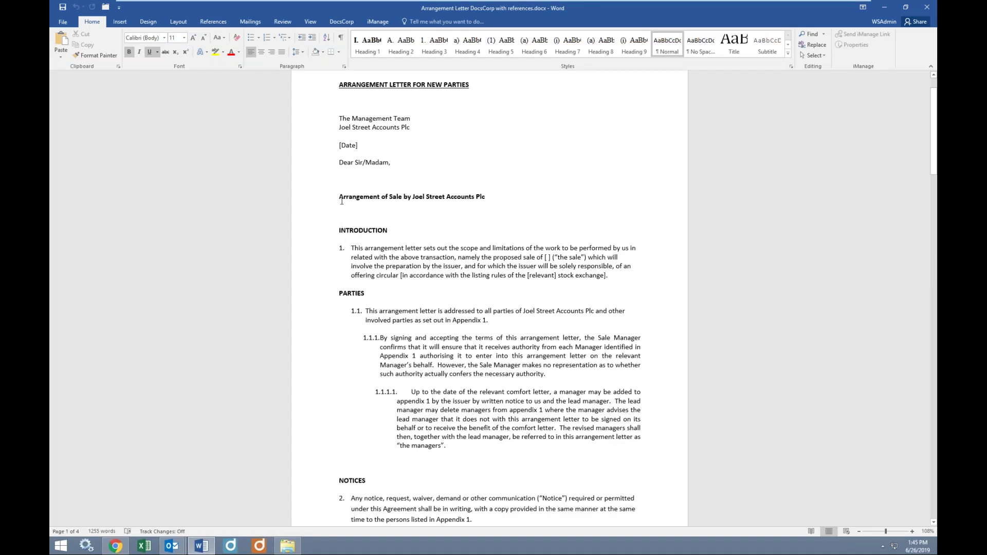
drag(339, 196, 614, 278)
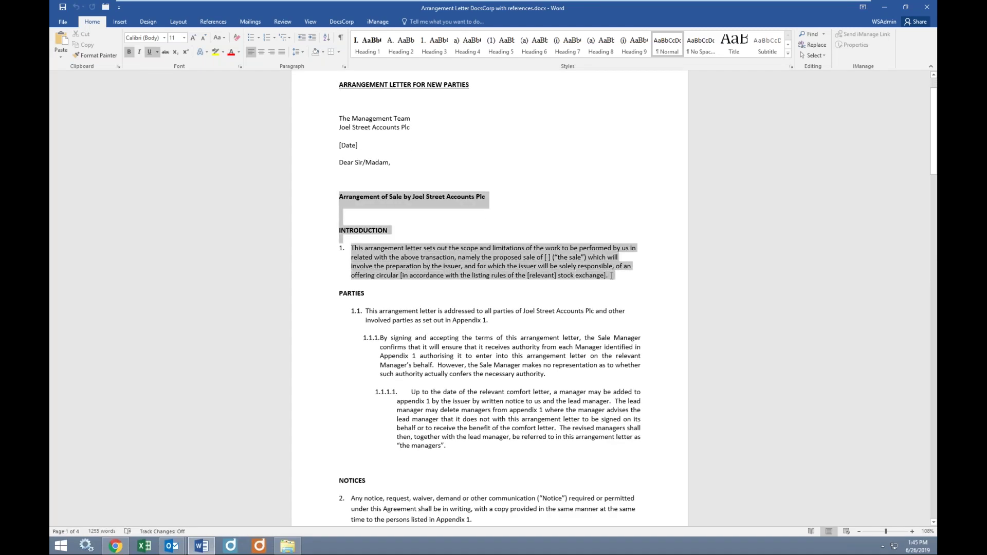
right_click(441, 263)
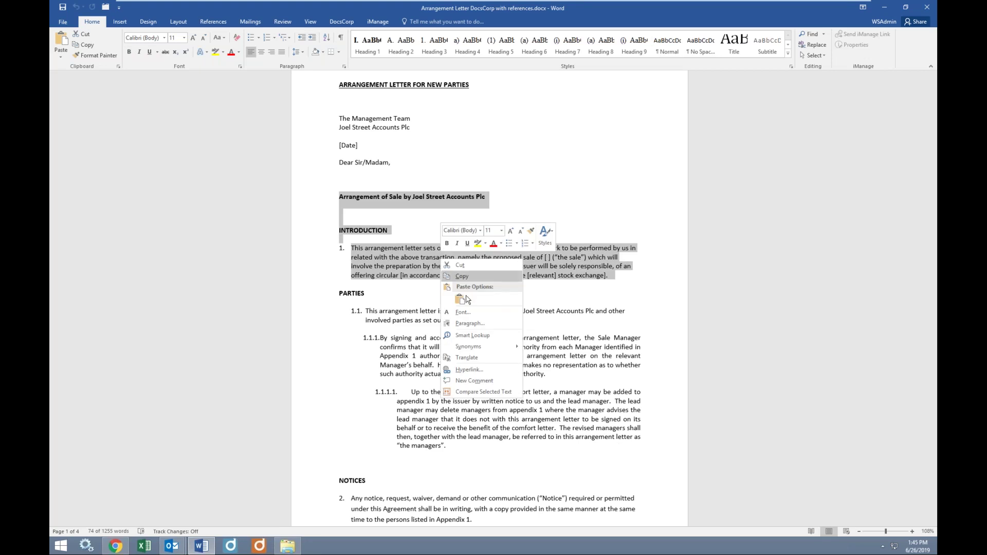
Step: Send the selected text to compareDocs as the Original, then bring up Outlook's Document Worklist window
click(483, 392)
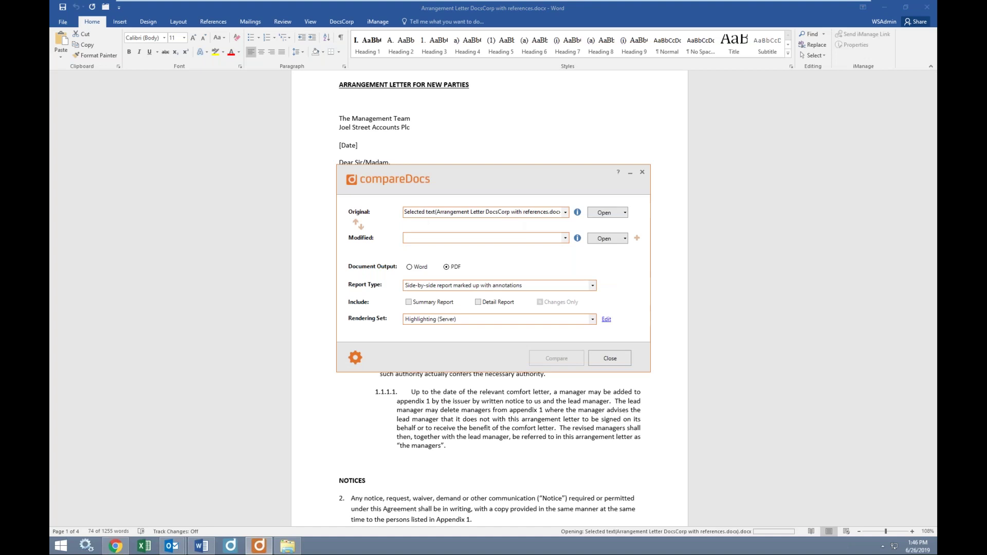
click(886, 6)
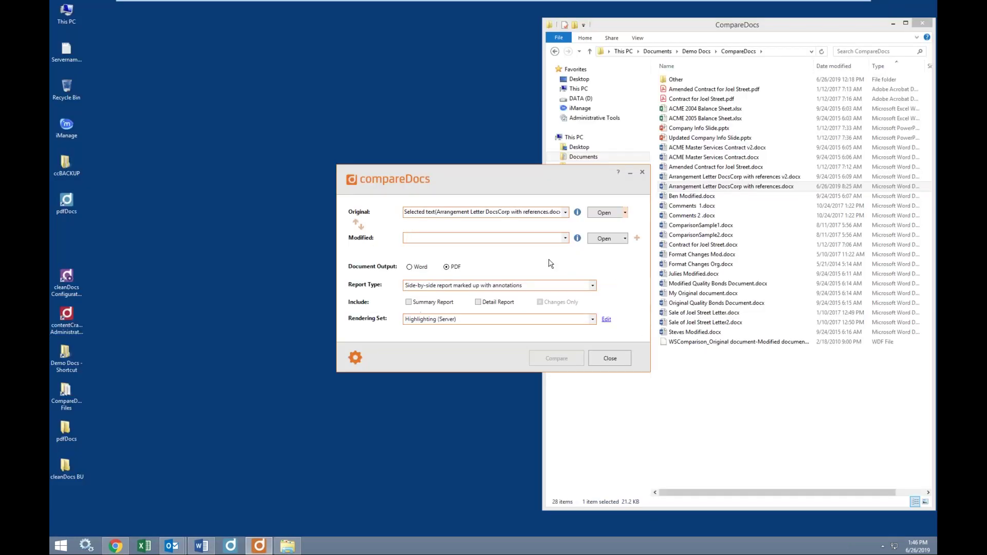
mouse_move(177, 546)
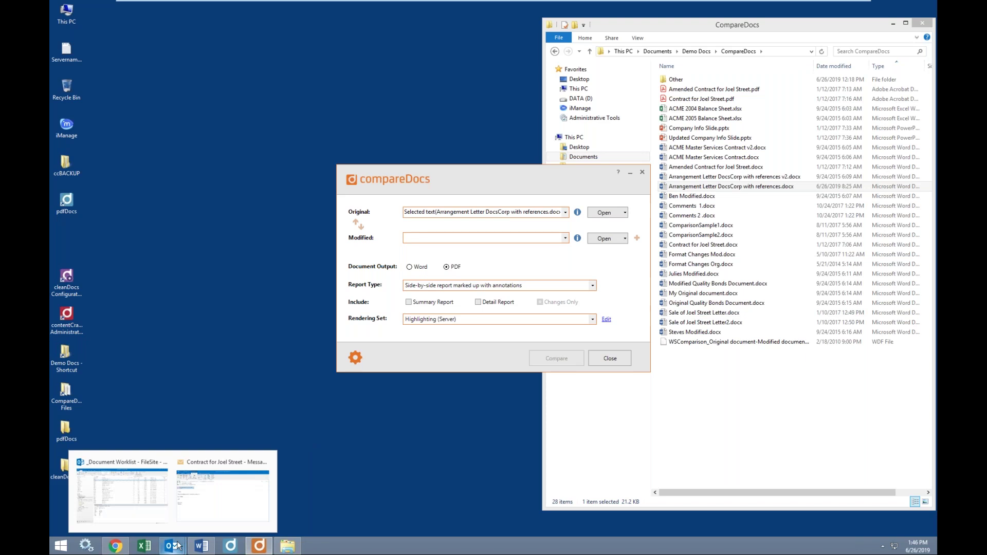
click(156, 501)
Step: Open the New Clause draft from the Inbox in its own window
click(92, 94)
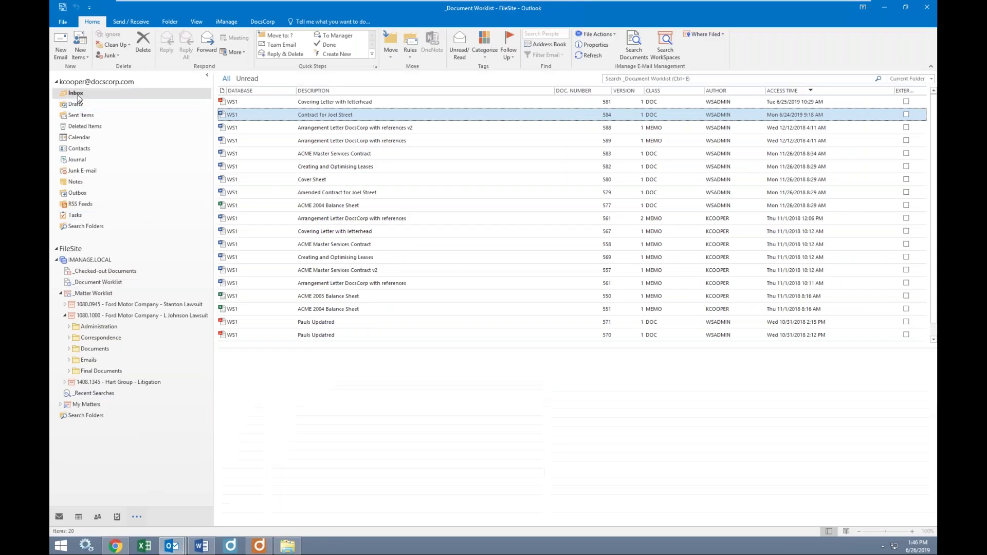
click(308, 120)
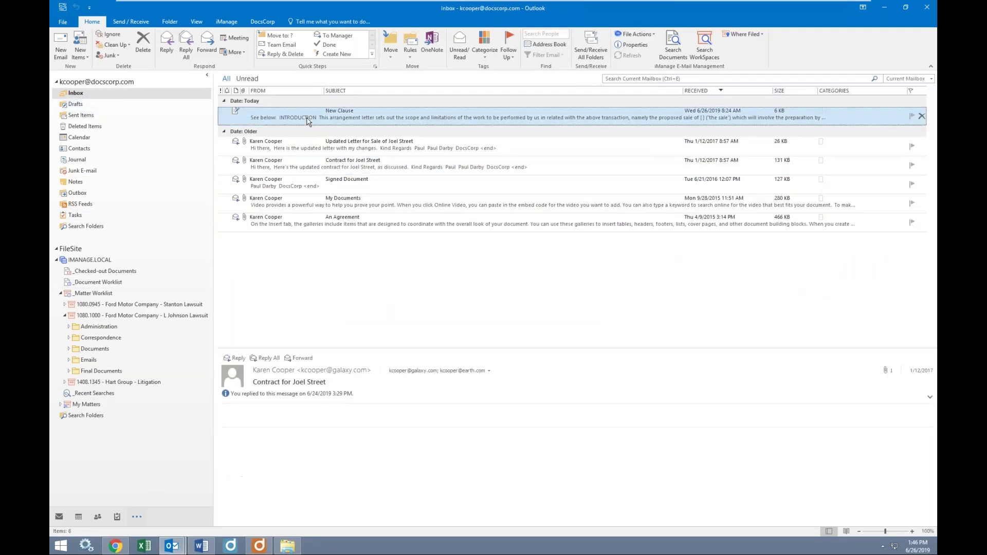
double_click(307, 120)
Step: Copy the email's INTRODUCTION clause paragraph to the clipboard
drag(475, 229, 112, 201)
right_click(149, 216)
click(172, 235)
right_click(166, 229)
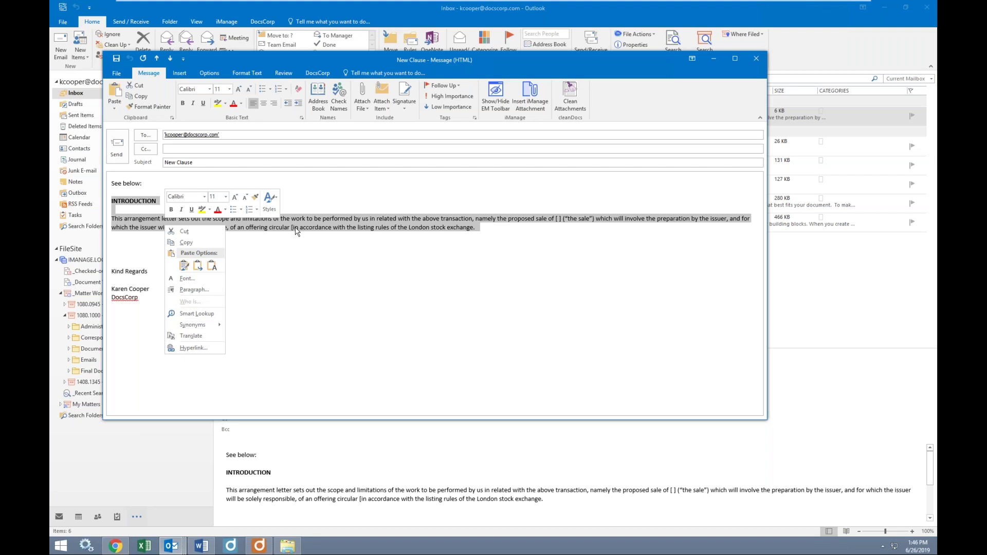
key(Escape)
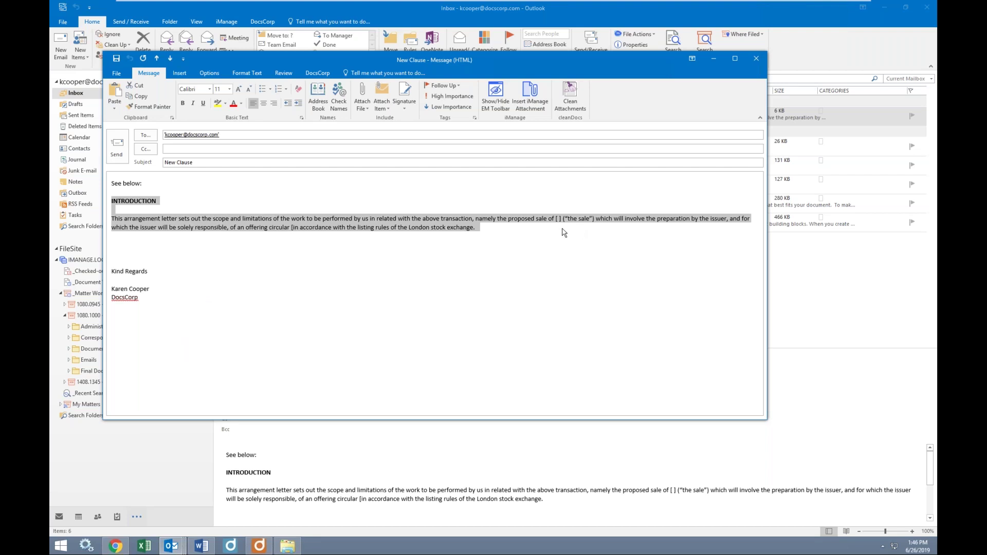
Step: In compareDocs, load the copied clause from the Clipboard as the Modified document
click(258, 547)
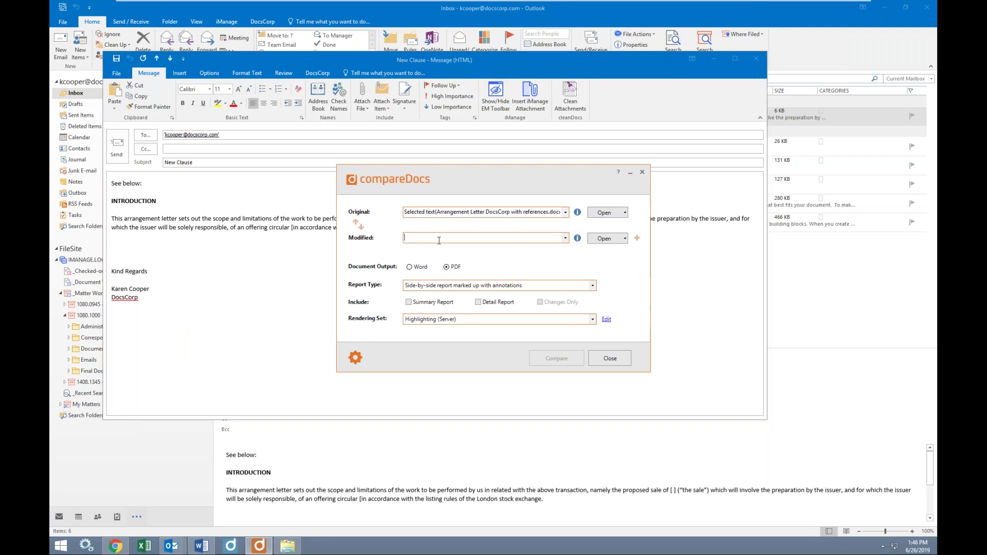
click(625, 239)
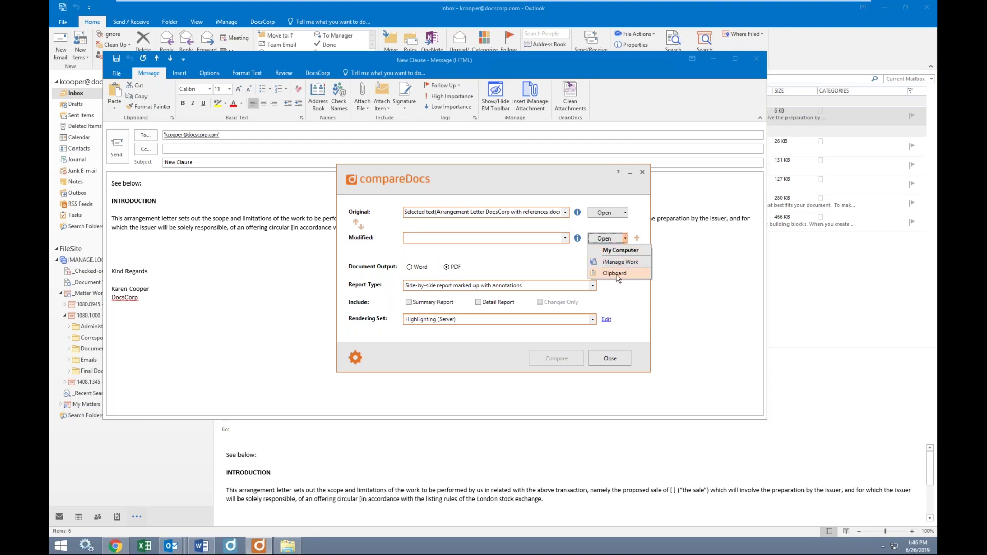
click(615, 273)
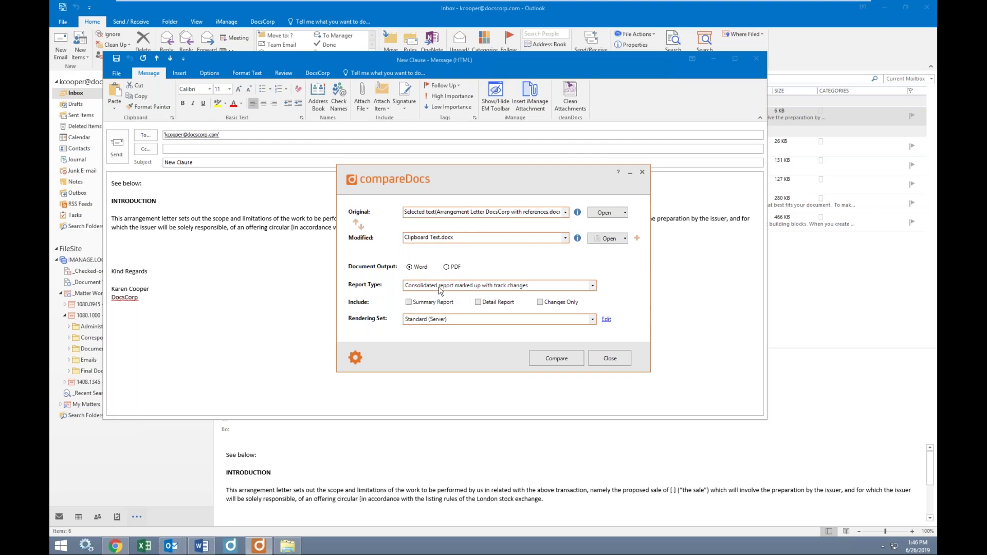
Step: Set the report type to 'Consolidated report marked up with redline' and view the comparison as a new document
click(451, 289)
click(454, 304)
click(552, 359)
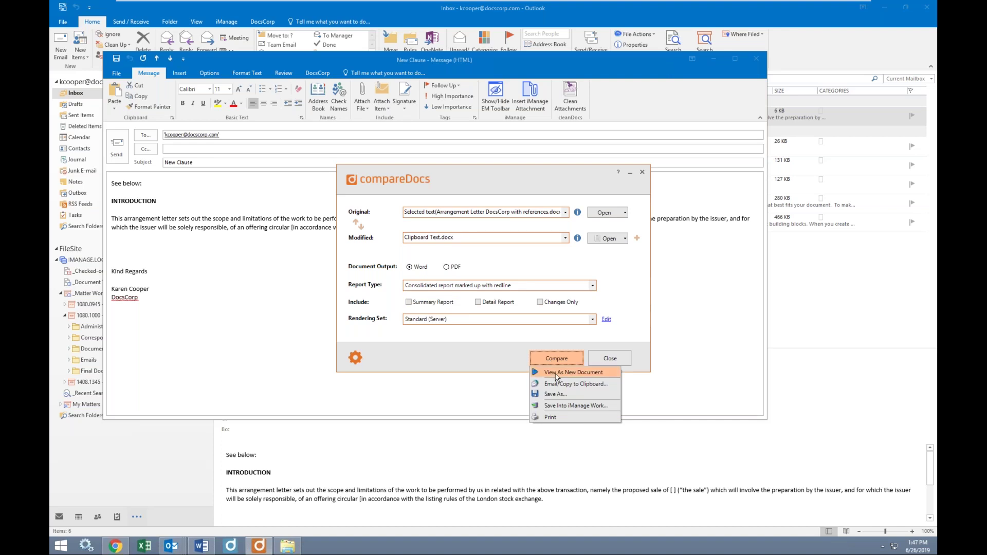
click(556, 375)
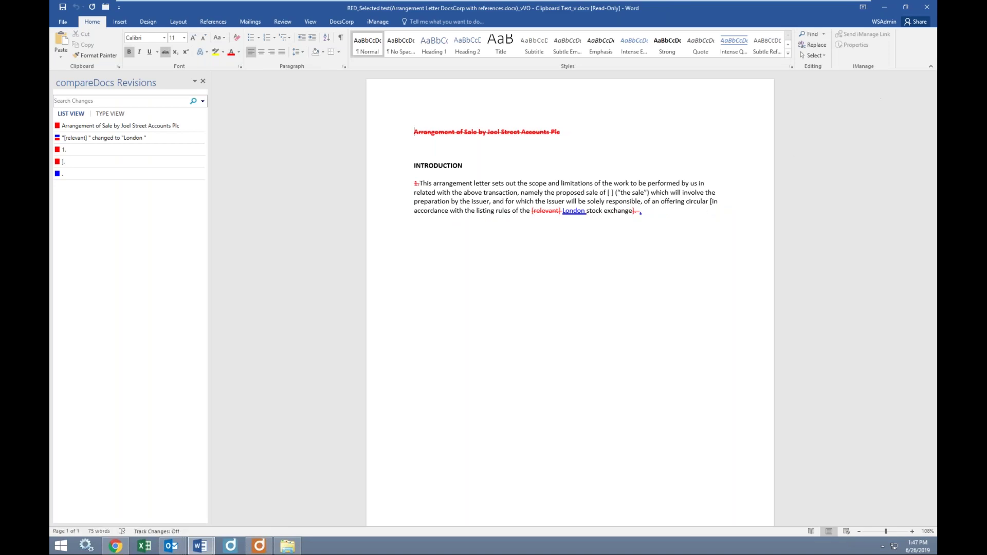
Step: Close the redline report without saving, then close the arrangement letter
click(926, 7)
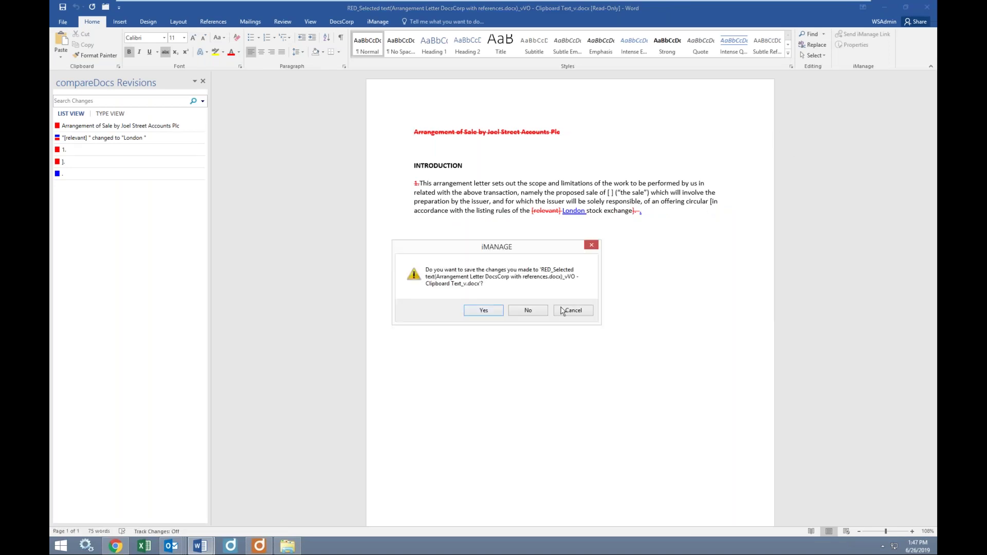
click(528, 310)
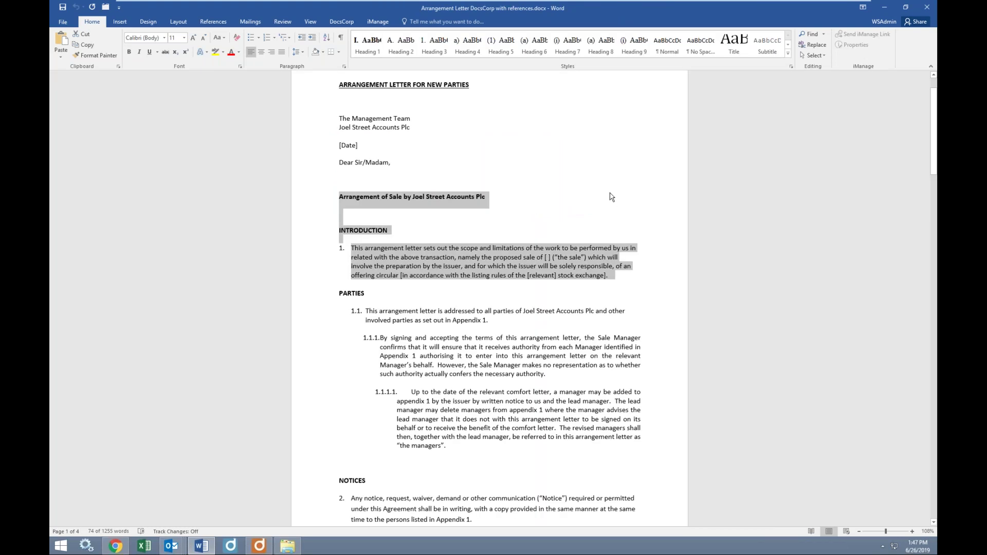
click(927, 7)
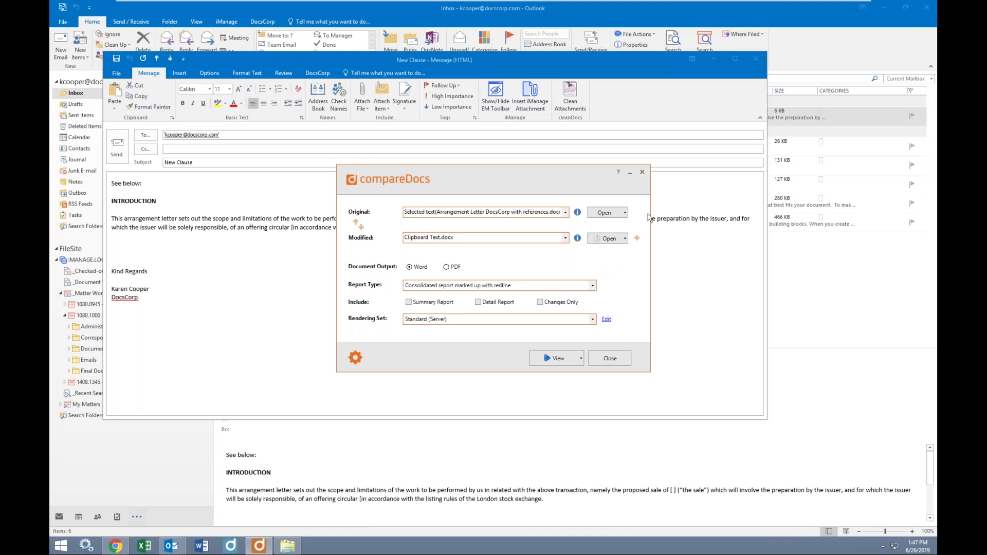
Step: Close the compareDocs dialog and the New Clause message window
click(643, 173)
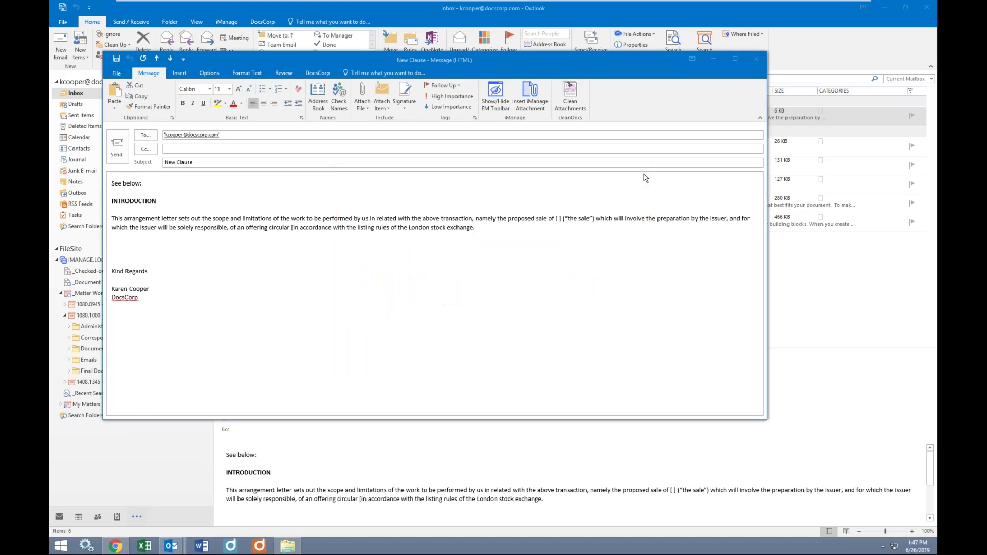
click(756, 59)
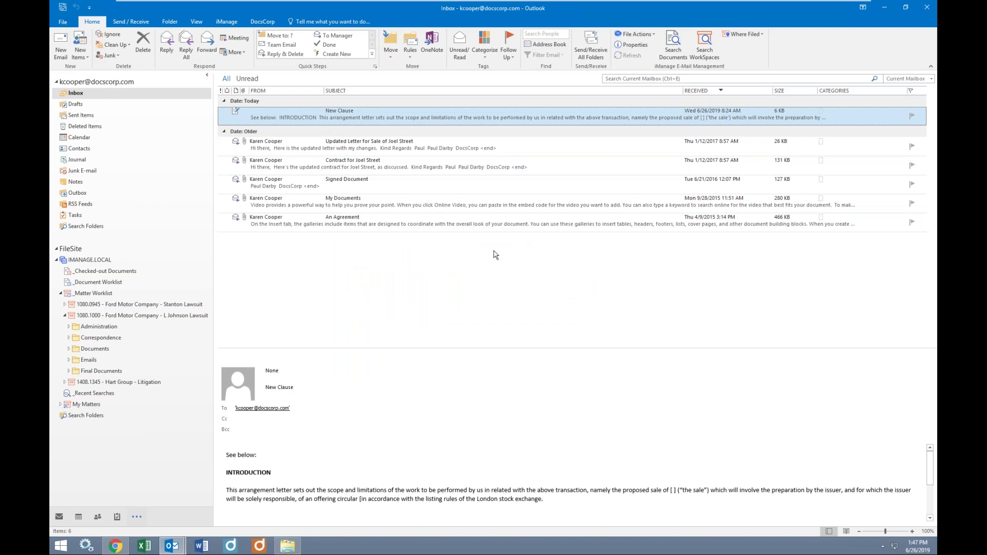
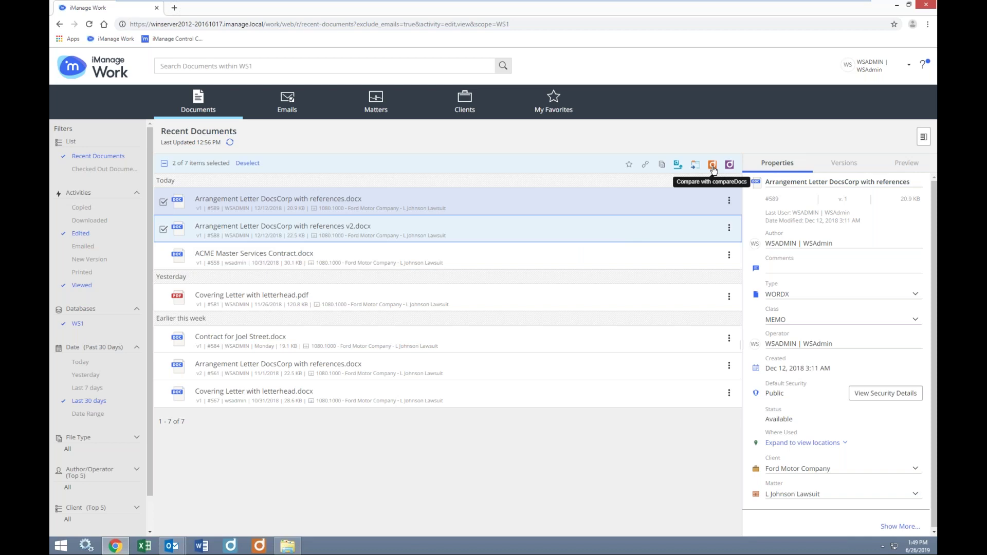
Step: Launch compareDocs on the two selected letters in its web app and pick Office 365 sign-in
click(713, 169)
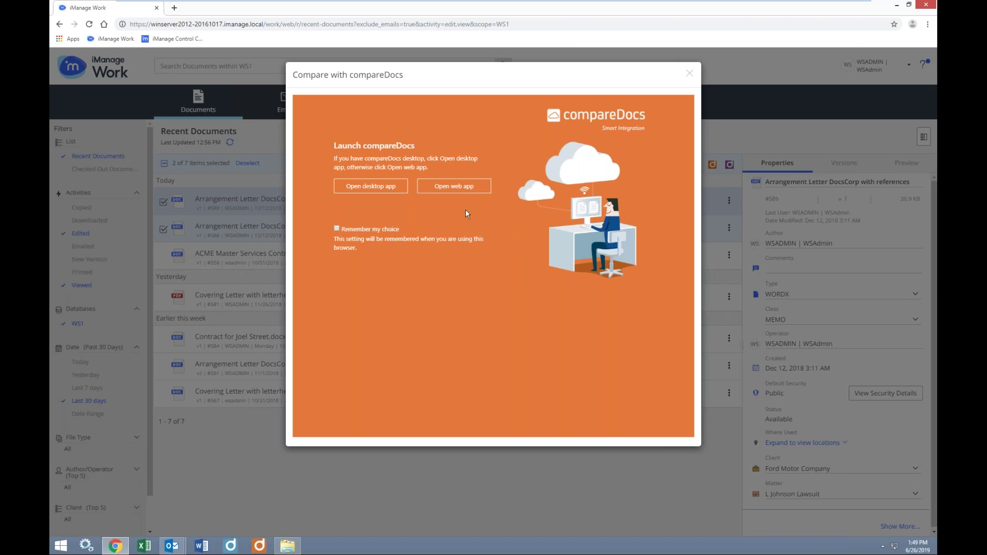
click(461, 191)
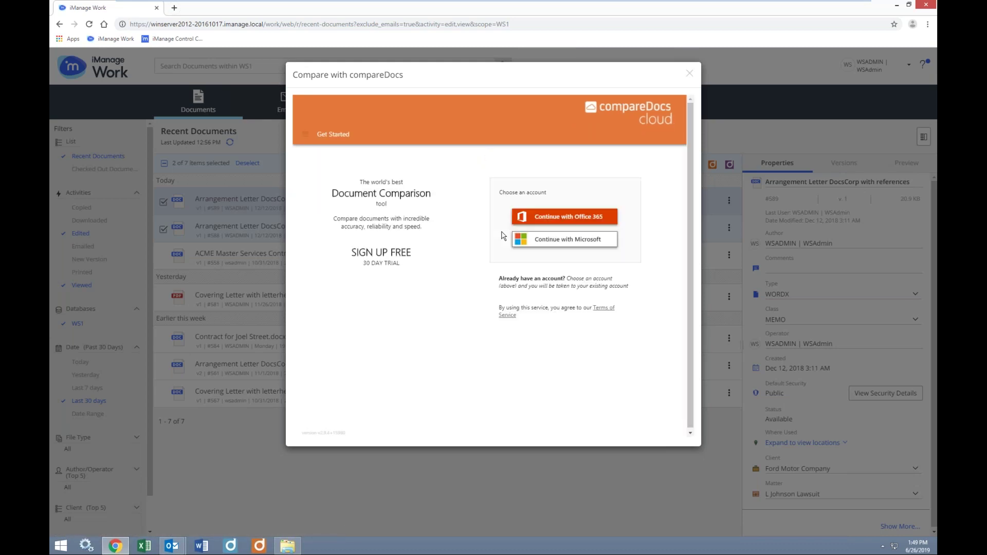
click(539, 221)
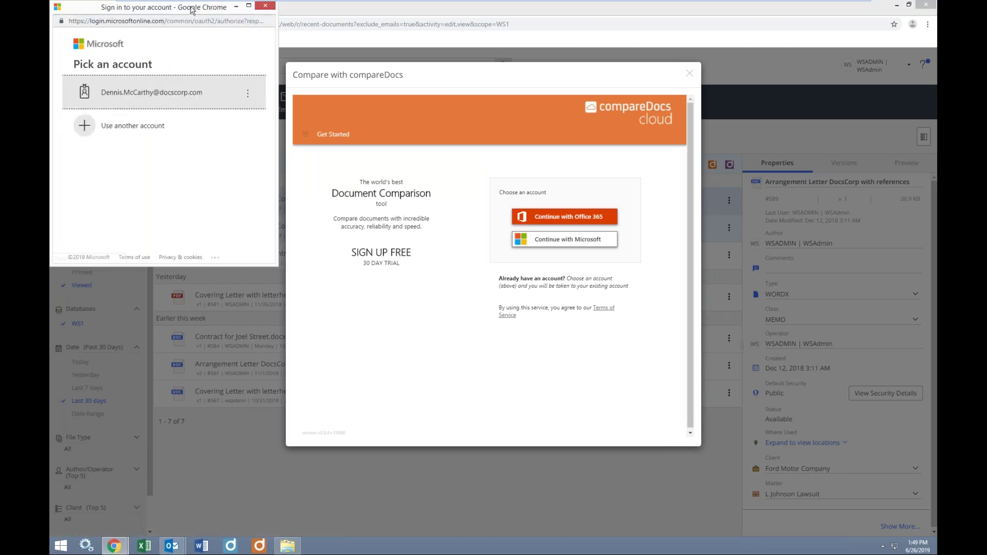
Step: Sign in with the existing Microsoft account, verify with the texted code, and stay signed in
click(177, 98)
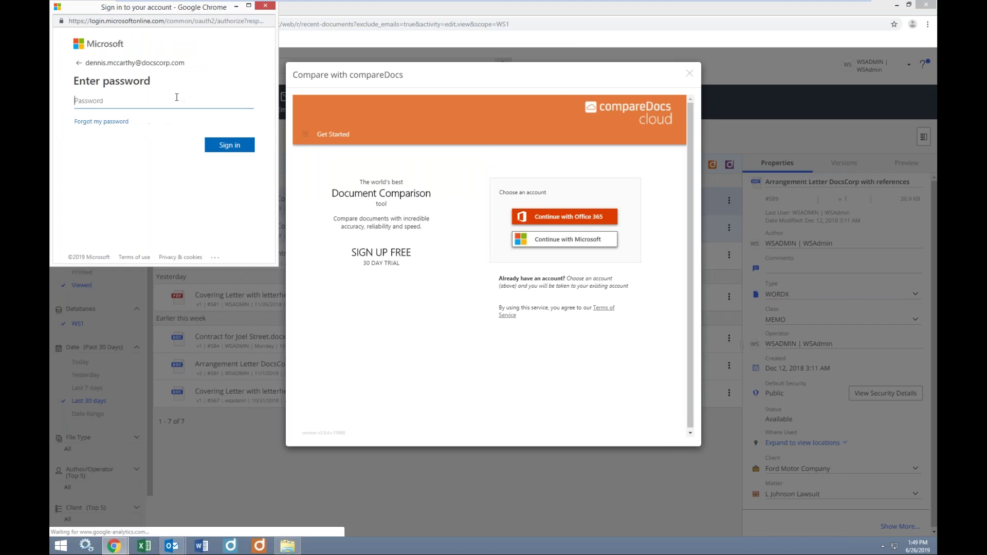
click(229, 146)
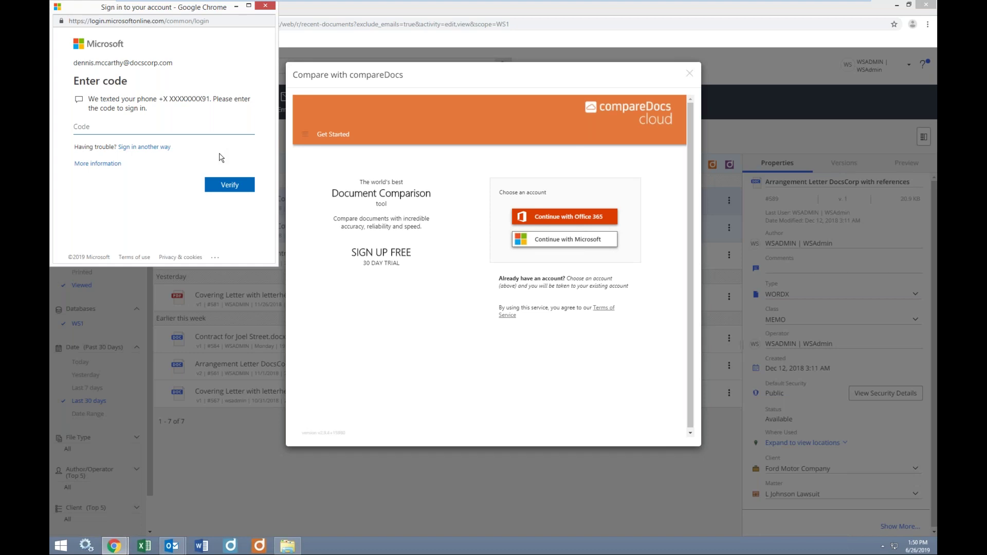
click(220, 187)
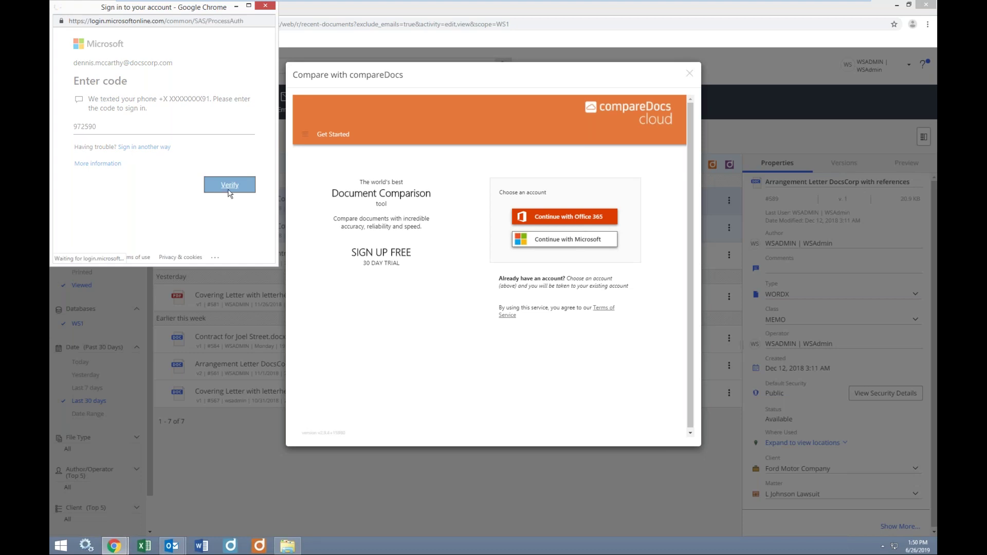
click(122, 129)
click(231, 149)
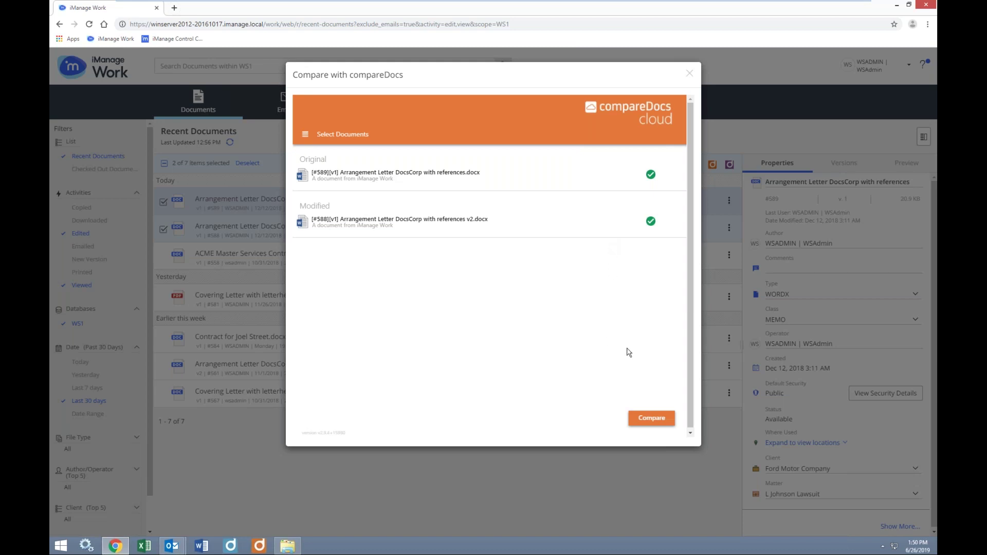
Step: Compare the two letters and open the CompareResult report in the browser
click(654, 419)
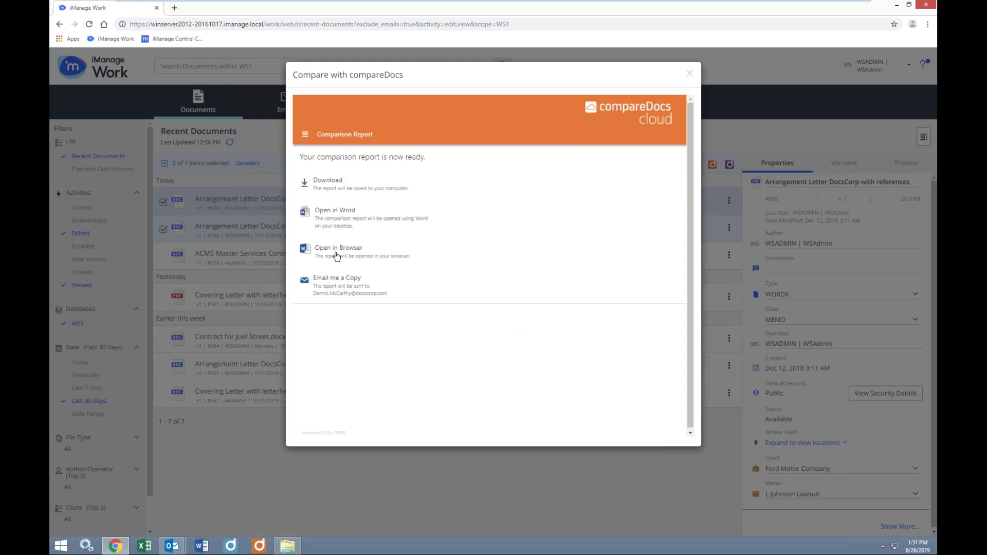
click(337, 252)
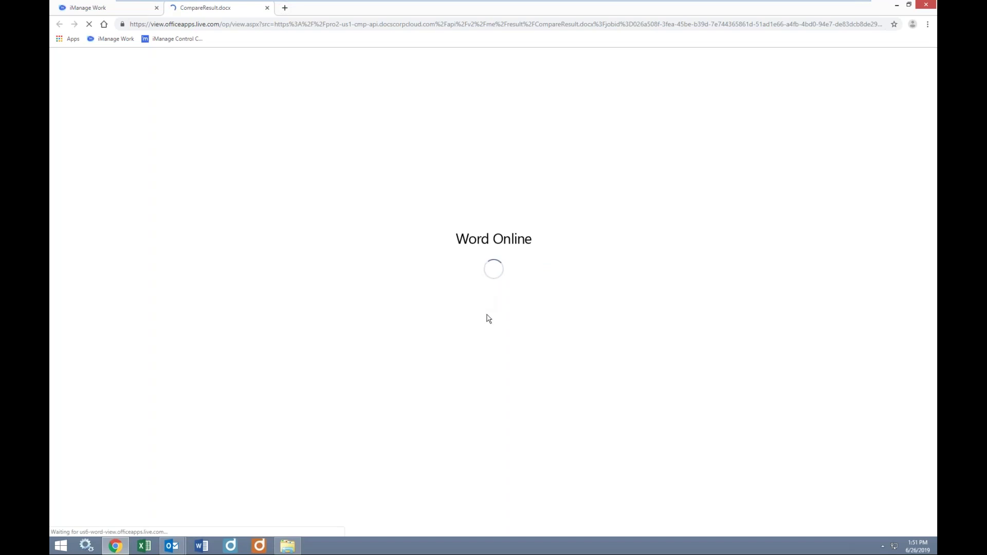
Step: Review the CompareResult redline, then minimize Chrome and launch desktop Word
scroll(488, 317, down, 4)
scroll(487, 315, up, 3)
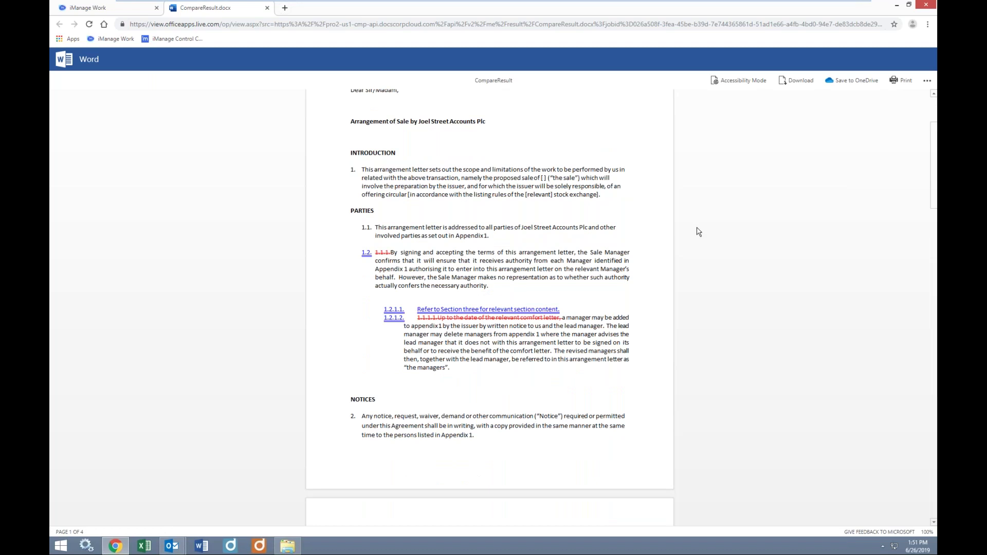
click(896, 7)
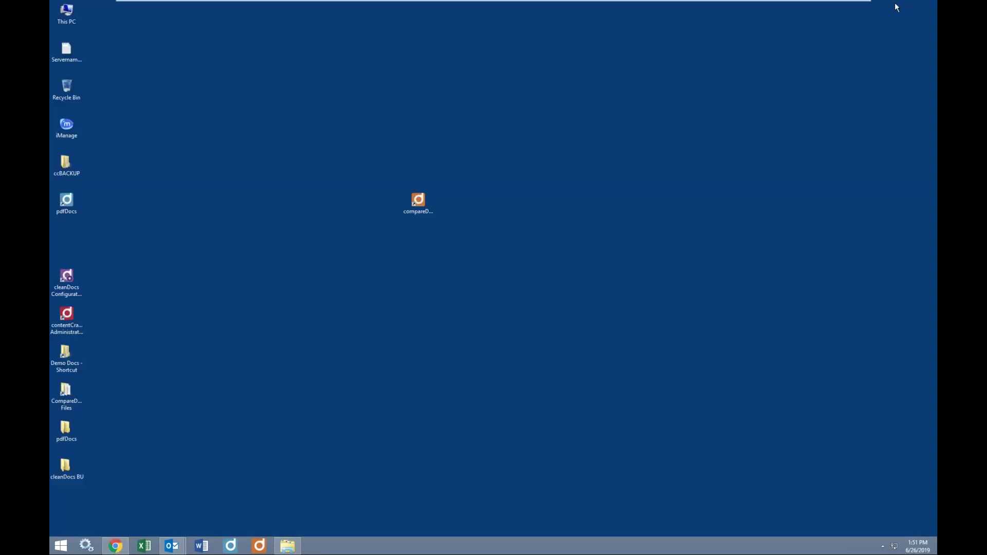
click(205, 547)
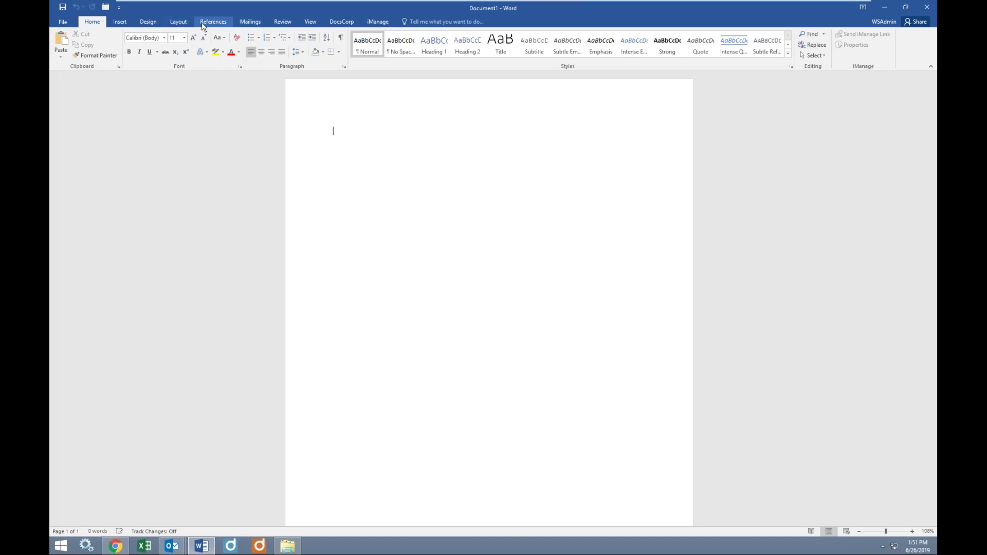
Step: Start the compareDocs cloud add-in from Insert > My Add-ins
click(120, 21)
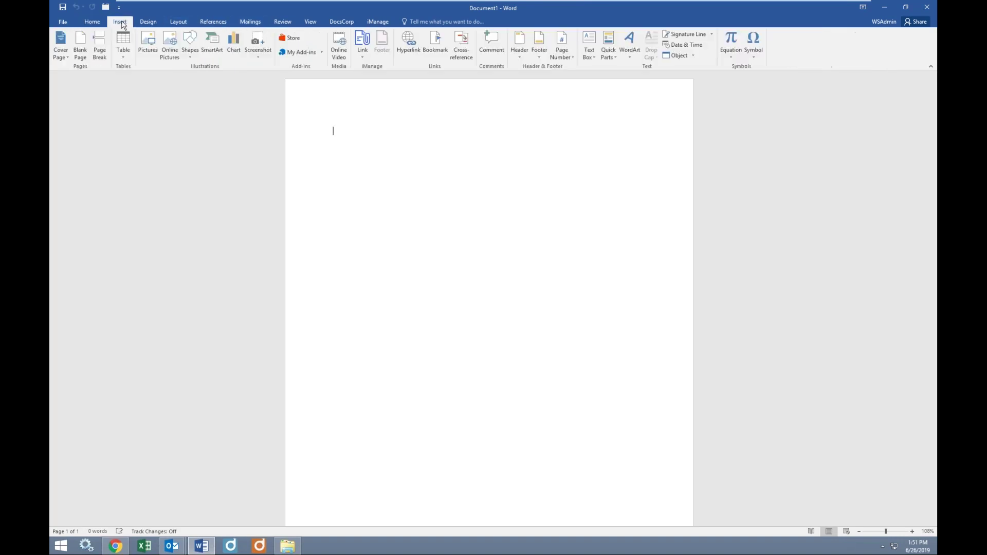
click(322, 53)
click(323, 77)
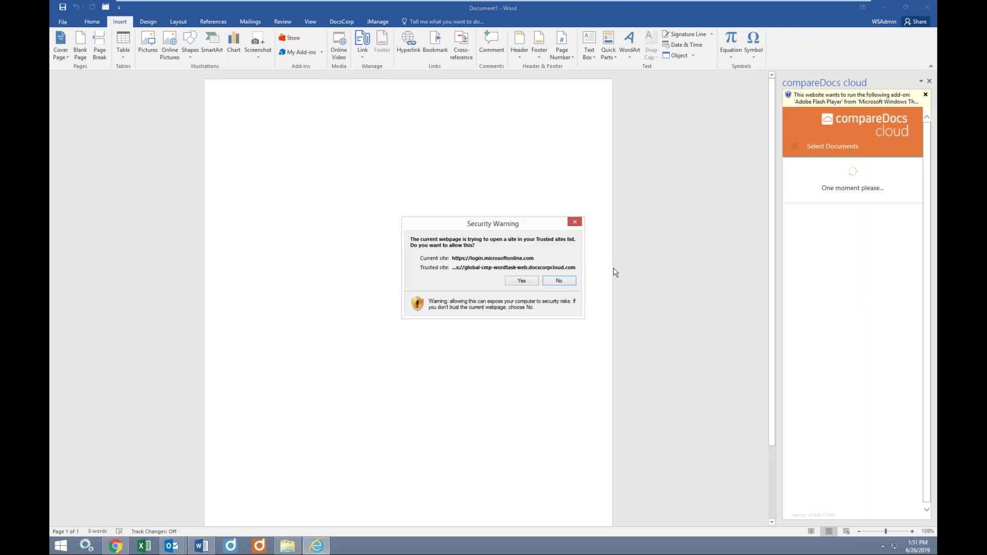
Step: Accept the security warnings and sign the compareDocs cloud add-in in with Office 365
click(522, 280)
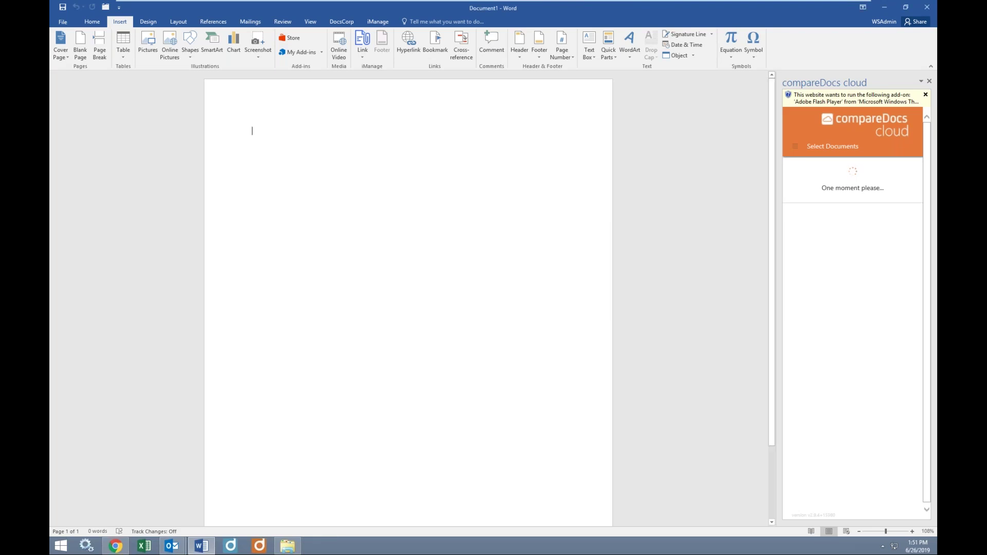
click(522, 281)
click(522, 281)
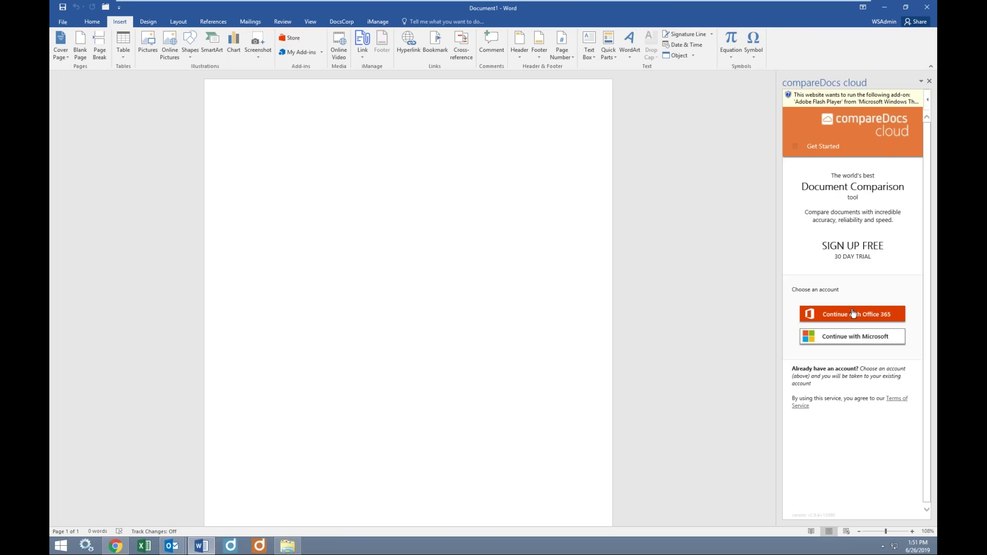
click(853, 314)
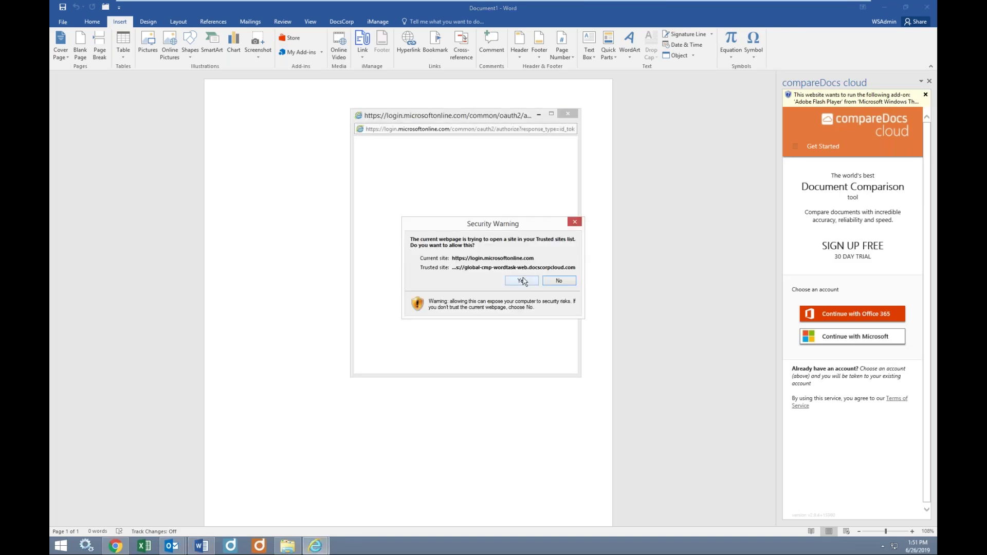
click(521, 280)
click(521, 280)
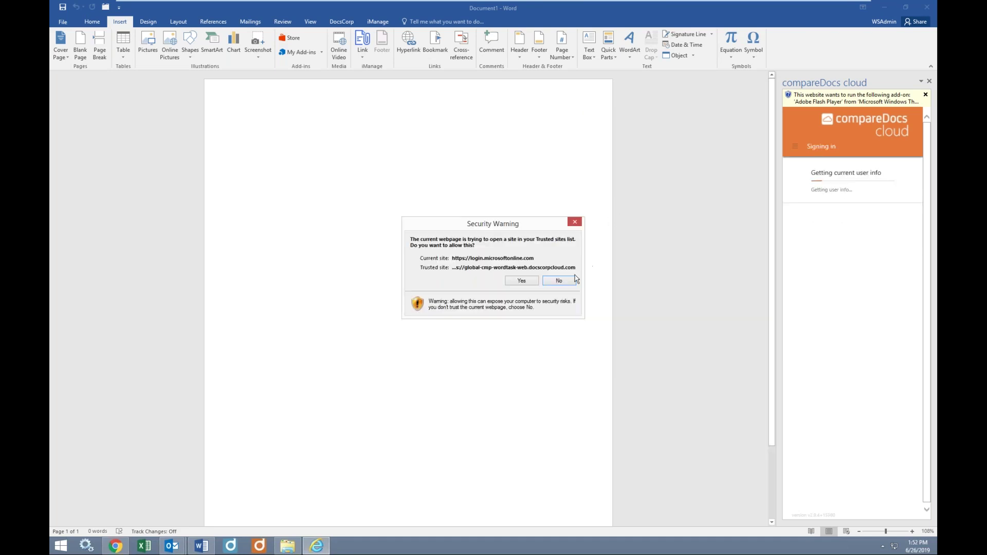
Step: Dismiss the remaining warning and close Word without saving Document1
click(574, 223)
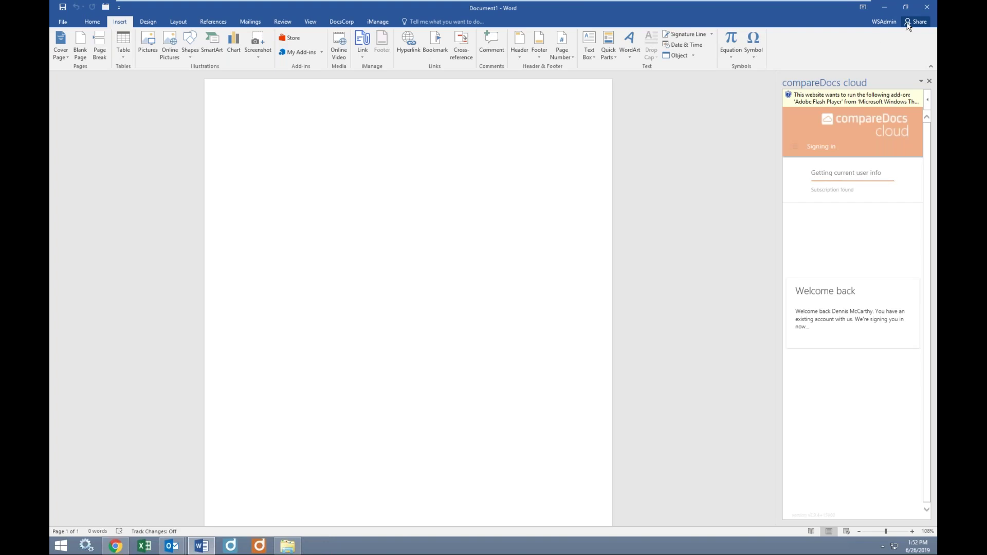
click(926, 8)
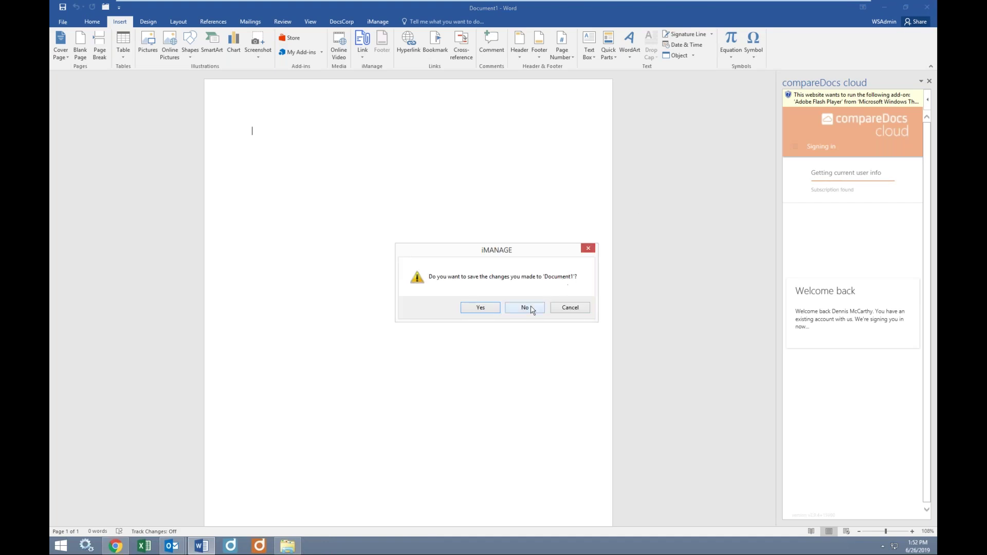
click(532, 307)
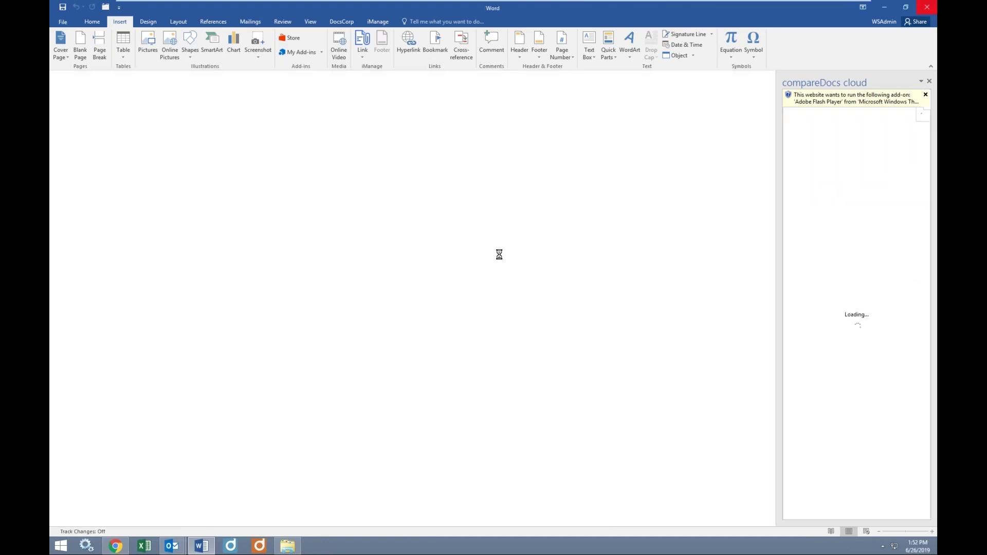